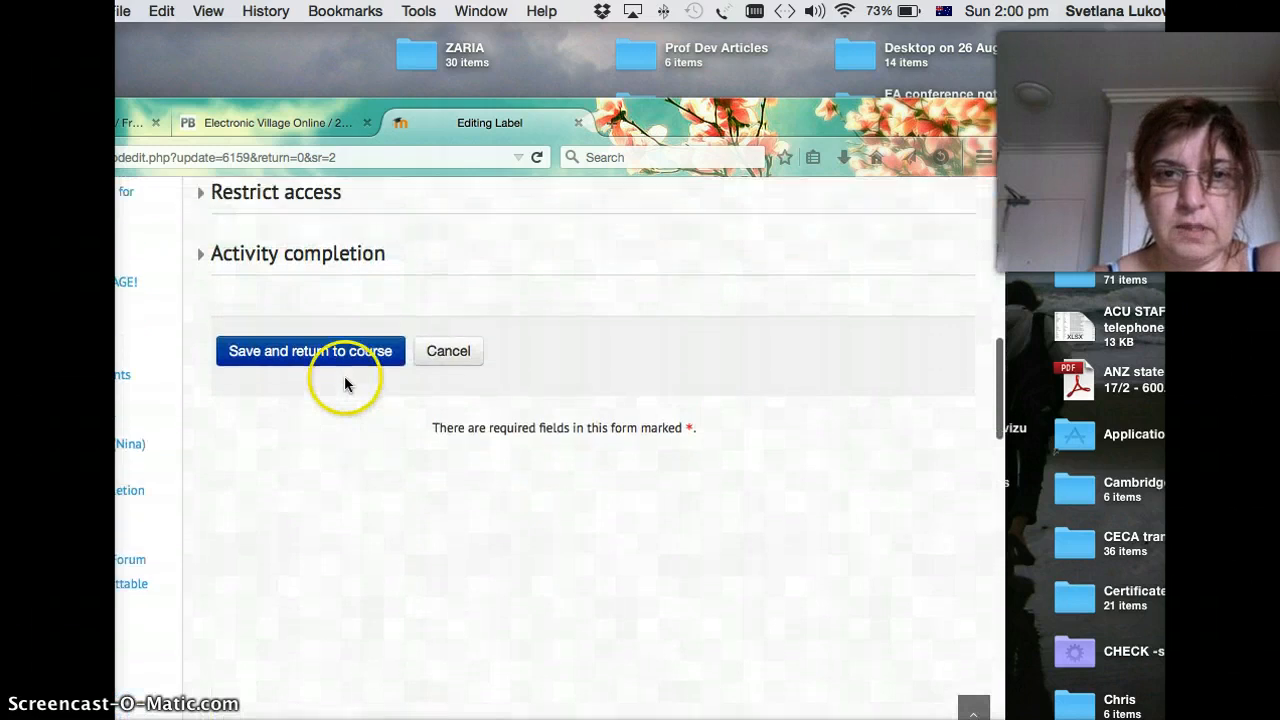
scroll(321, 403, "up", 6)
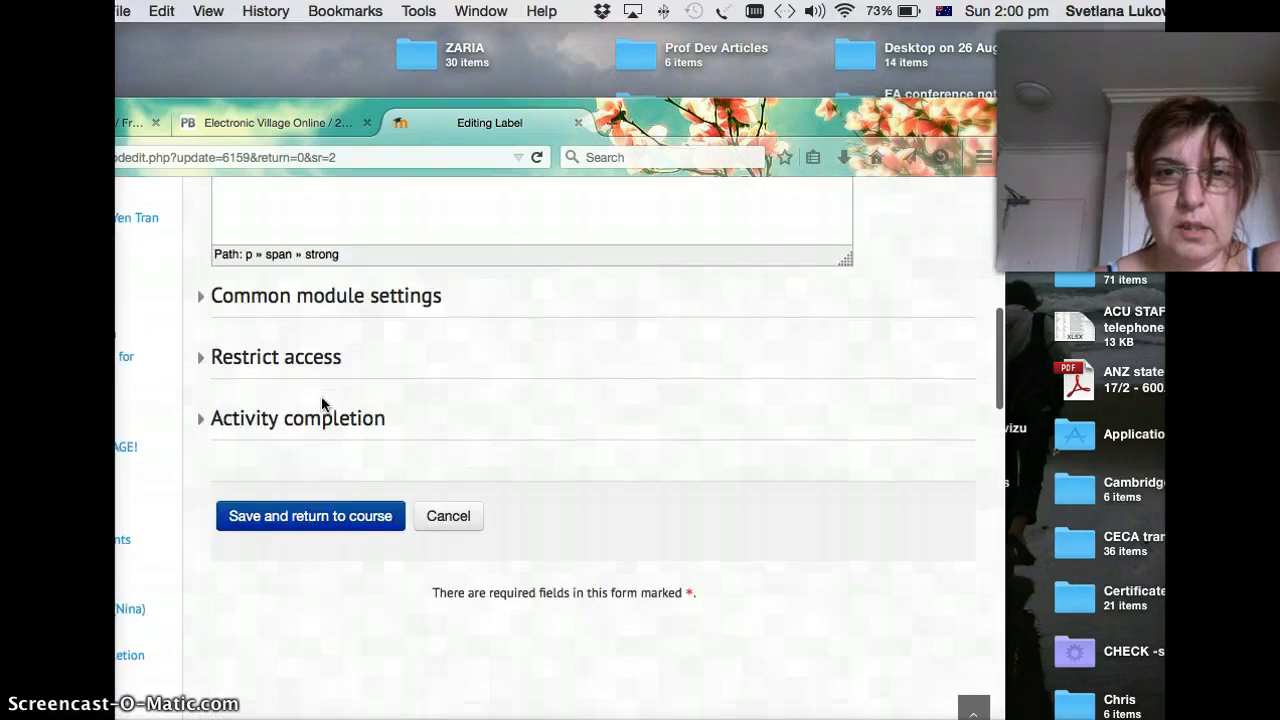
scroll(322, 400, "up", 3)
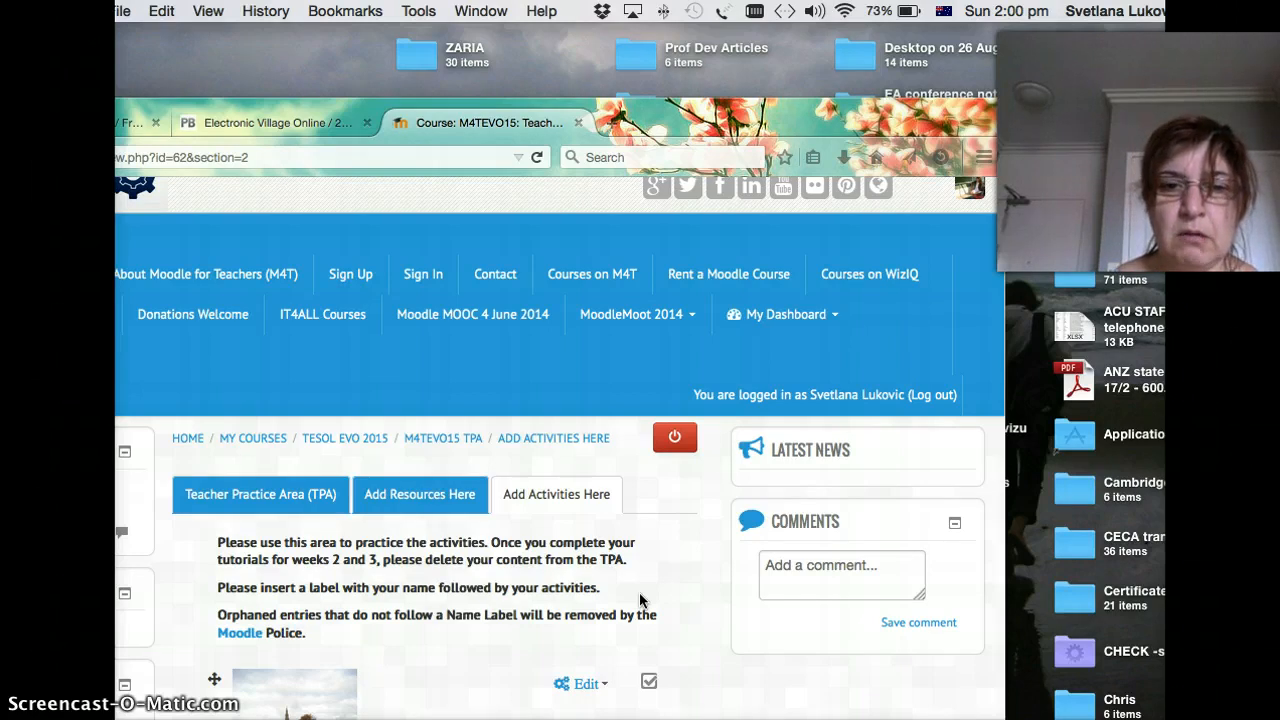
Open the settings of the "Discussion essay for EAP class" assignment in the Add Activities Here section.
scroll(640, 598, "down", 1)
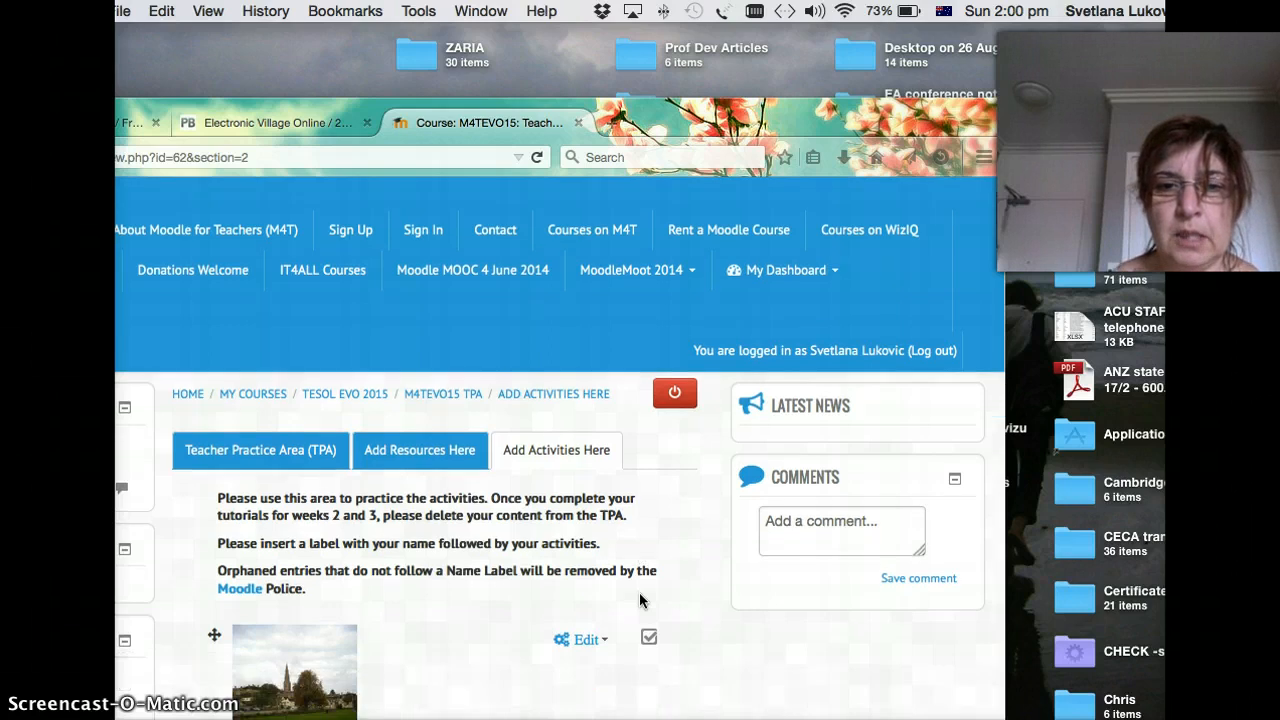
scroll(639, 598, "down", 20)
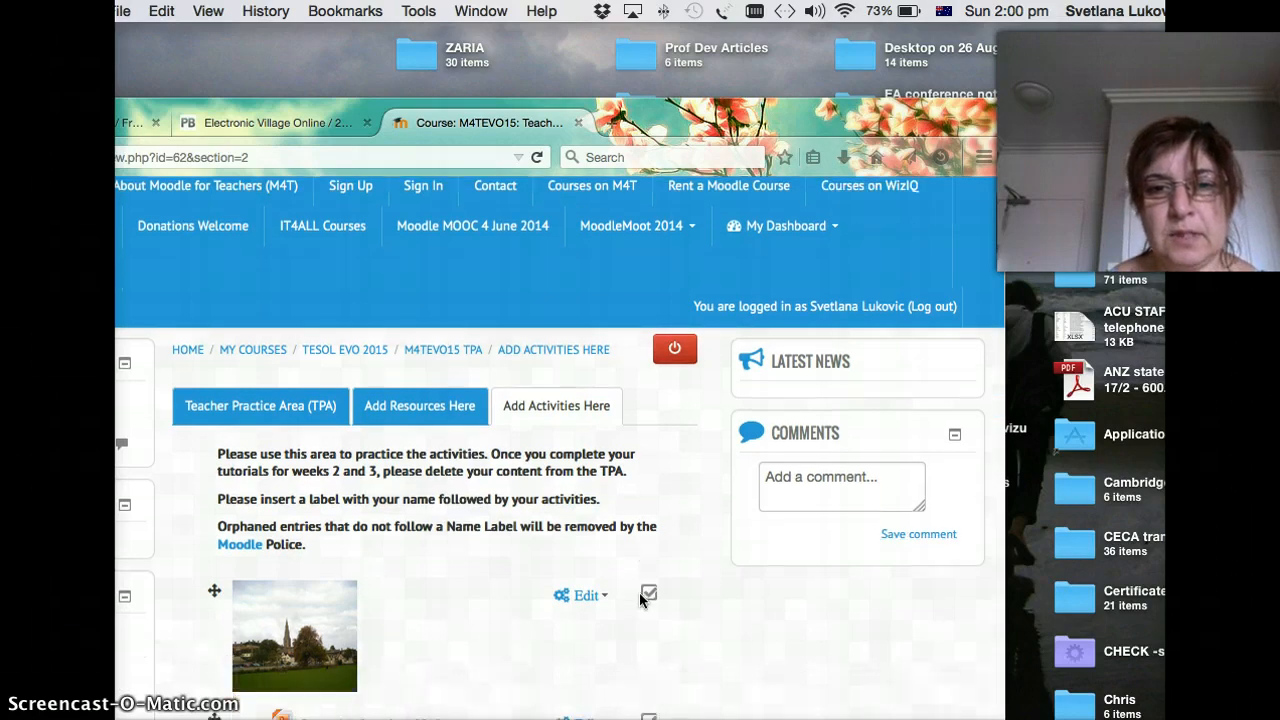
scroll(640, 598, "down", 20)
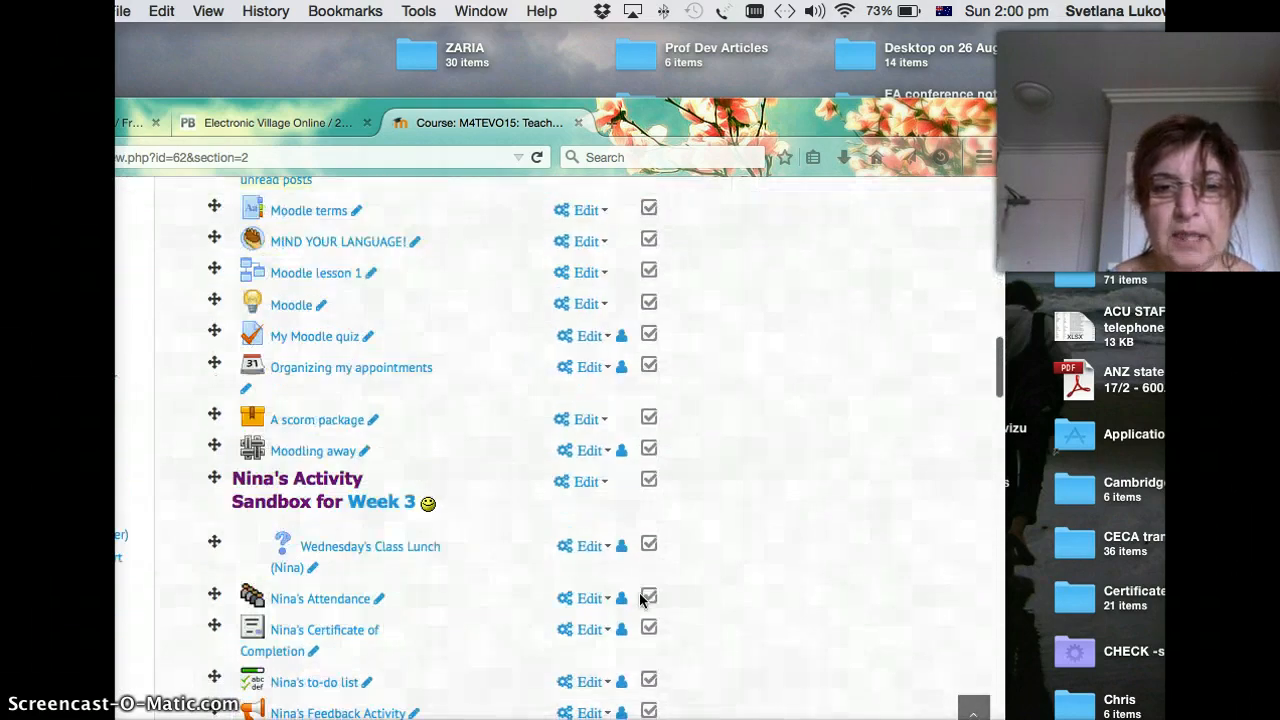
scroll(640, 599, "down", 20)
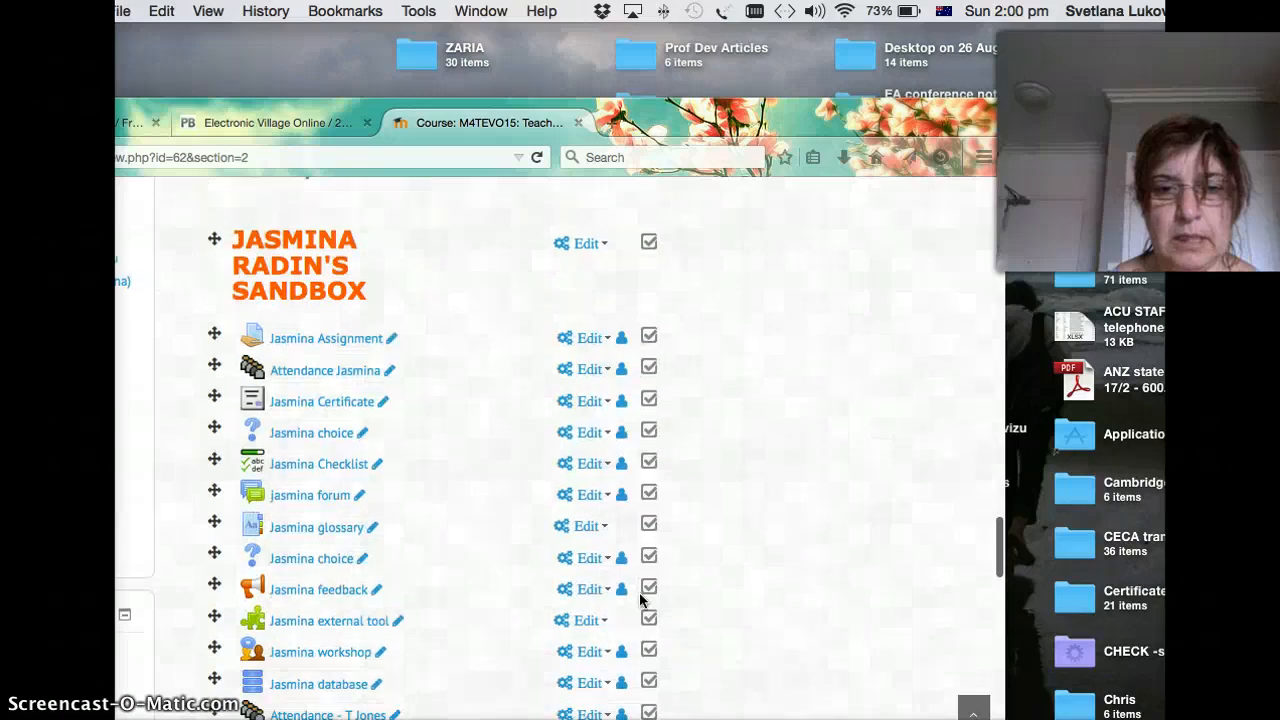
scroll(640, 598, "up", 2)
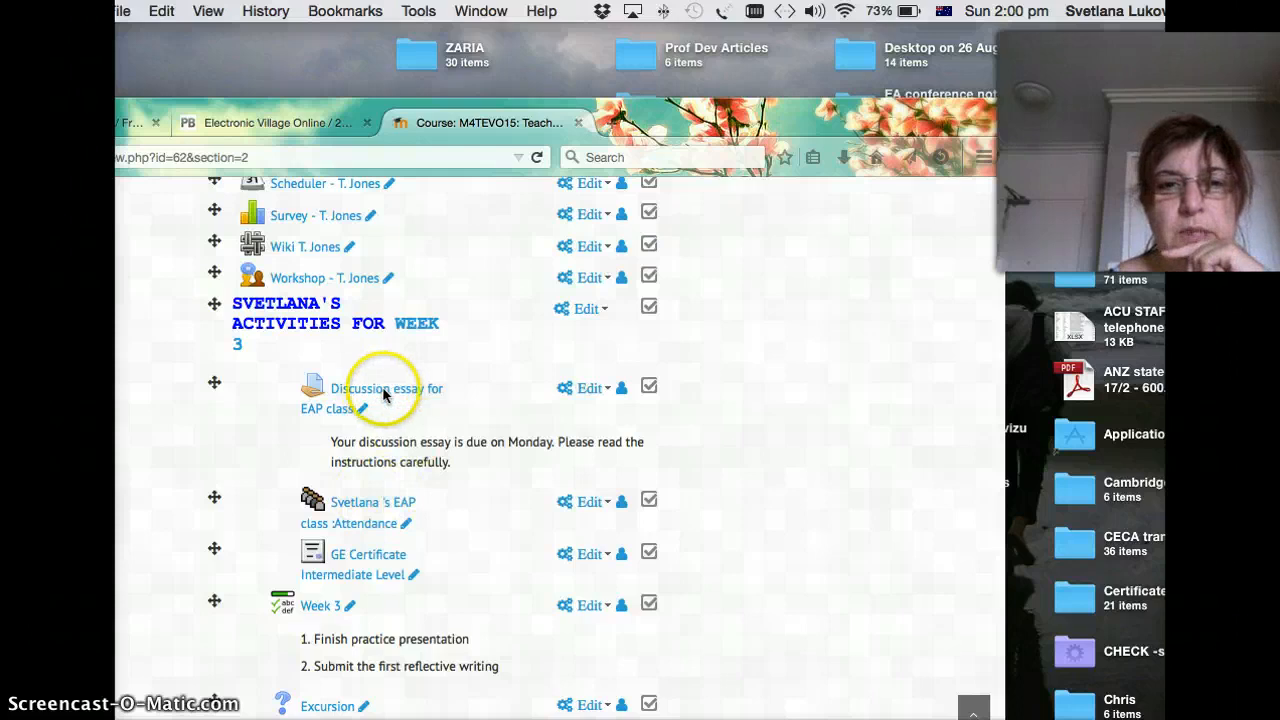
left_click(606, 389)
left_click(608, 390)
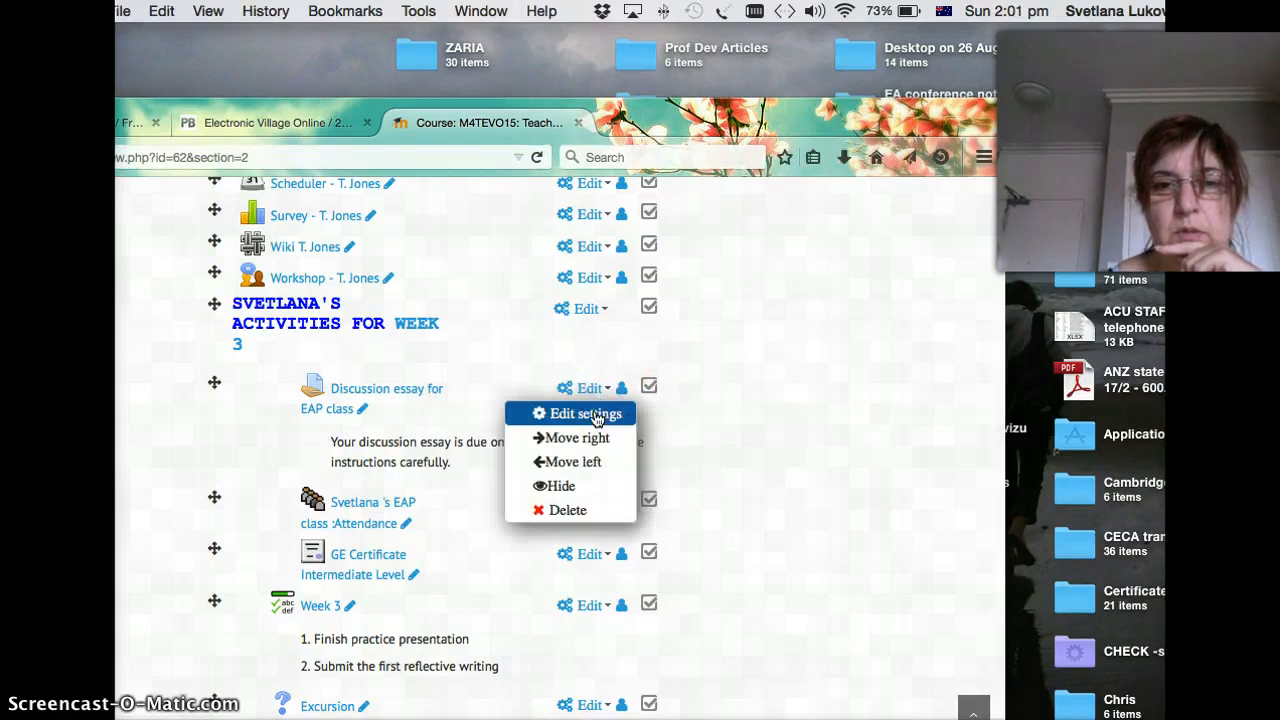
left_click(594, 416)
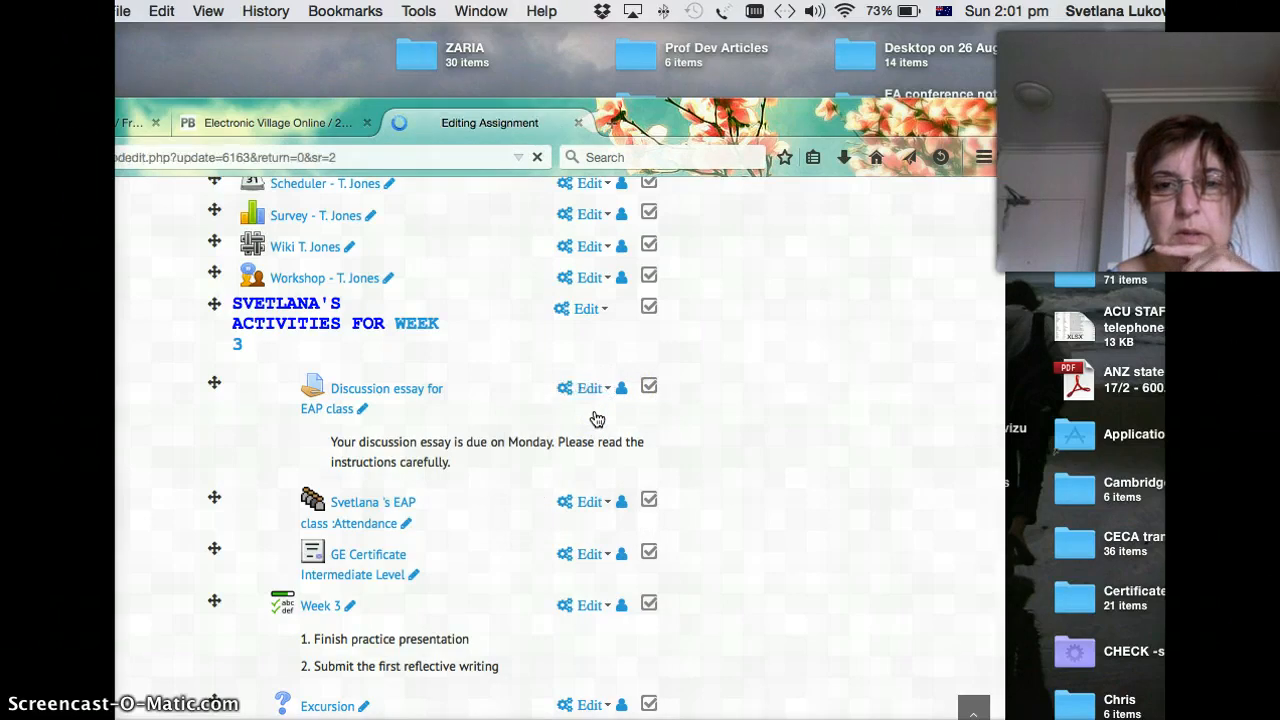
left_click(662, 467)
Enable the "Allow submissions from" date and the "Due date" in the assignment's Availability settings.
scroll(662, 467, "down", 5)
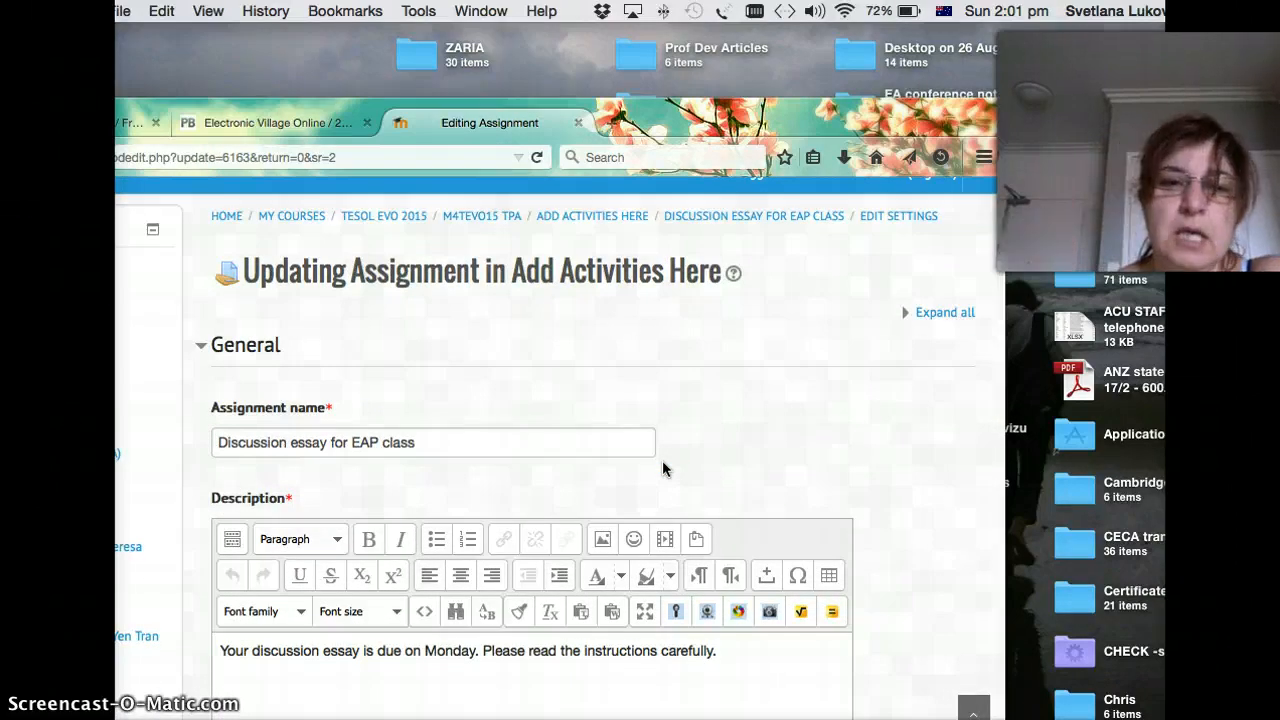
scroll(662, 465, "down", 7)
scroll(662, 468, "down", 3)
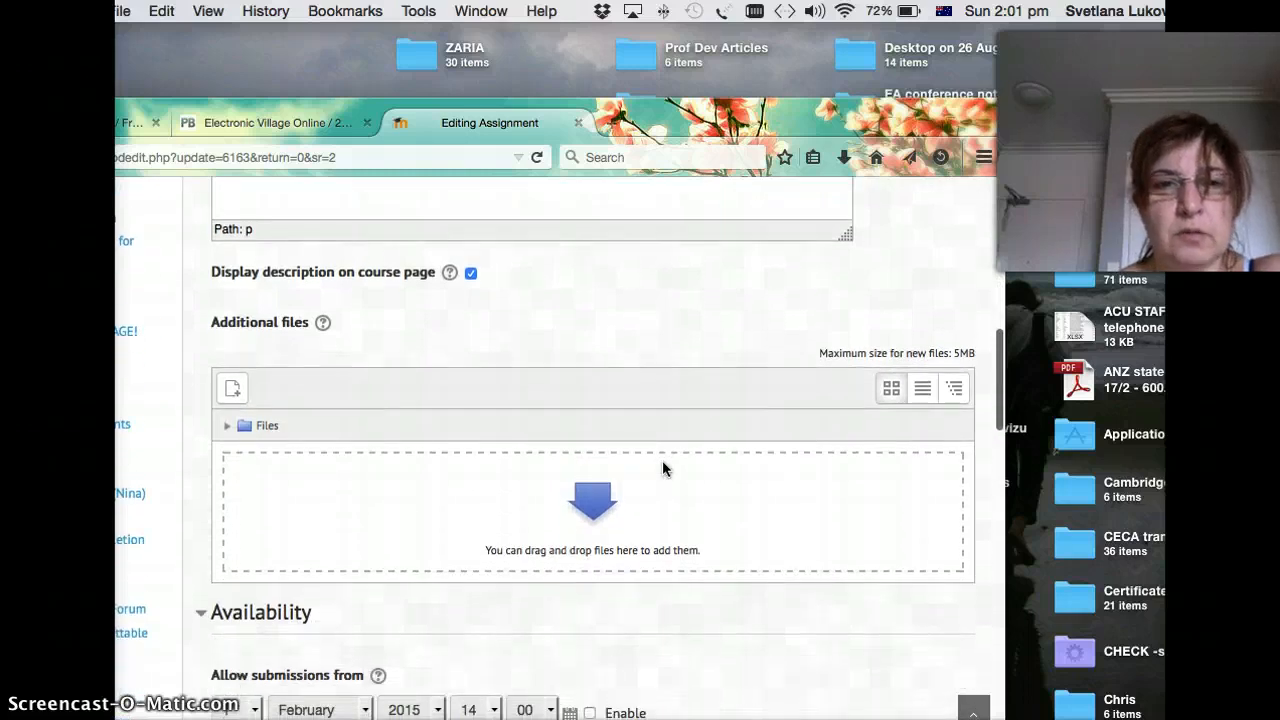
scroll(662, 468, "down", 2)
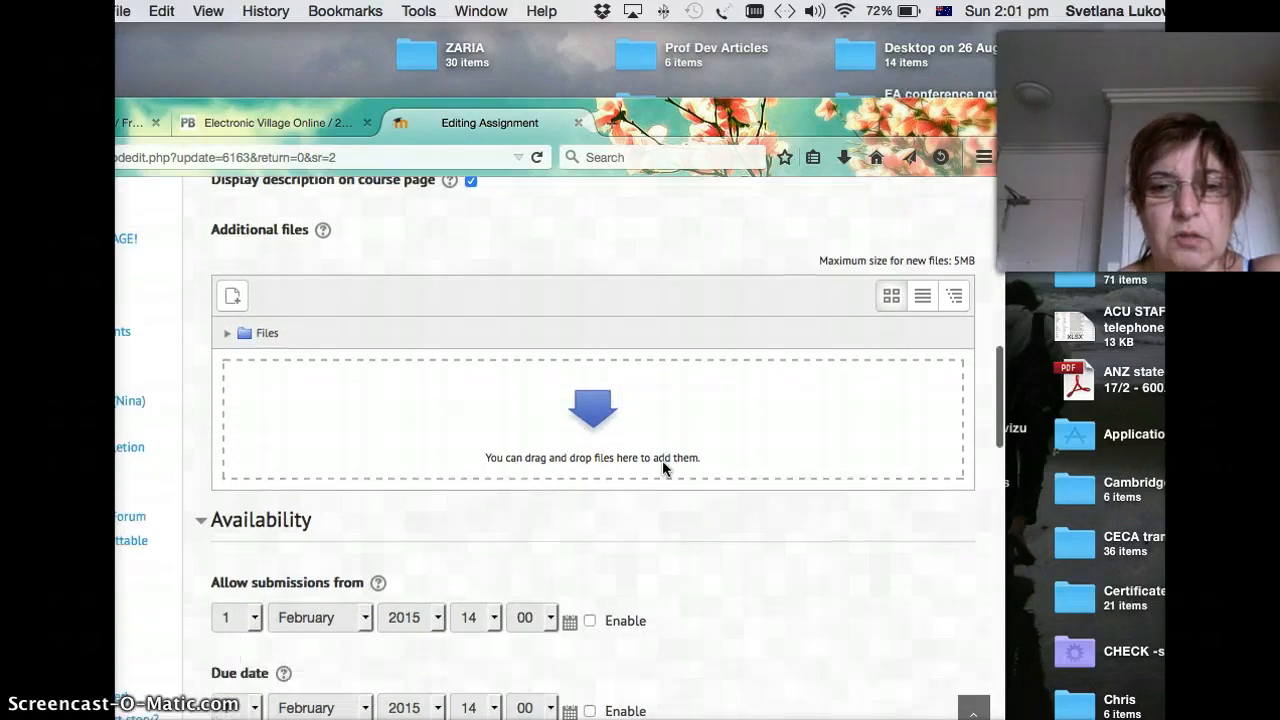
scroll(662, 468, "down", 2)
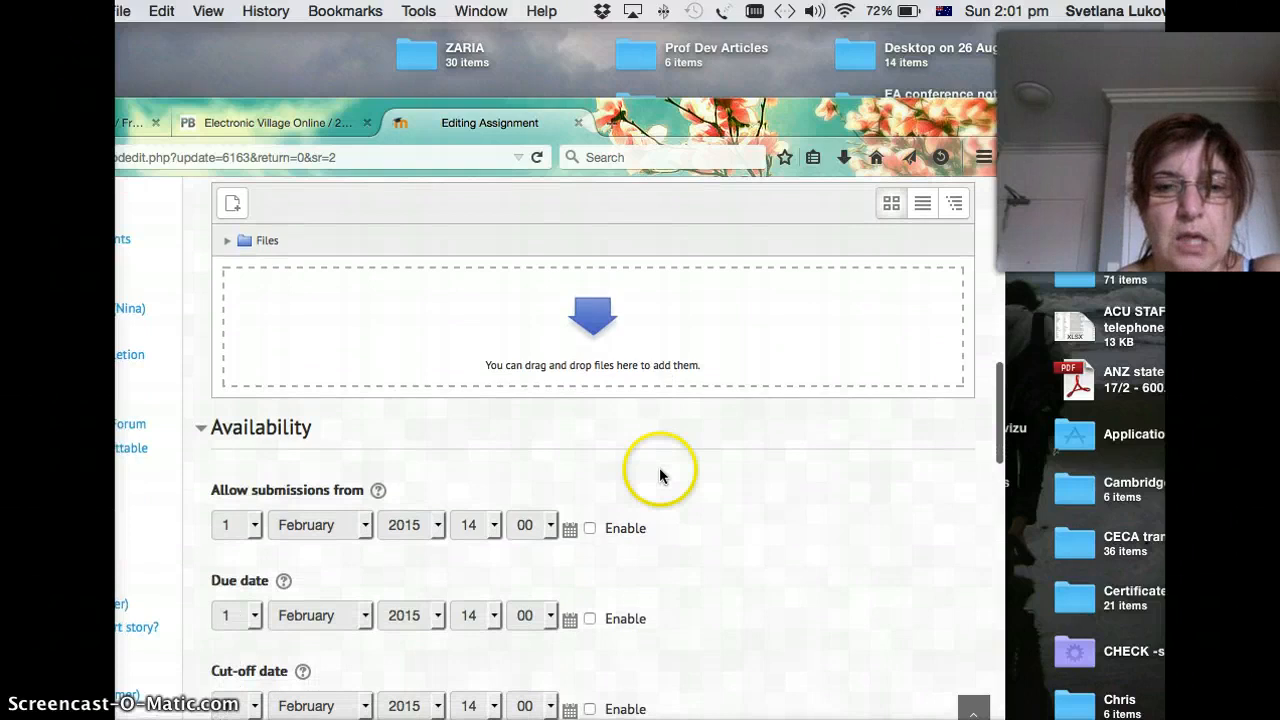
left_click(590, 529)
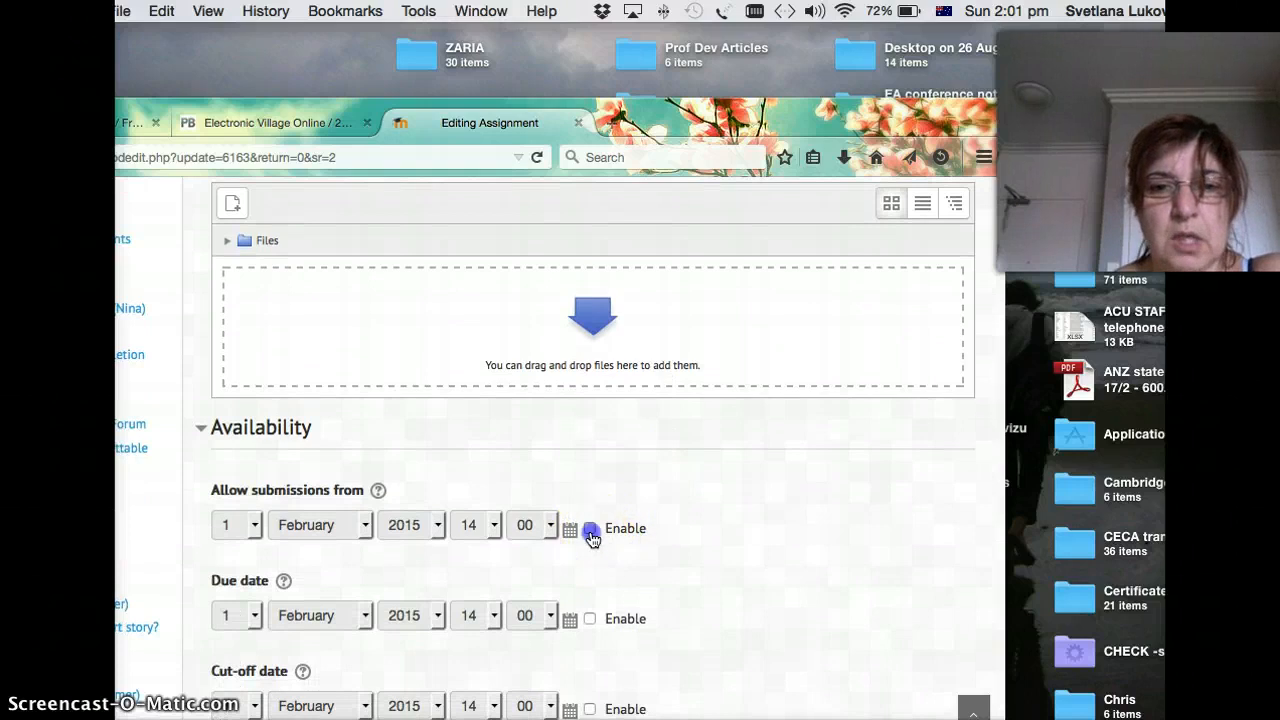
scroll(697, 546, "down", 5)
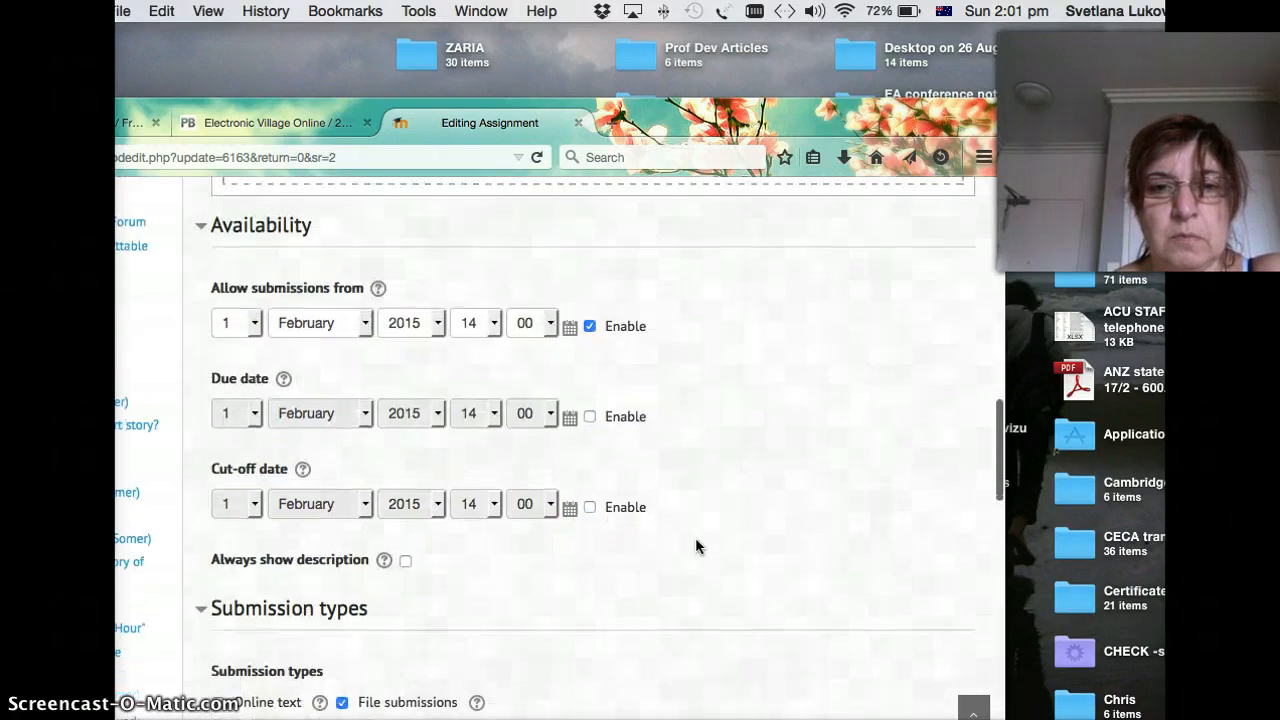
scroll(697, 546, "down", 1)
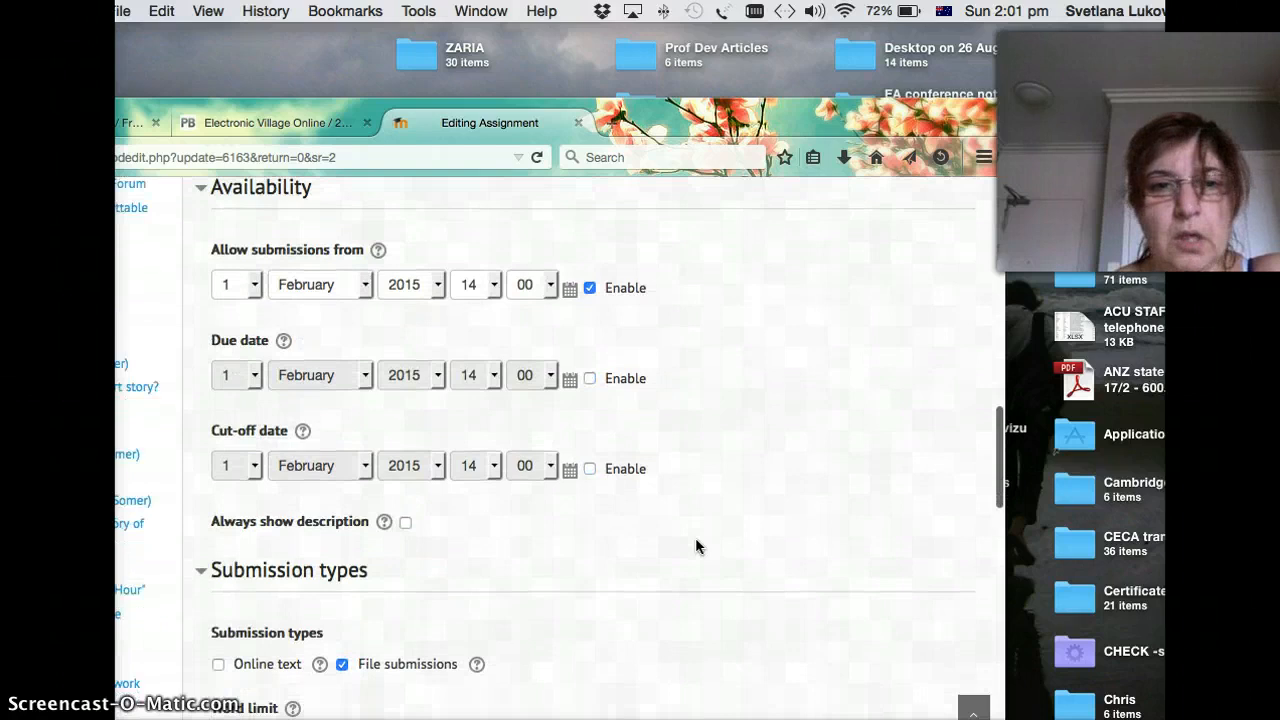
left_click(590, 377)
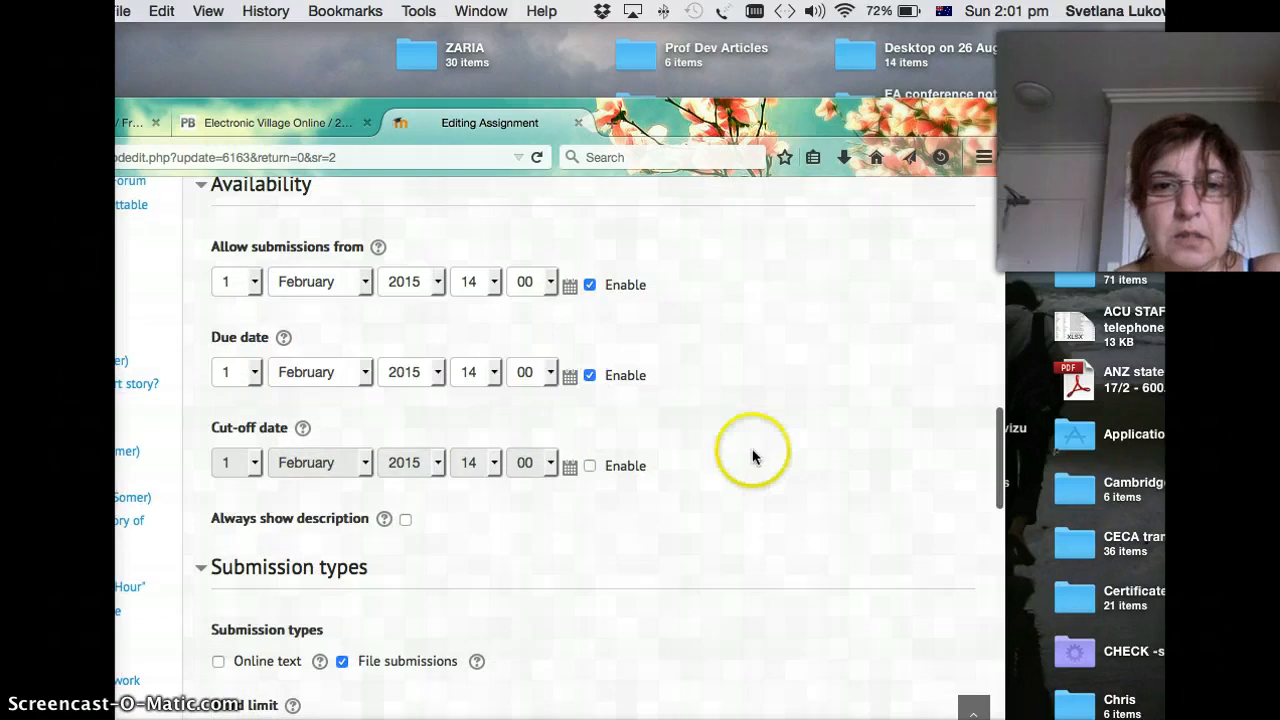
Save the assignment's settings with the option that returns to the course.
scroll(751, 452, "up", 3)
scroll(751, 452, "down", 3)
scroll(753, 457, "down", 15)
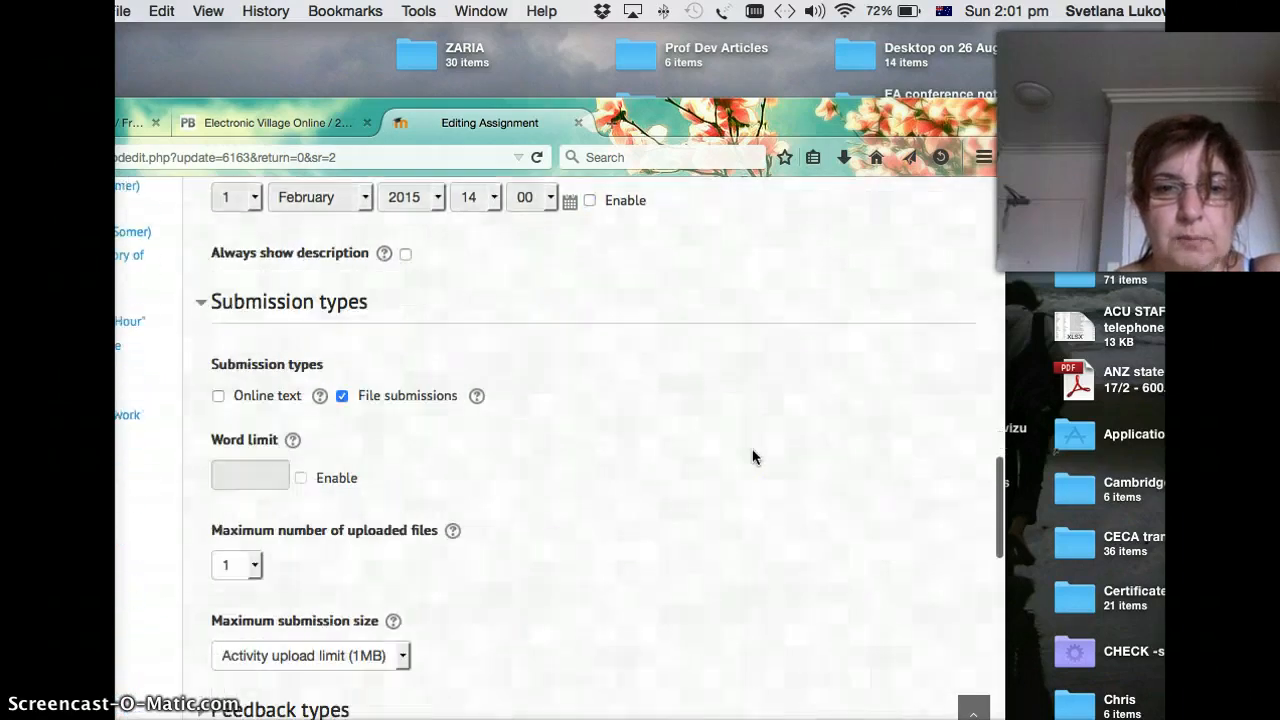
scroll(753, 457, "down", 6)
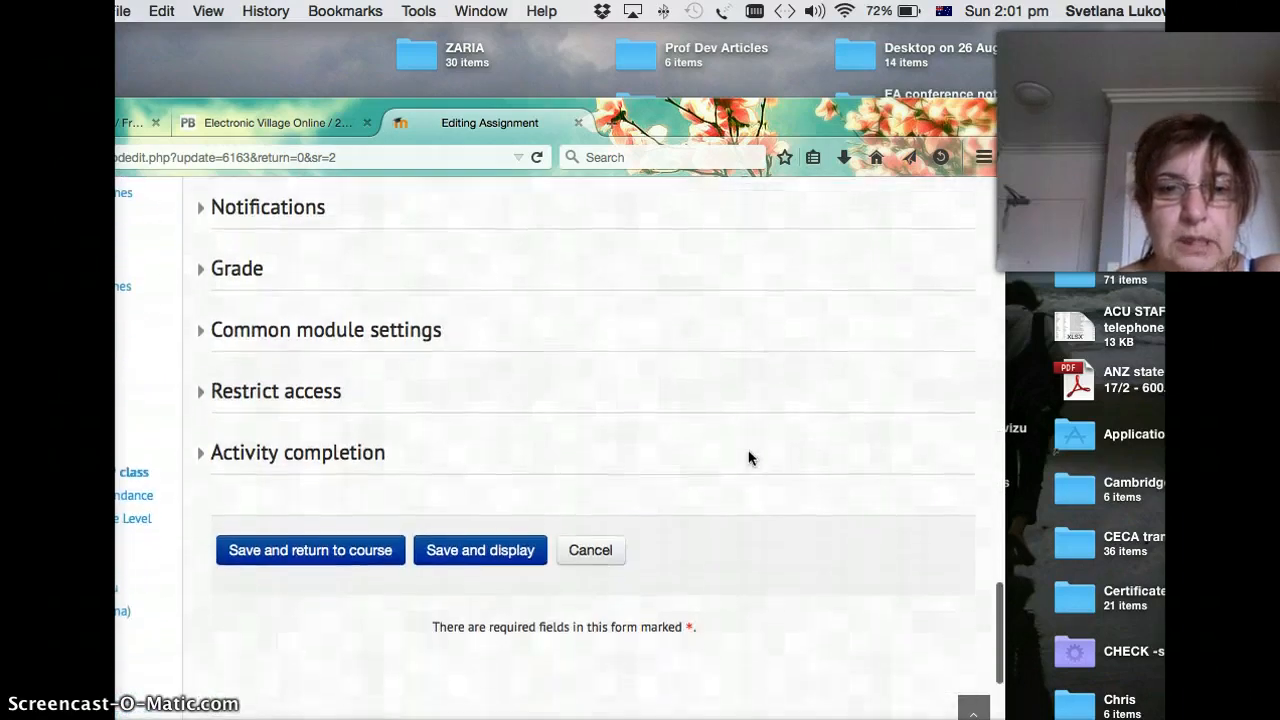
left_click(340, 548)
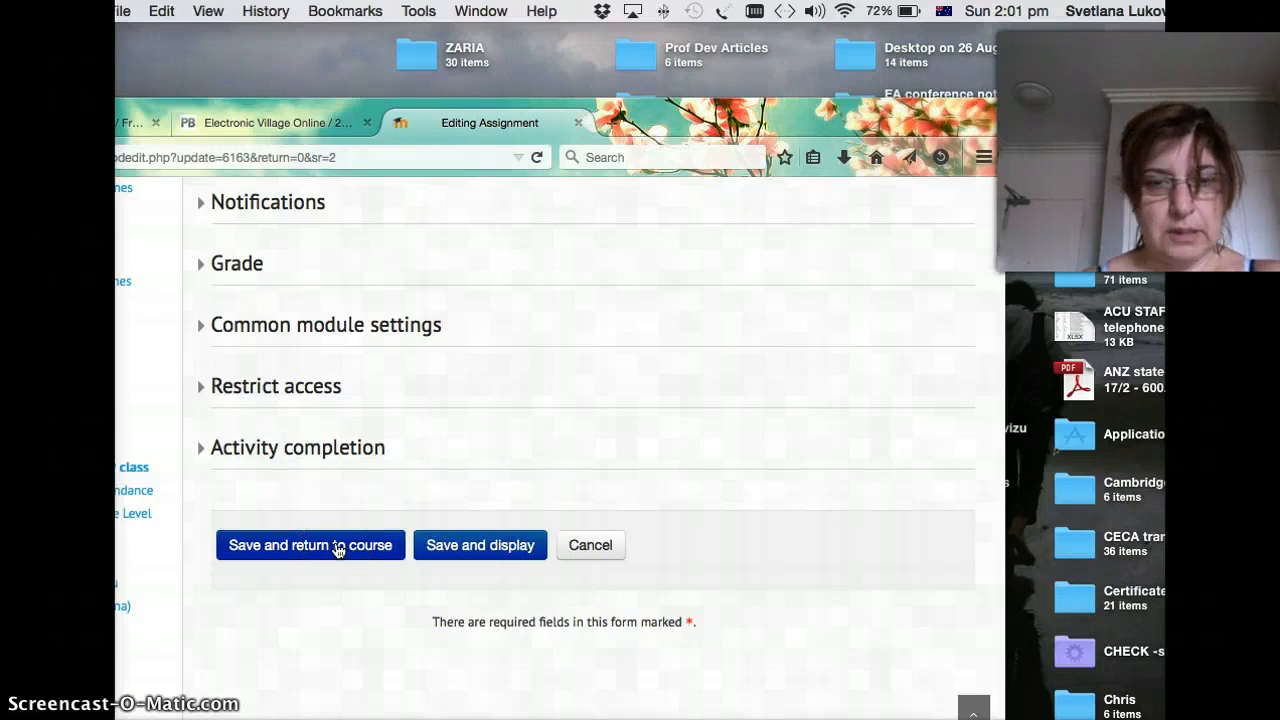
scroll(338, 550, "up", 1)
left_click(338, 550)
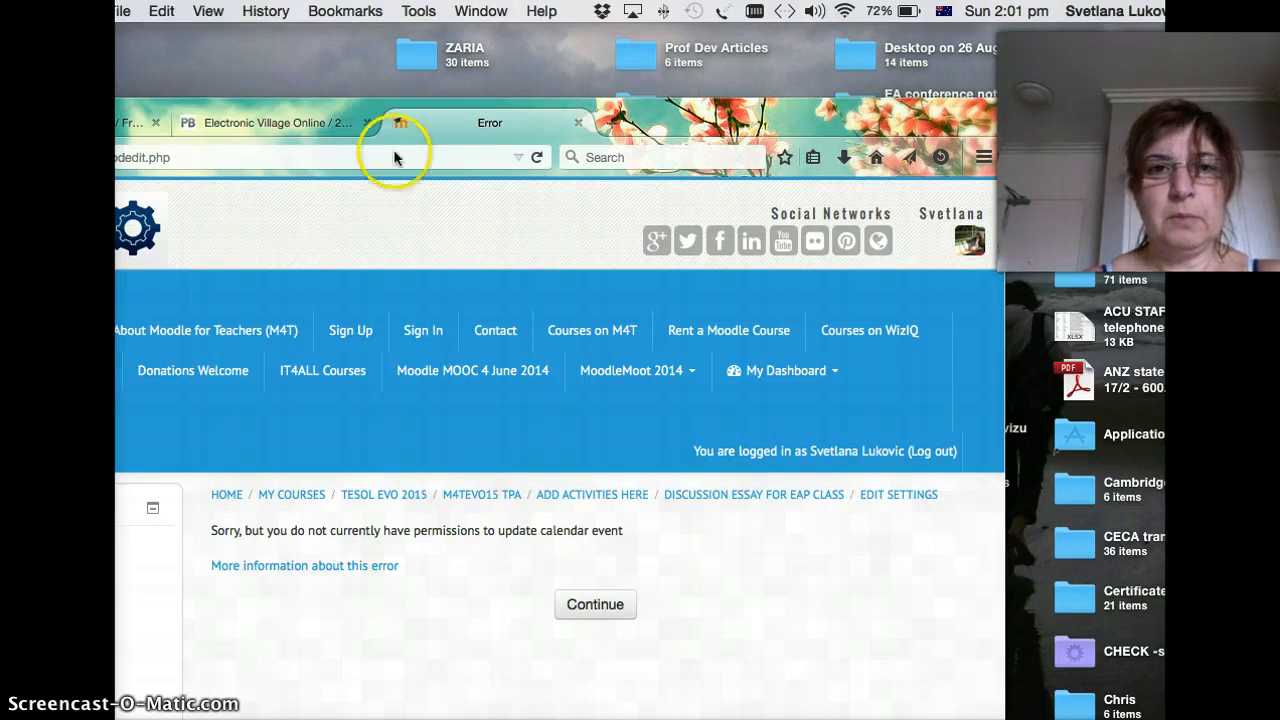
Open the "Discussion essay for EAP class" assignment page and check its grading summary and submission status.
left_click(738, 500)
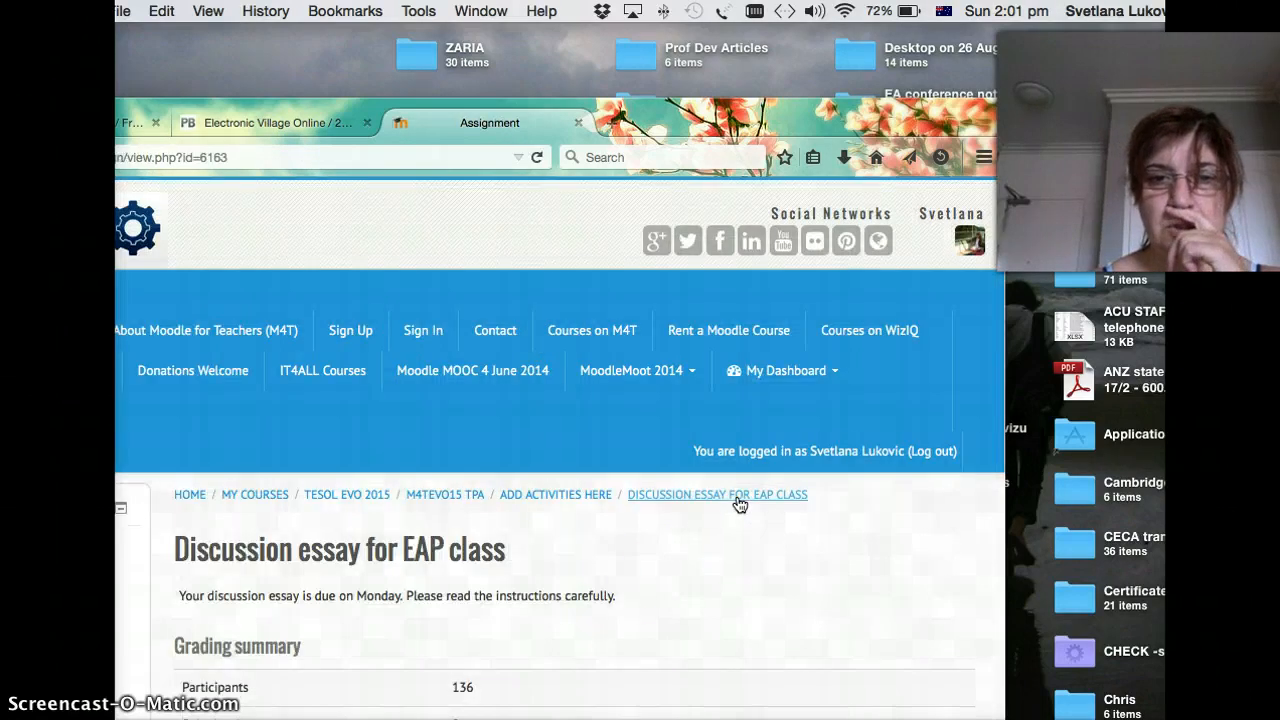
scroll(658, 586, "down", 5)
scroll(658, 588, "down", 3)
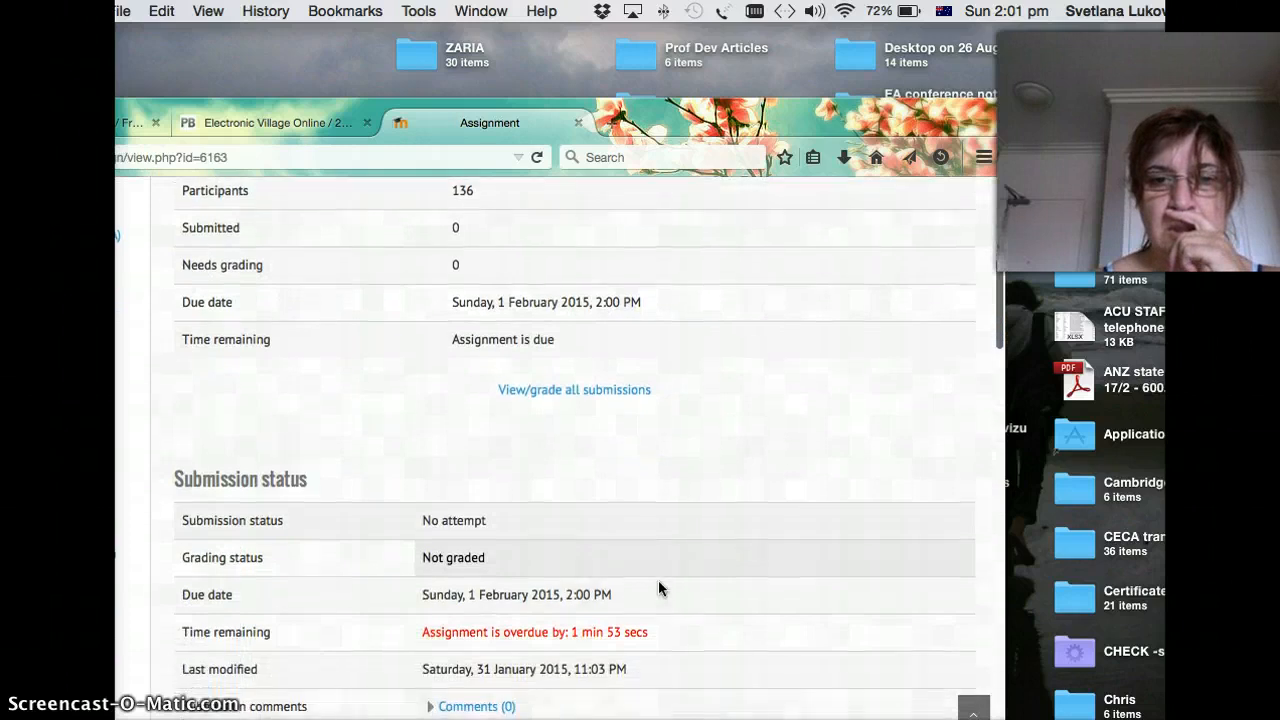
scroll(658, 589, "down", 1)
left_click(588, 590)
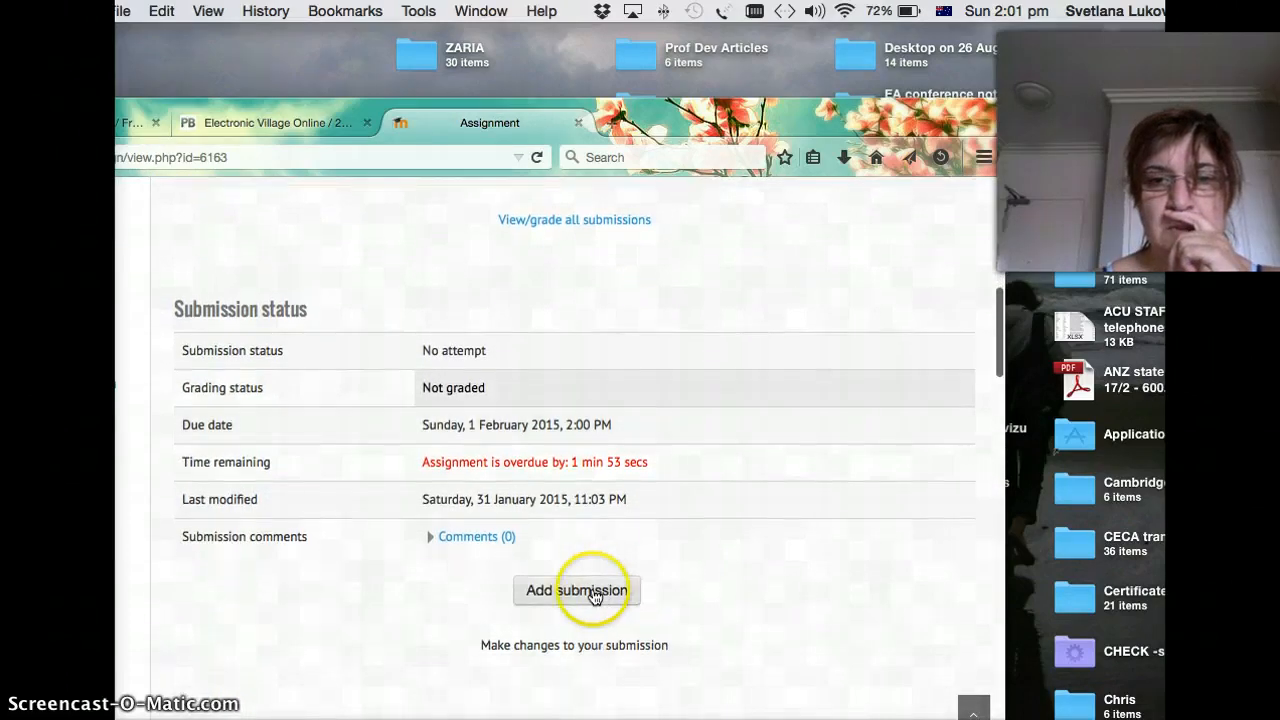
scroll(591, 594, "up", 10)
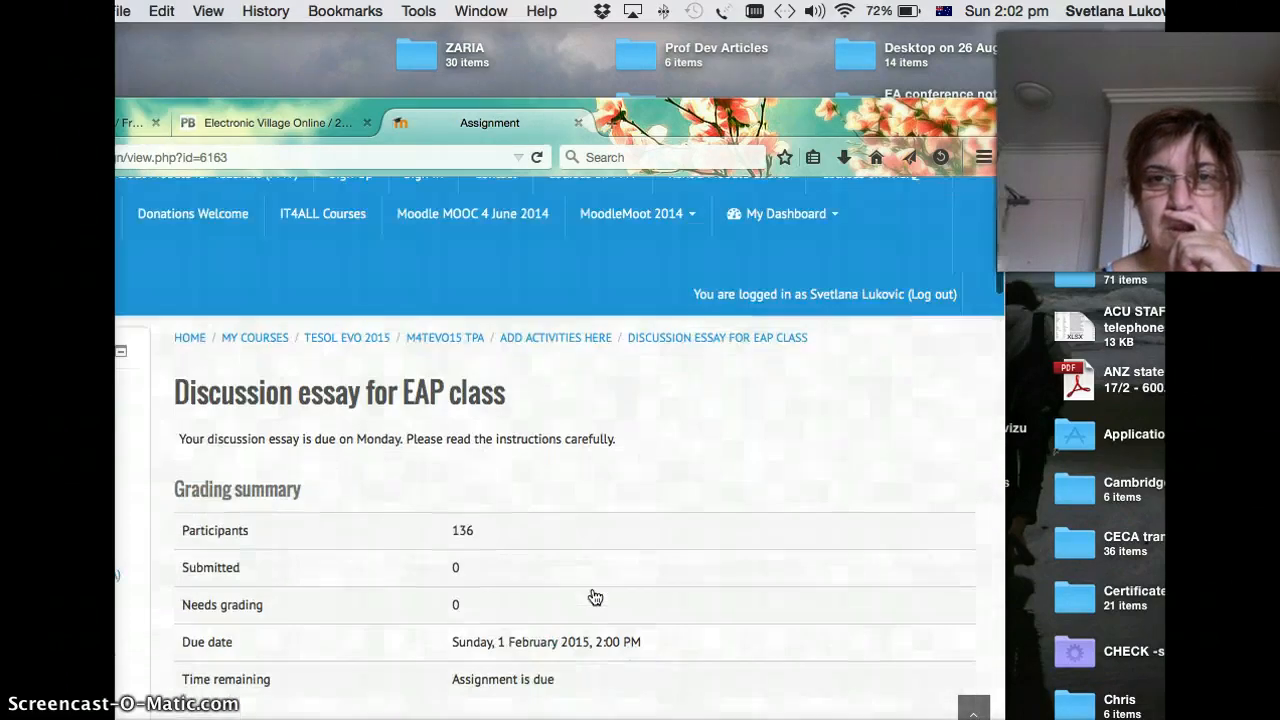
left_click(609, 563)
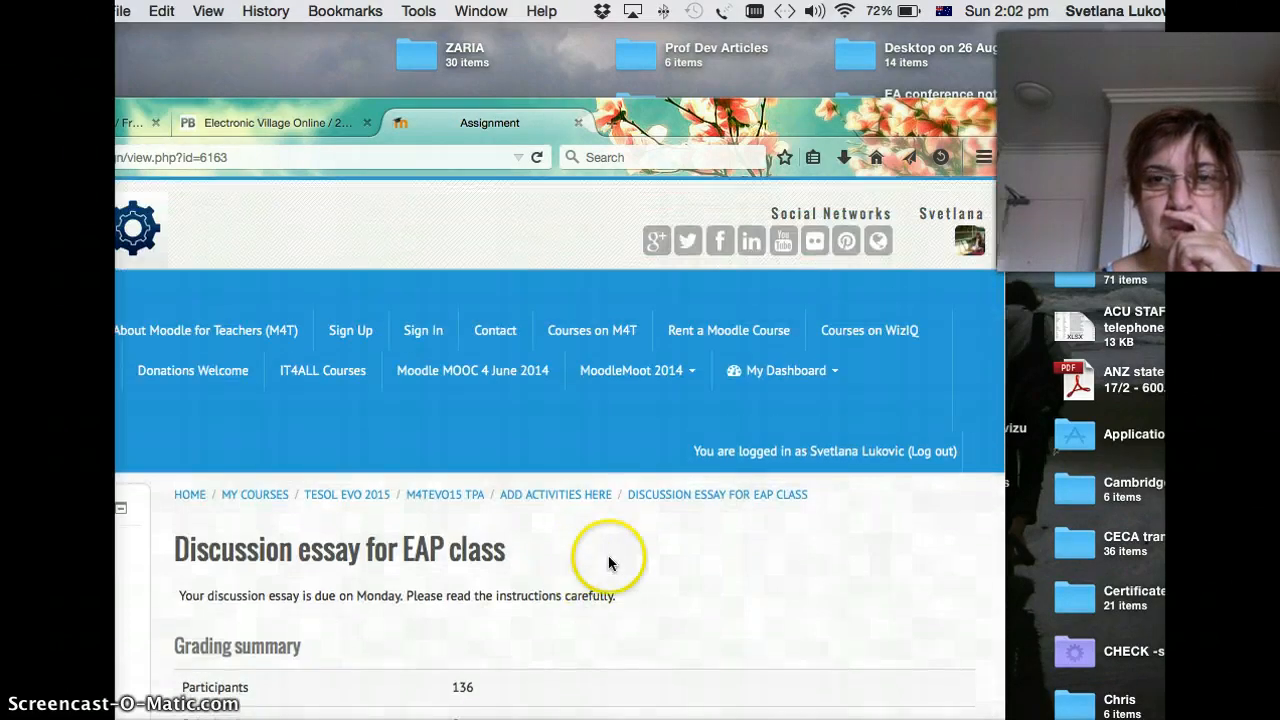
Return to the Add Activities Here section and open the settings of the "GE Certificate Intermediate Level" certificate.
left_click(572, 497)
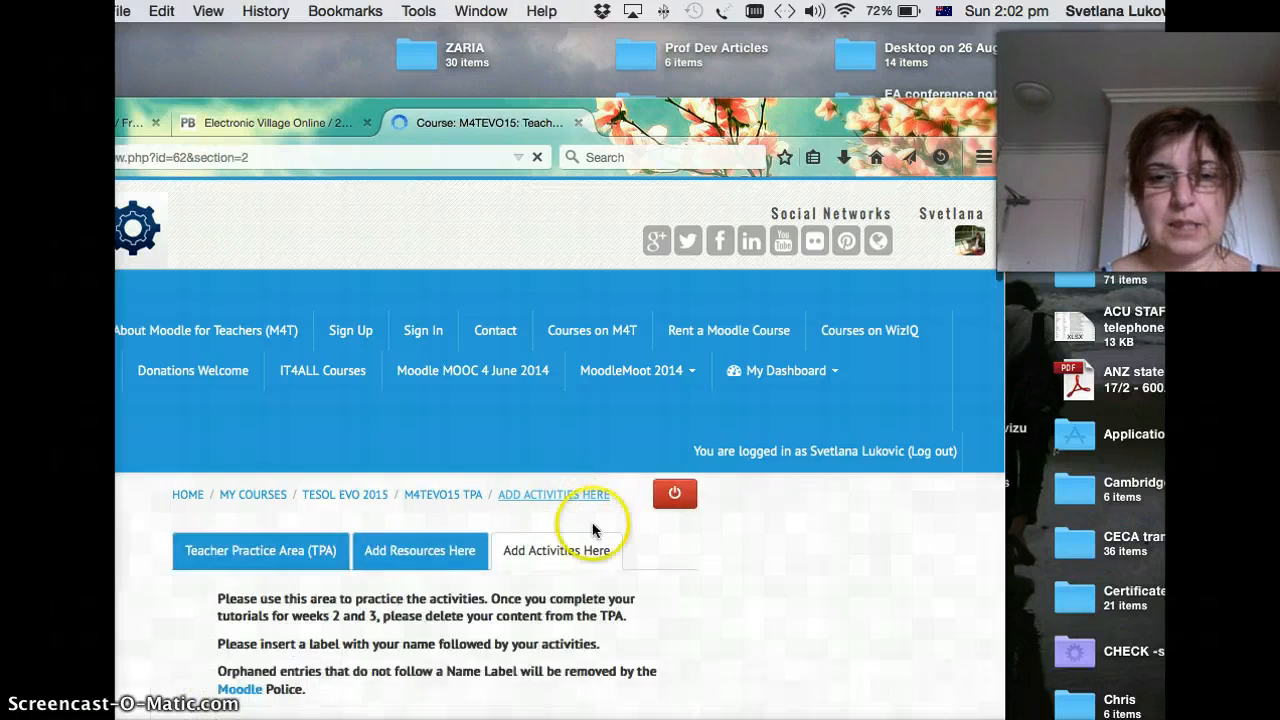
scroll(663, 580, "down", 5)
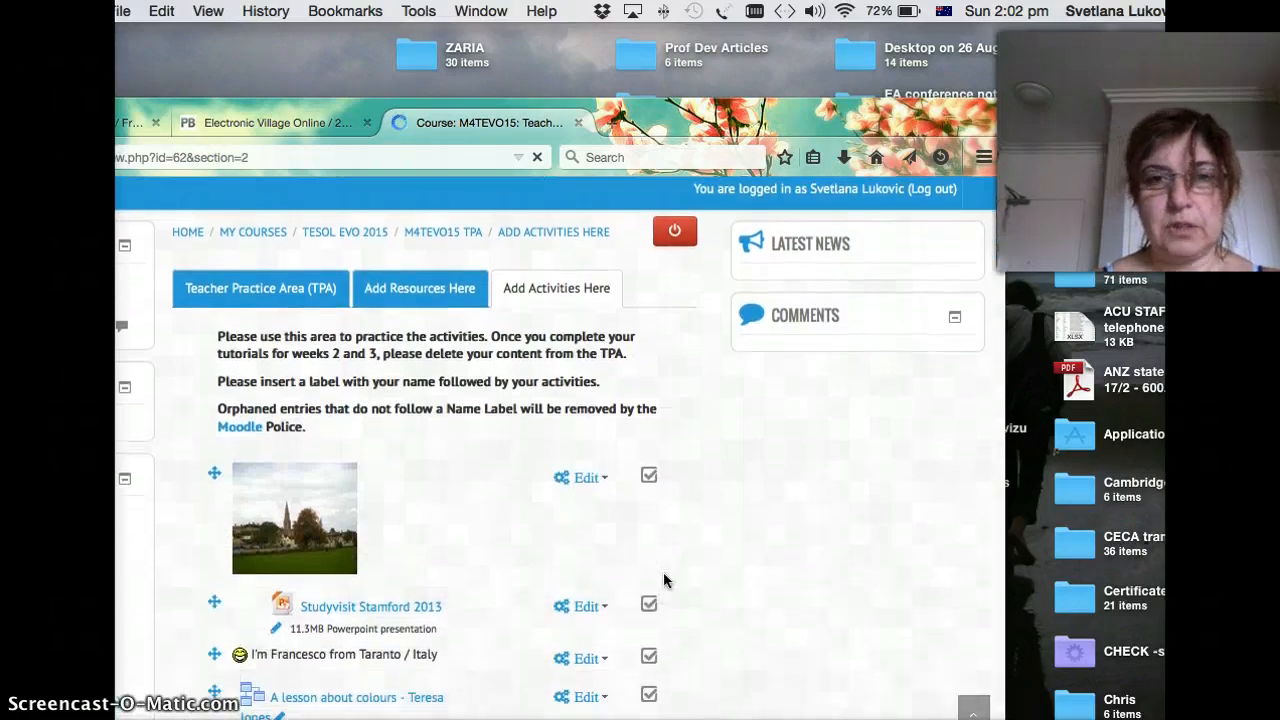
scroll(663, 580, "down", 15)
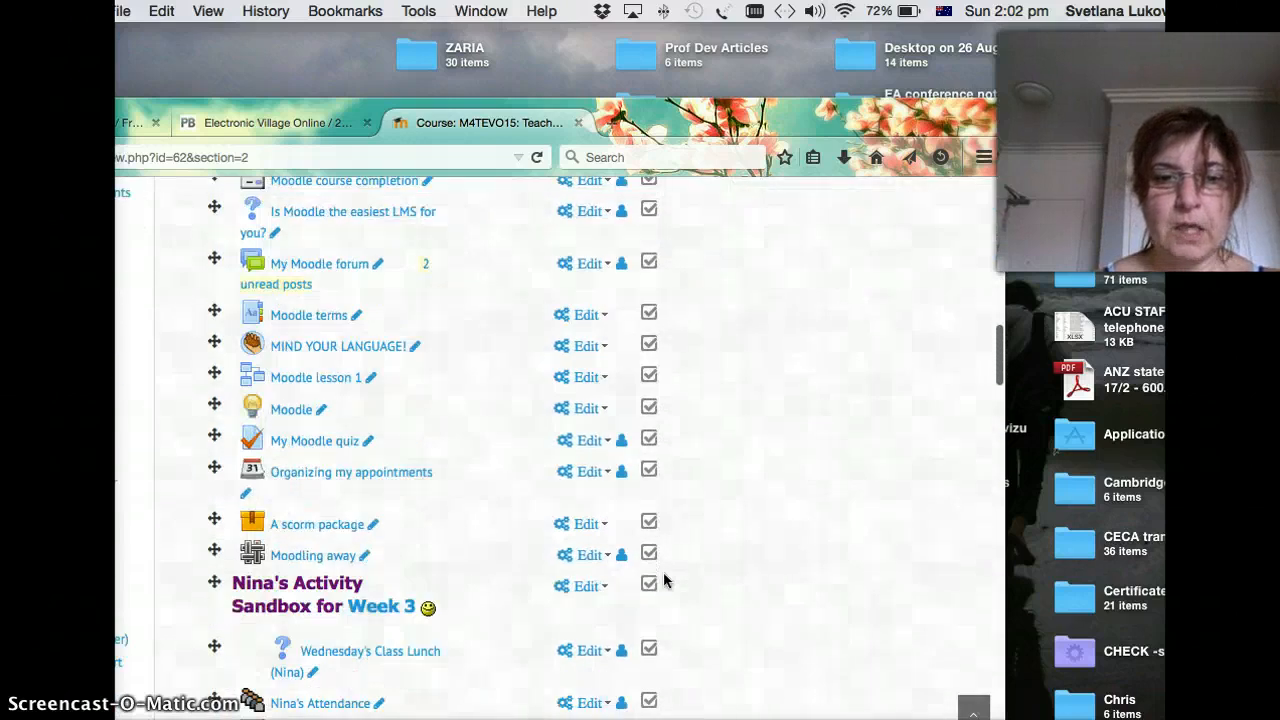
scroll(663, 580, "down", 20)
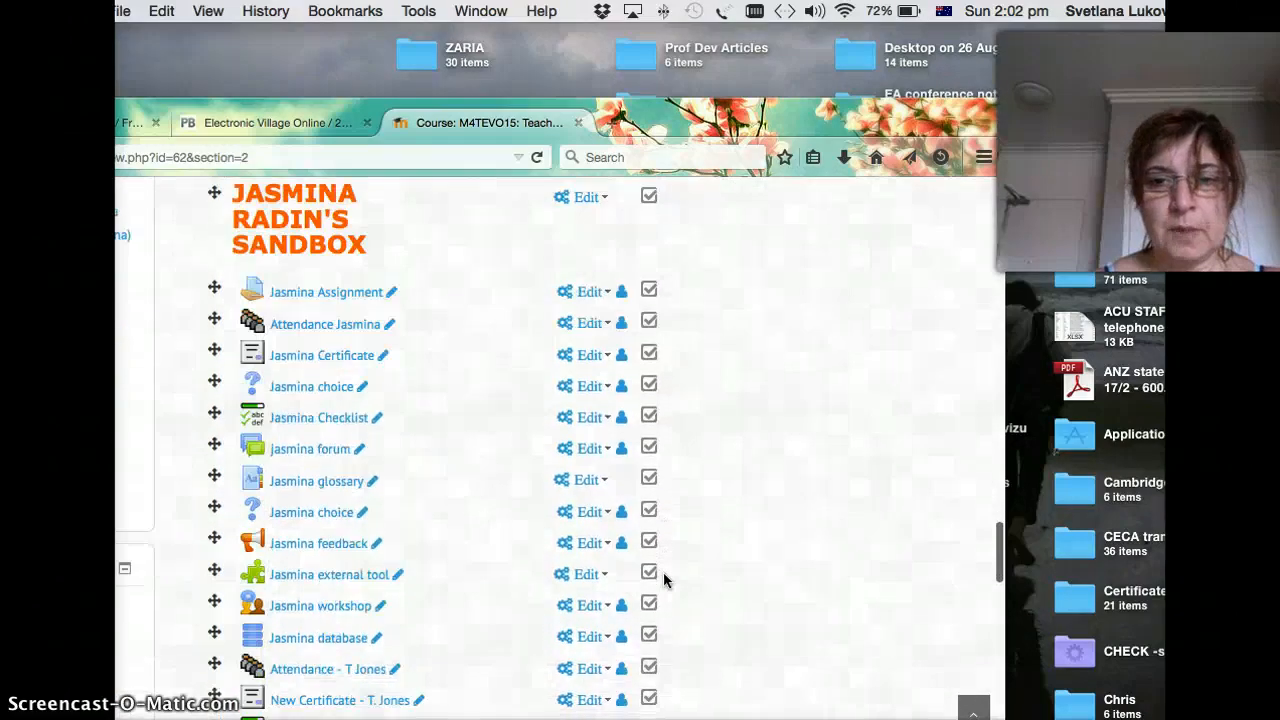
scroll(663, 580, "down", 15)
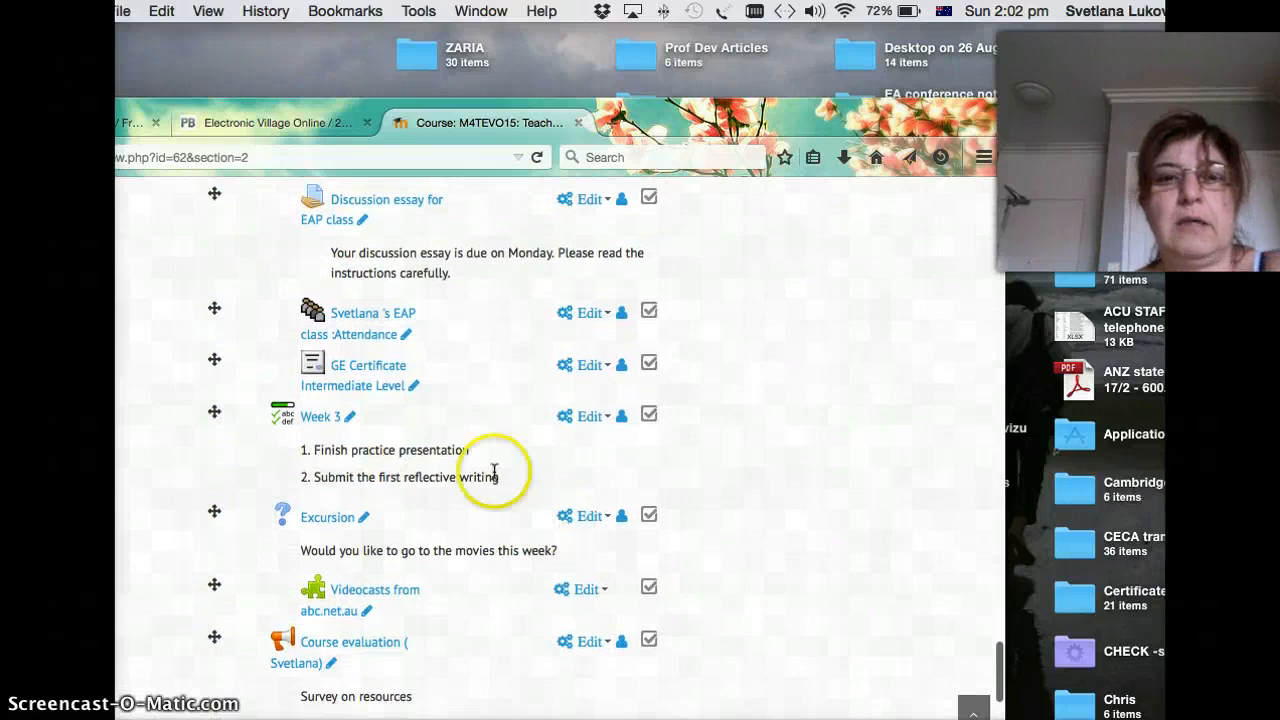
left_click(588, 370)
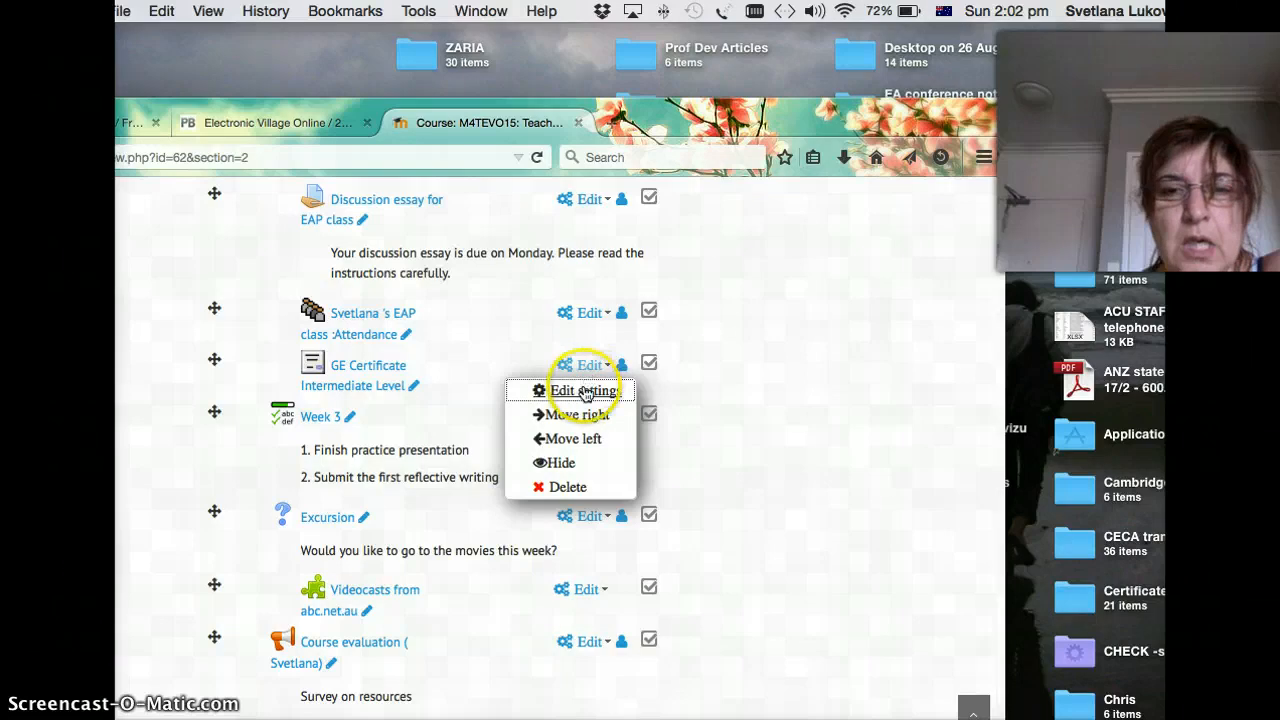
left_click(586, 390)
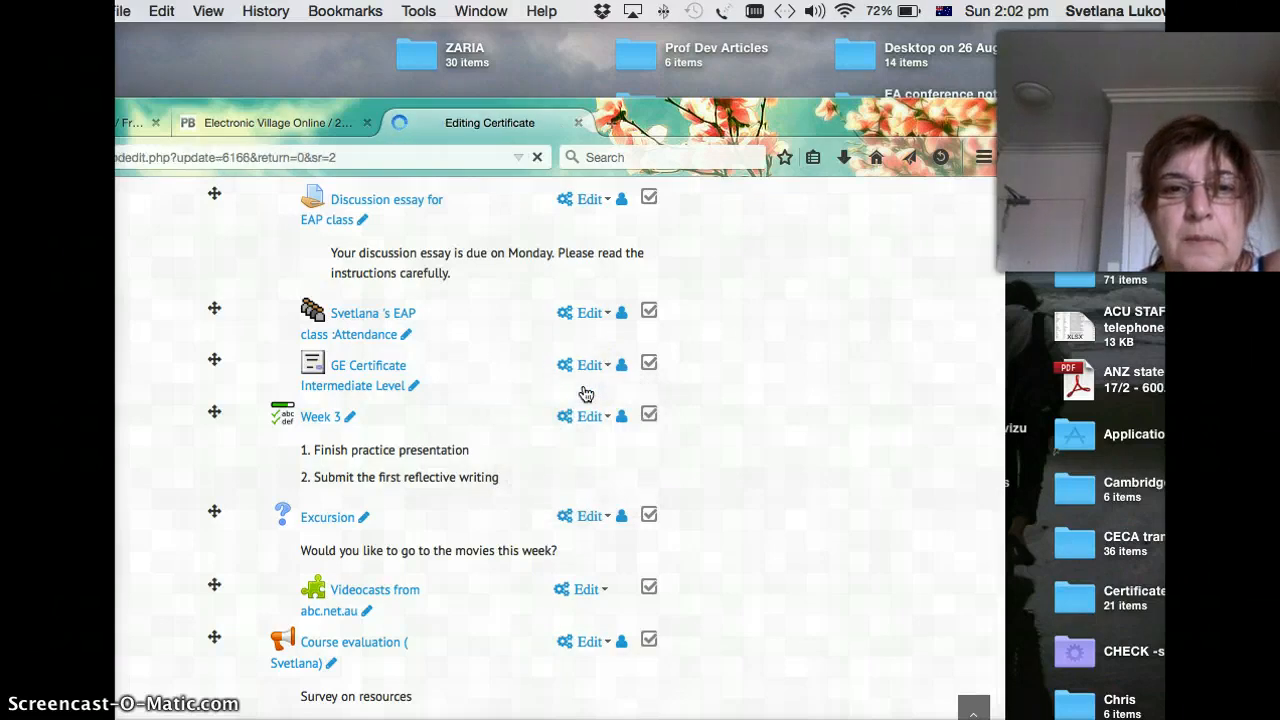
left_click(652, 456)
scroll(652, 453, "down", 4)
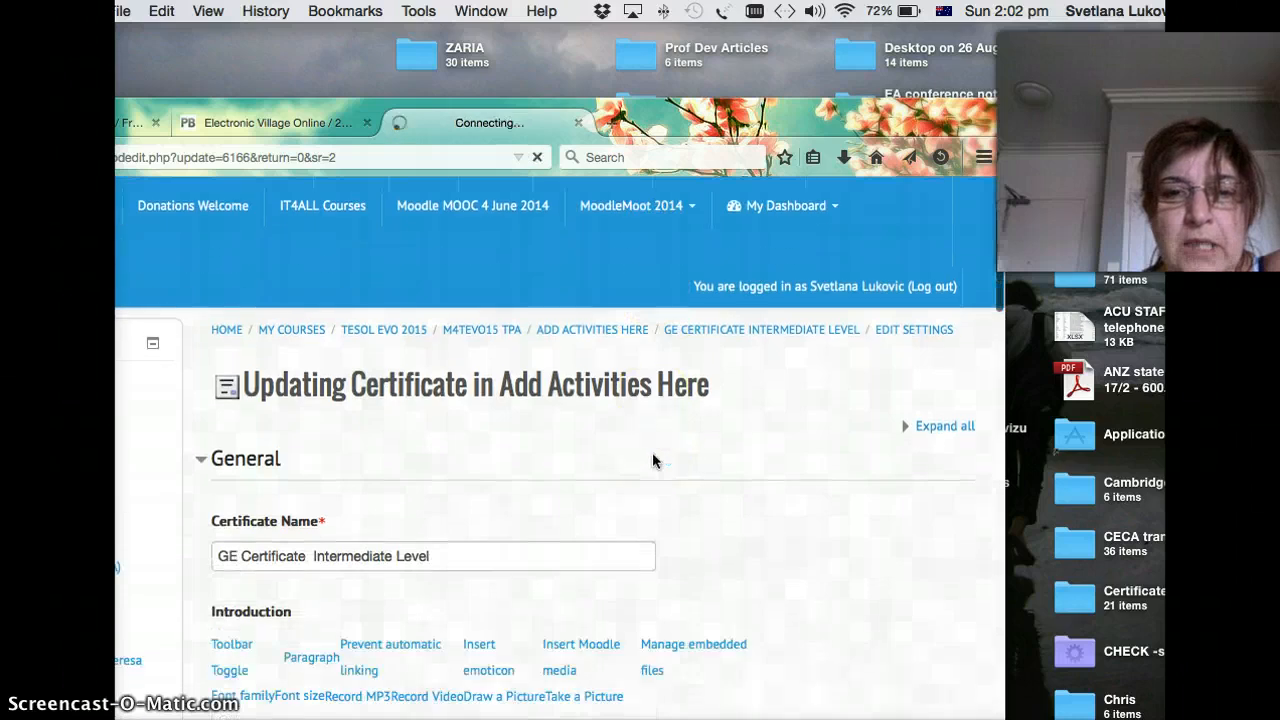
scroll(652, 453, "down", 5)
scroll(652, 460, "down", 1)
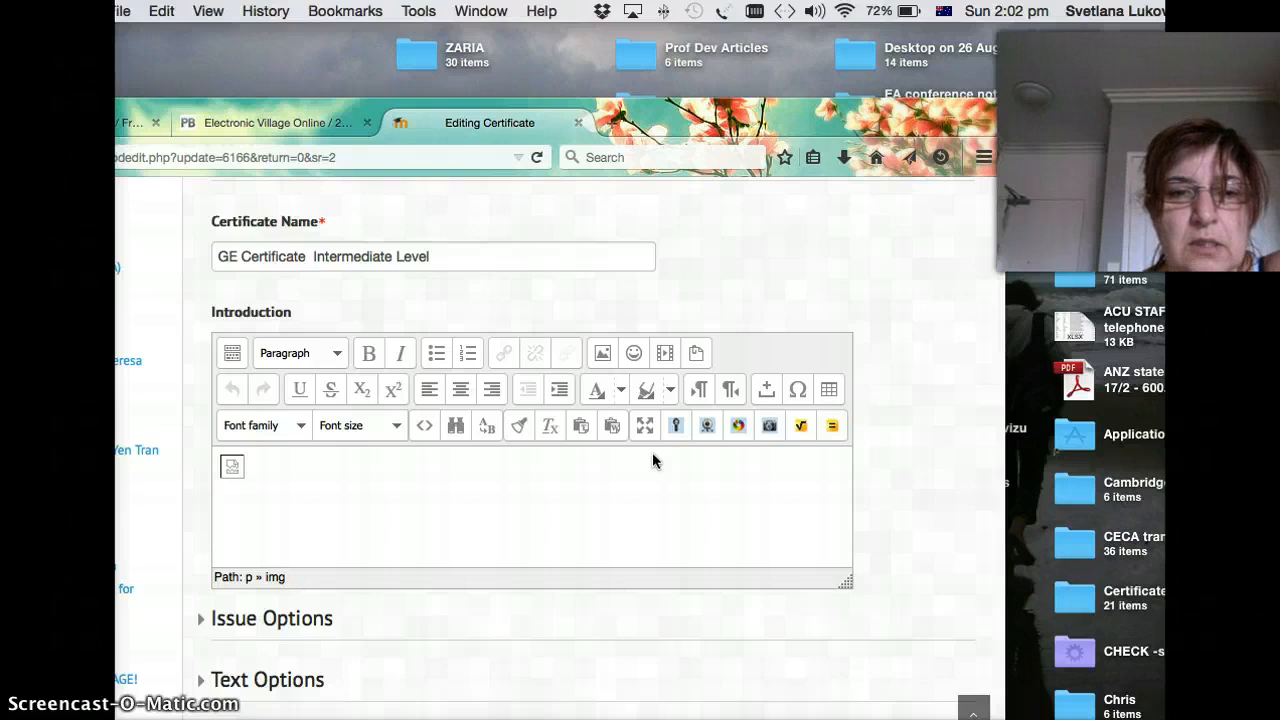
Examine the certificate's Introduction content, including the embedded image, and its collapsed option groups.
scroll(652, 461, "down", 3)
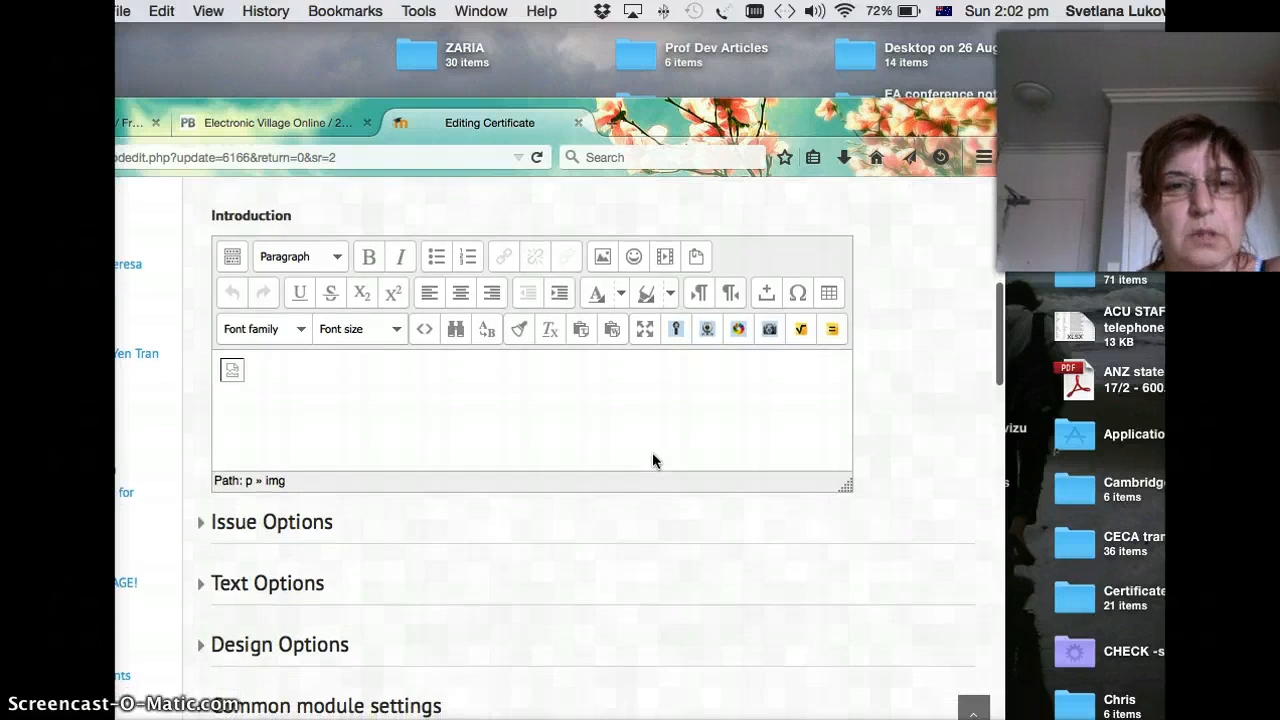
left_click(240, 372)
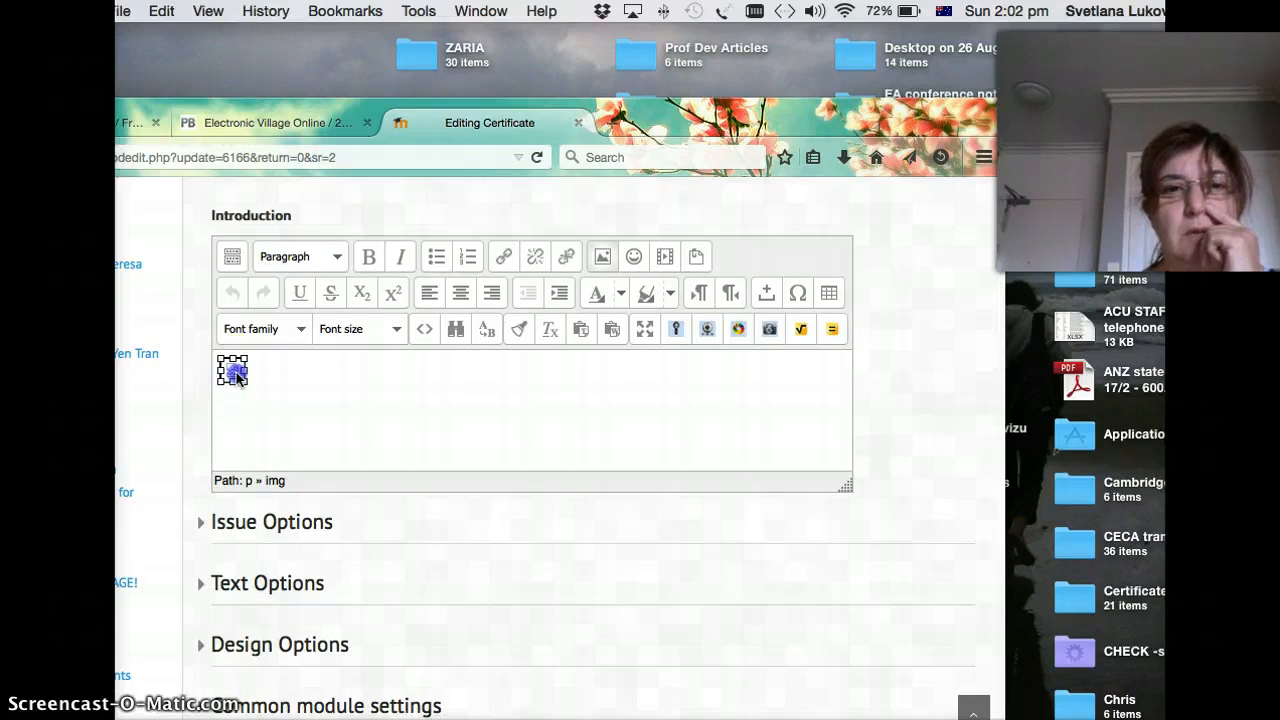
scroll(237, 377, "down", 1)
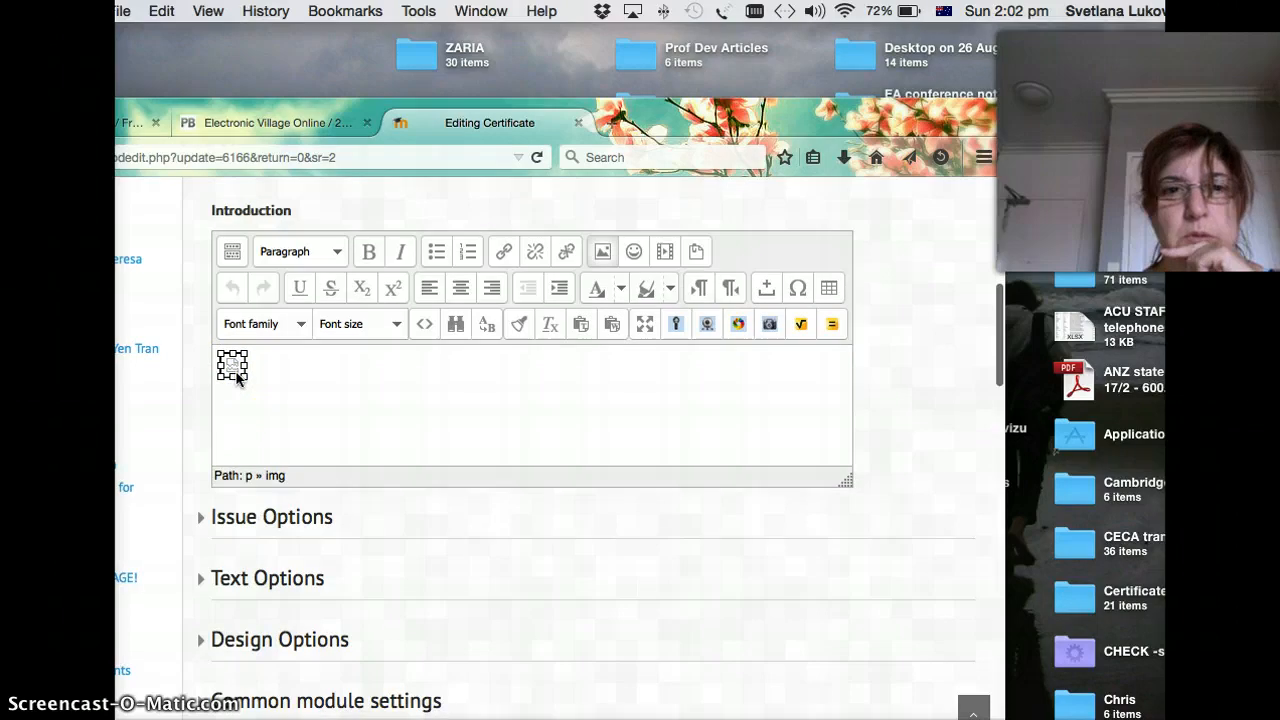
left_click(311, 395)
left_click(348, 397)
scroll(348, 397, "down", 1)
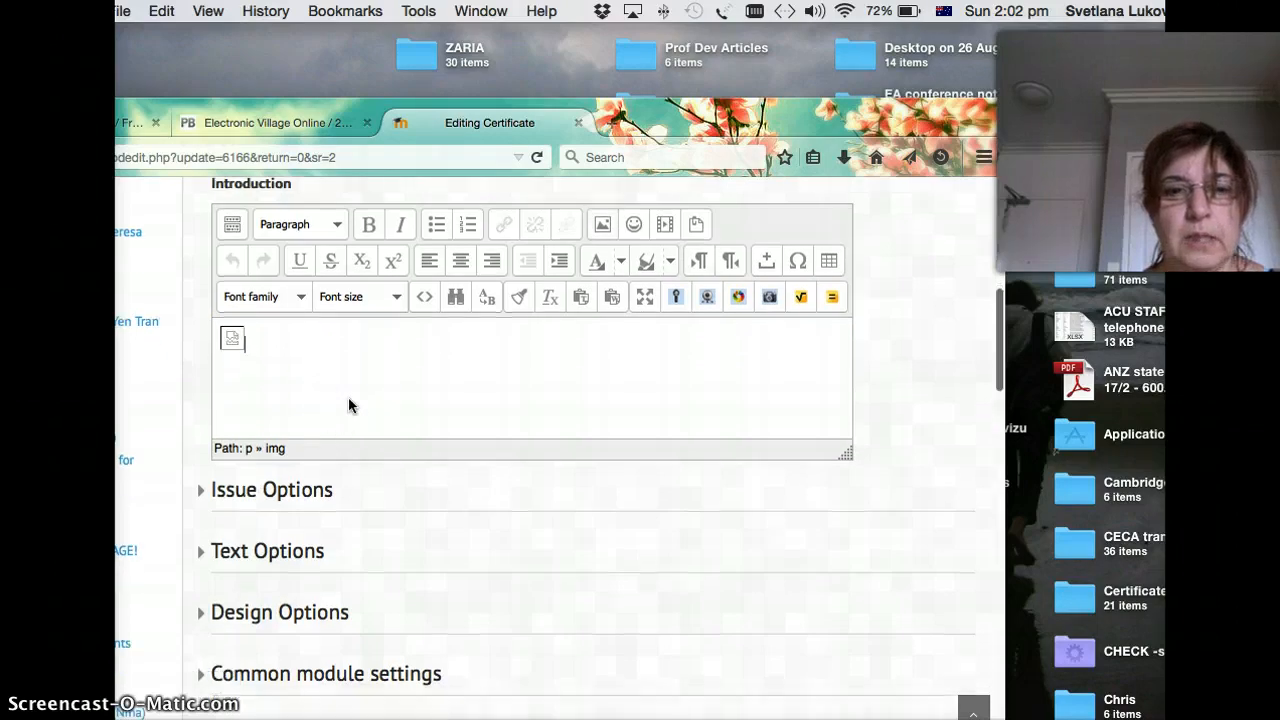
Save the certificate's settings and return to the course.
scroll(348, 404, "down", 5)
left_click(447, 536)
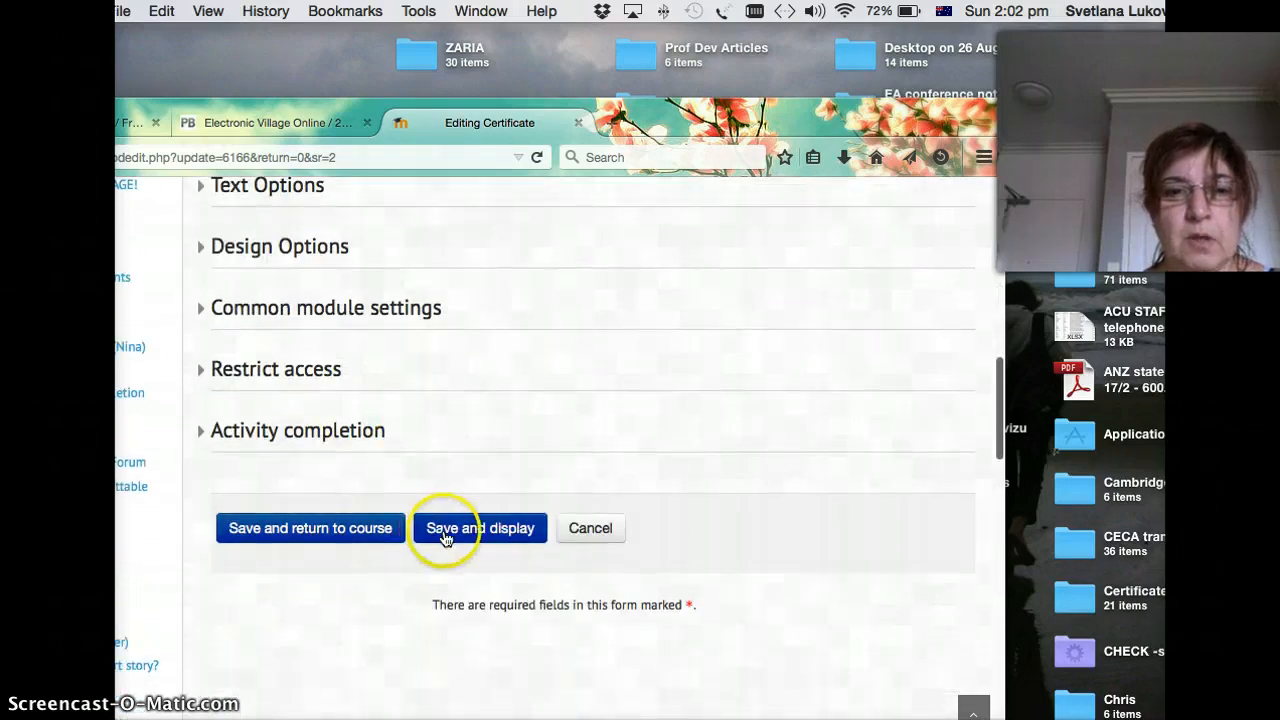
left_click(366, 530)
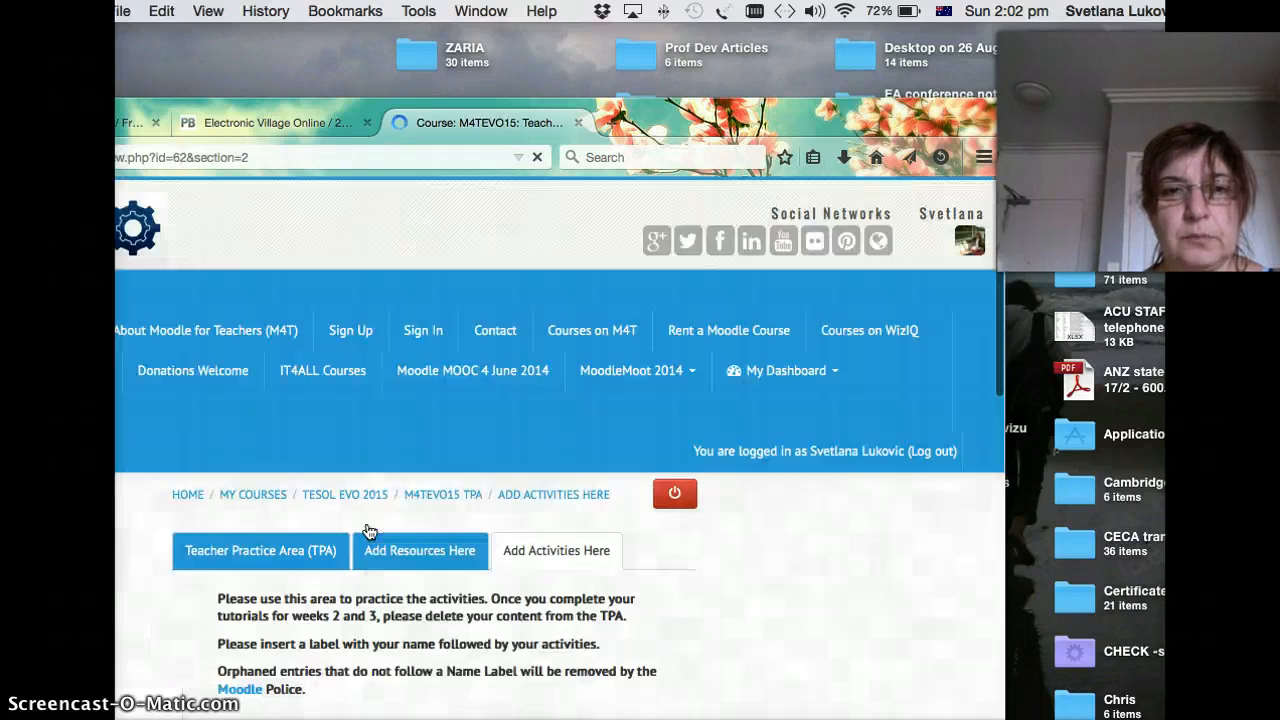
Find the "Excursion" choice activity in the Week 3 activities and open its settings.
scroll(557, 553, "down", 4)
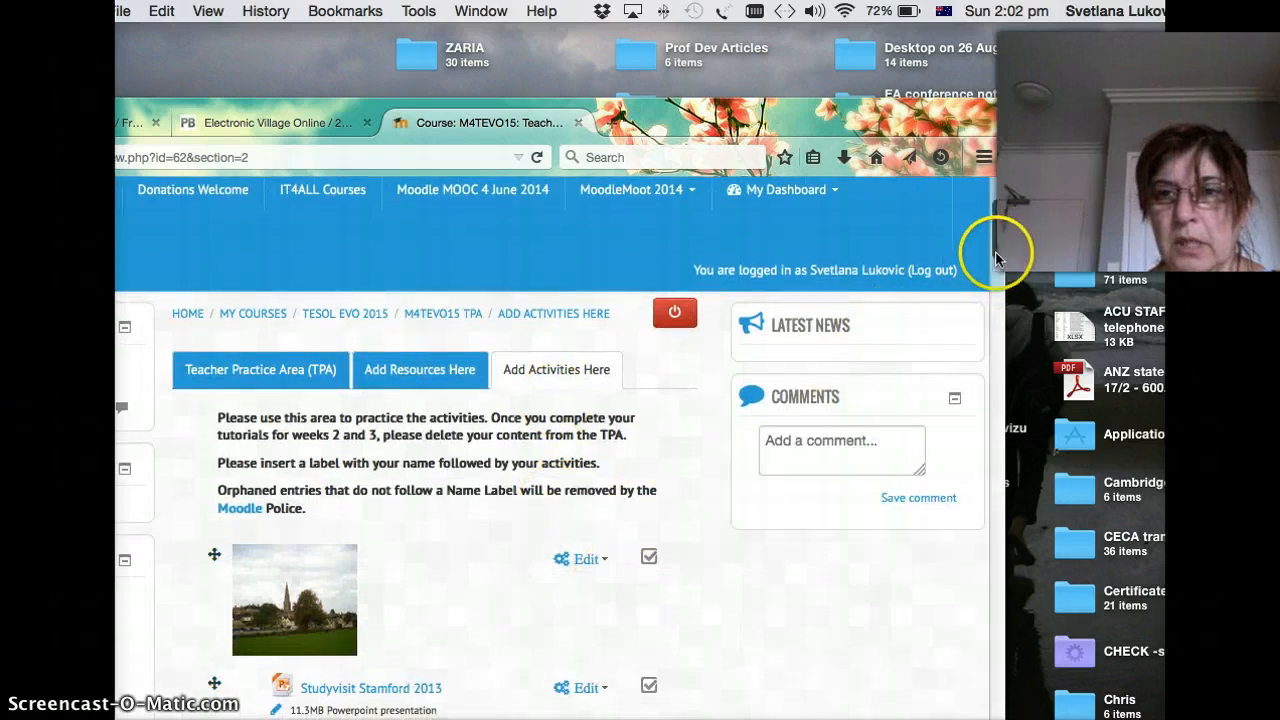
left_click_drag(995, 251, 971, 680)
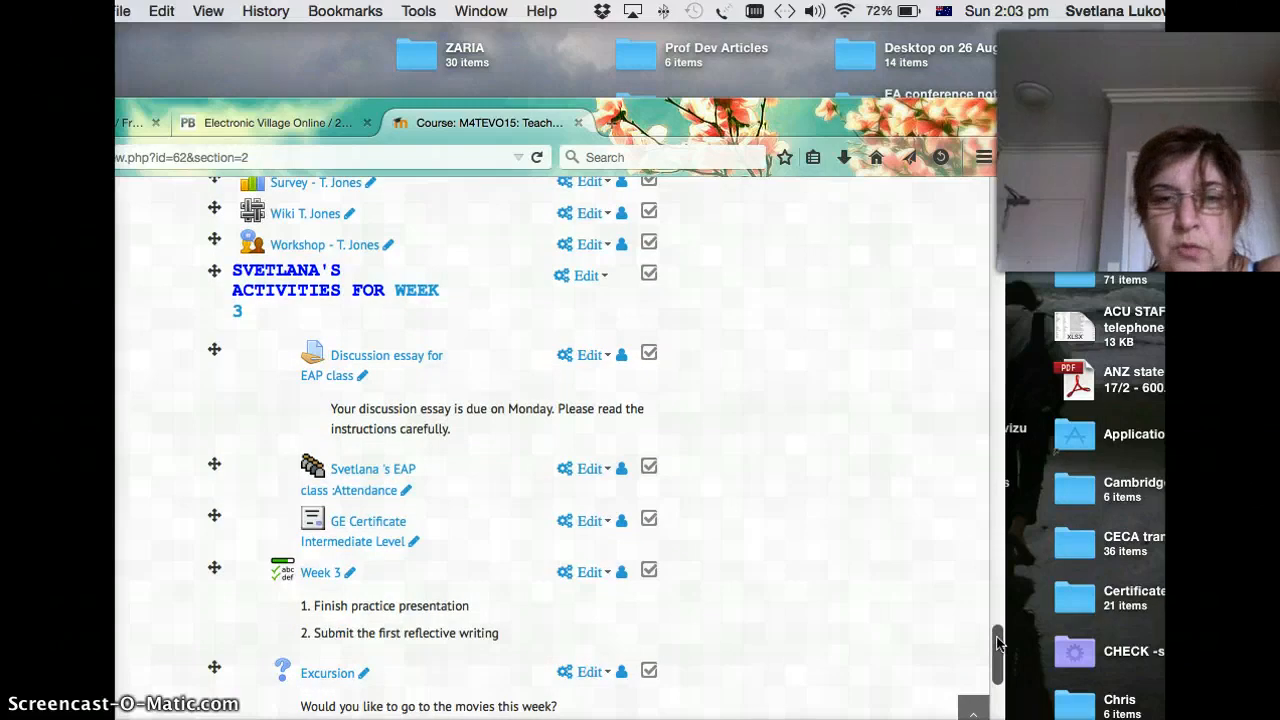
left_click_drag(997, 645, 999, 651)
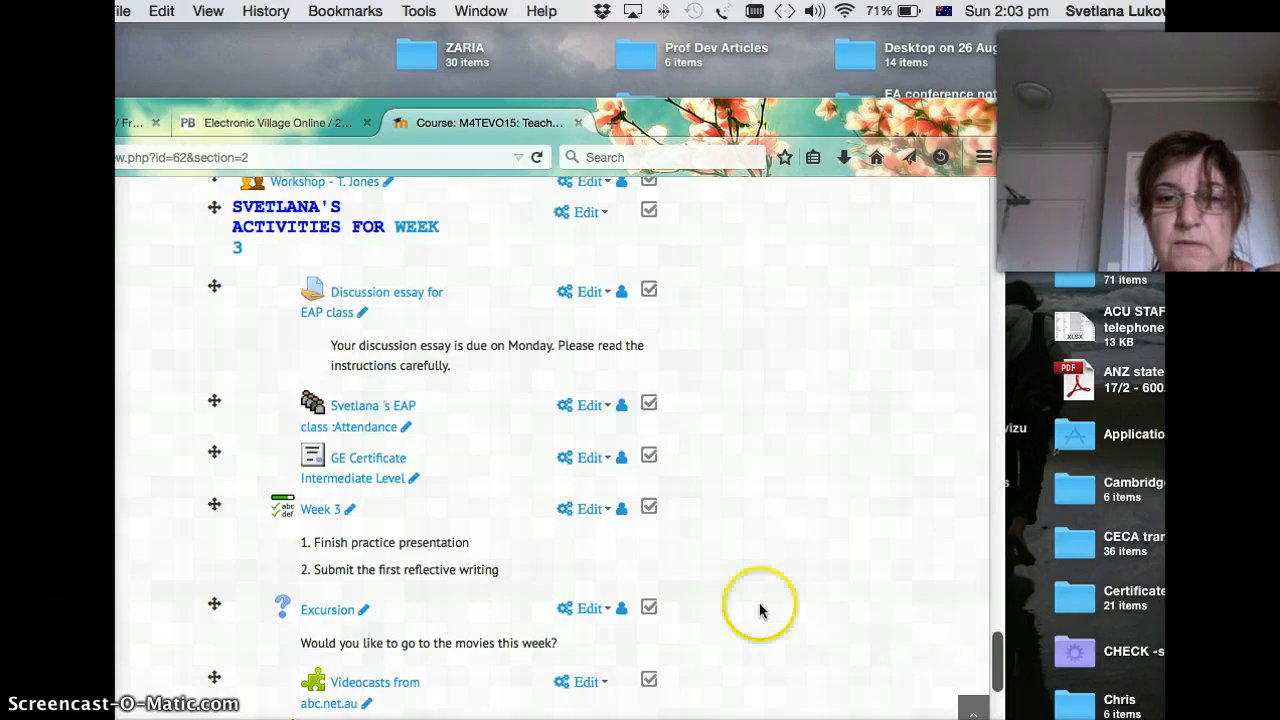
scroll(755, 576, "down", 3)
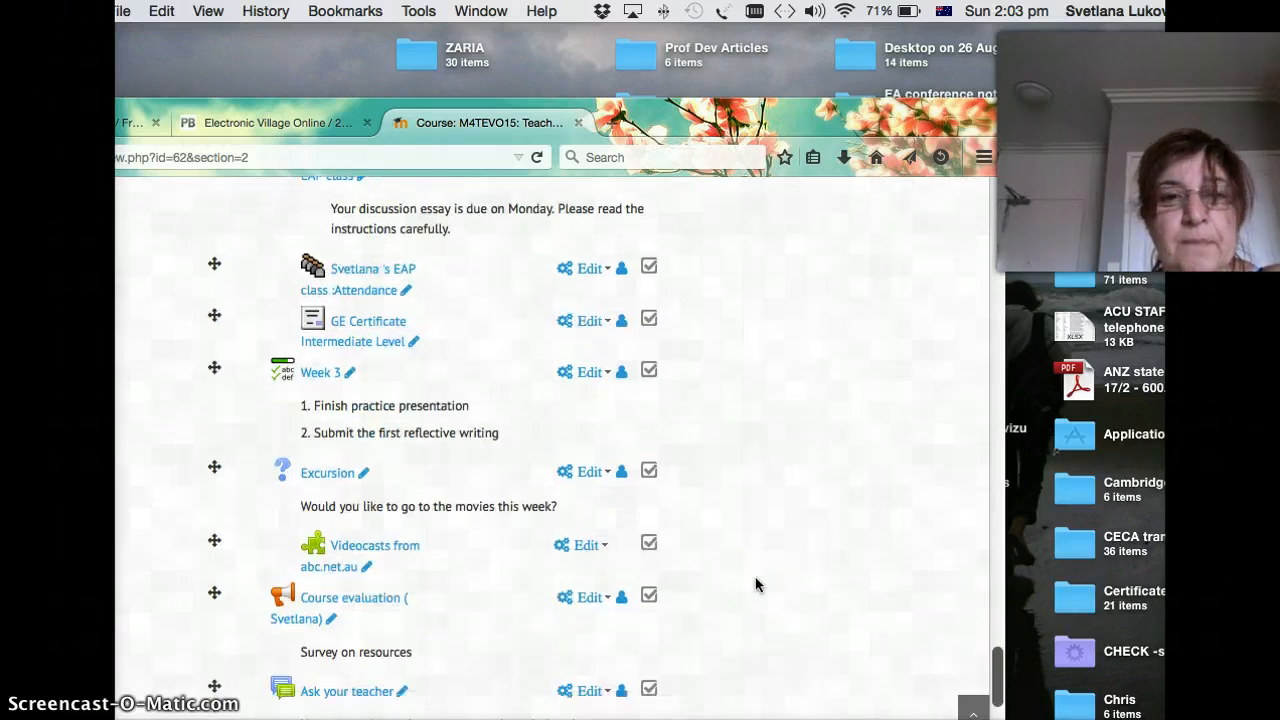
left_click(591, 473)
left_click(586, 496)
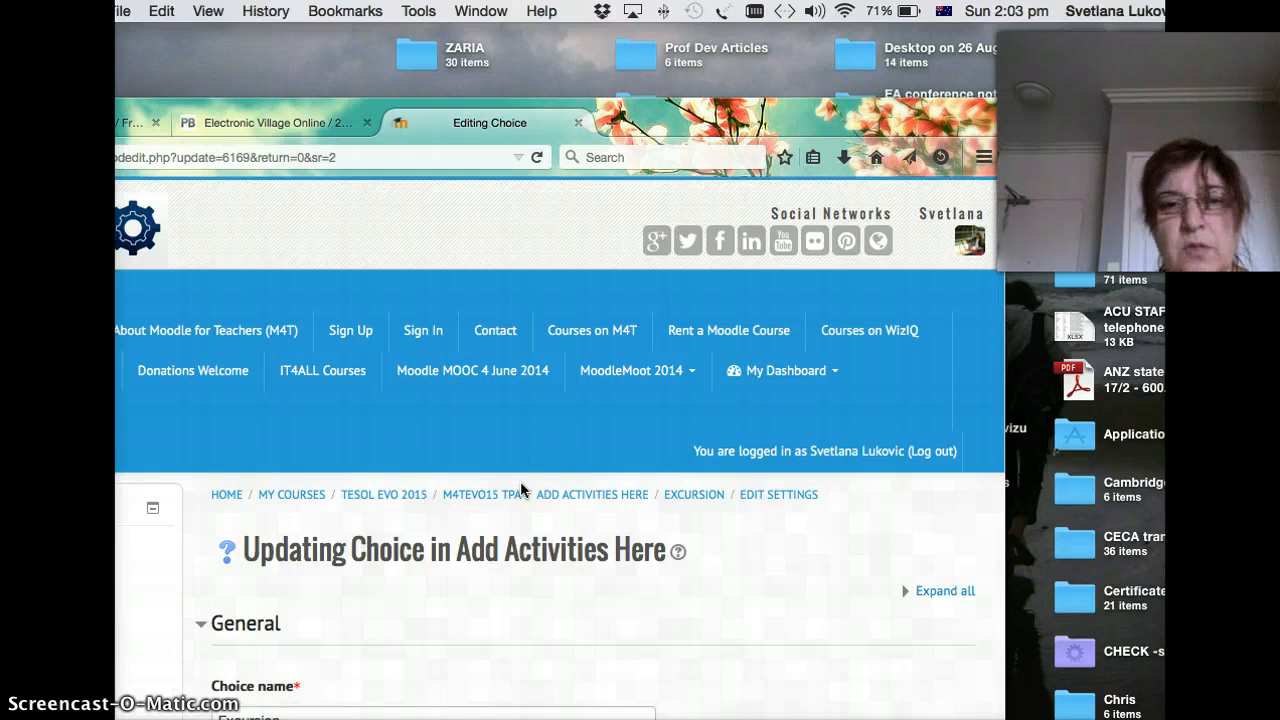
Review the Excursion choice's description, display mode and response options, and save the settings back to the course.
scroll(520, 488, "down", 10)
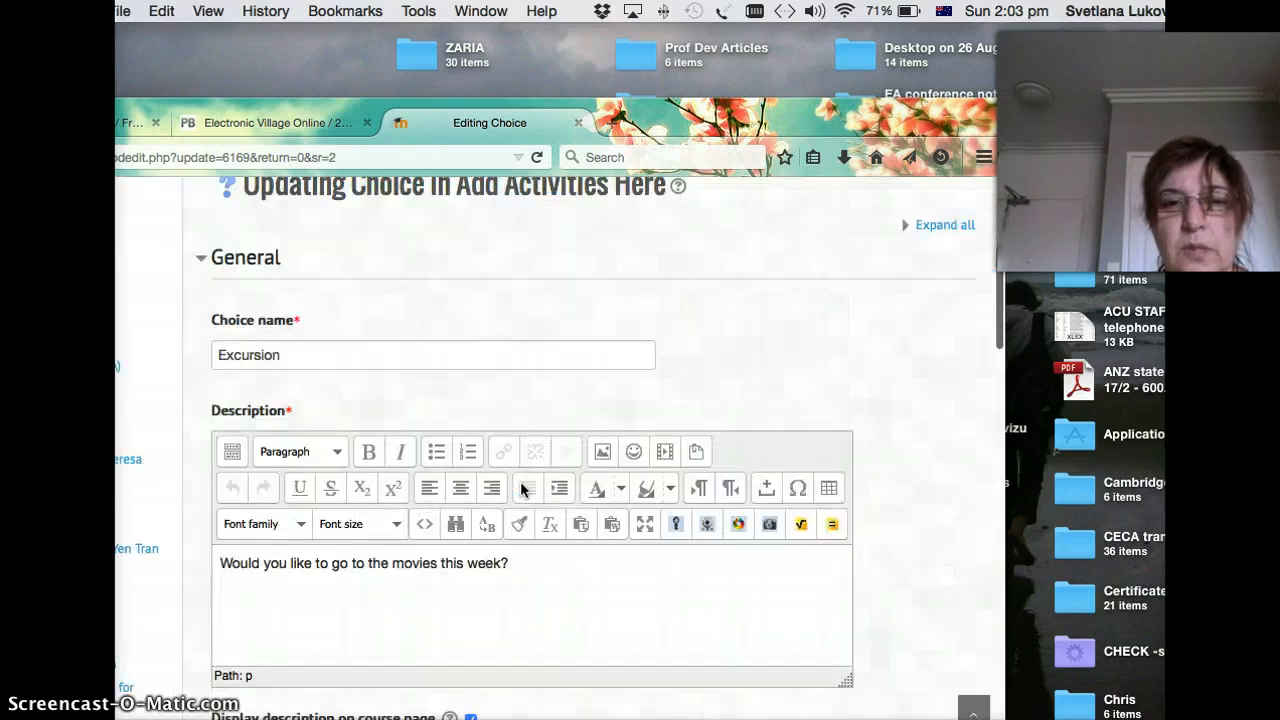
scroll(520, 488, "down", 12)
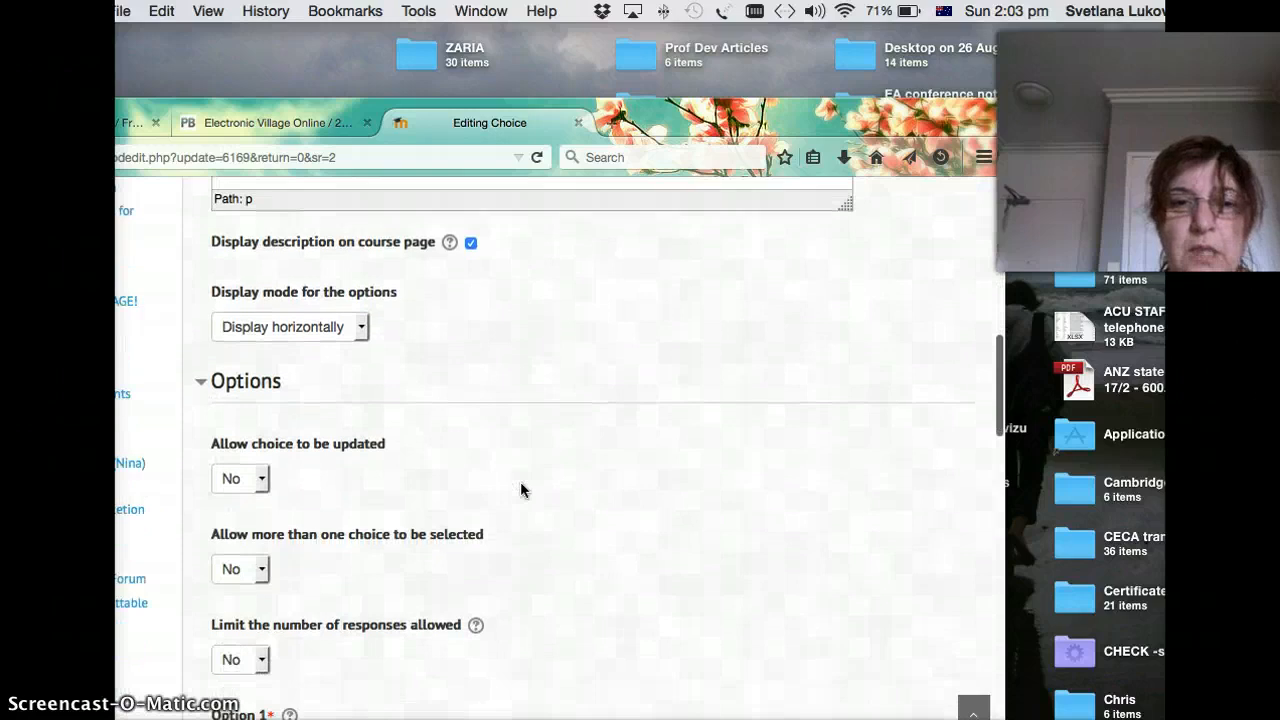
scroll(520, 490, "down", 10)
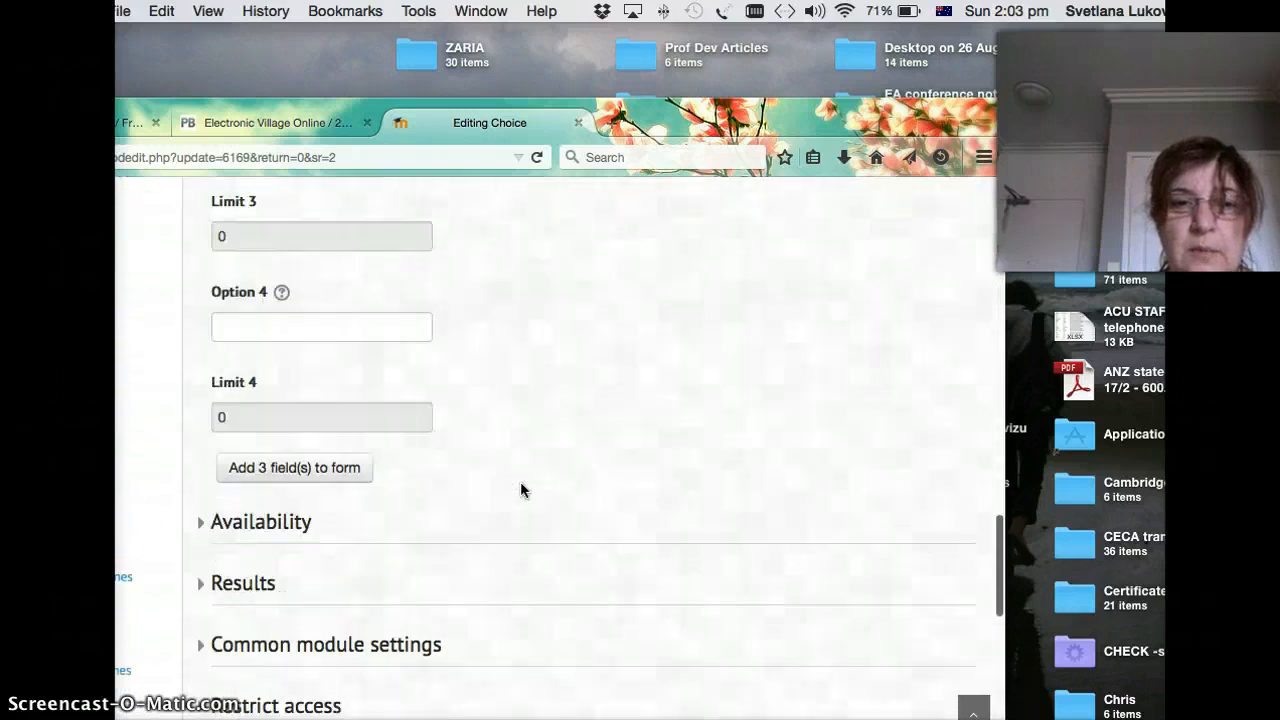
left_click(295, 425)
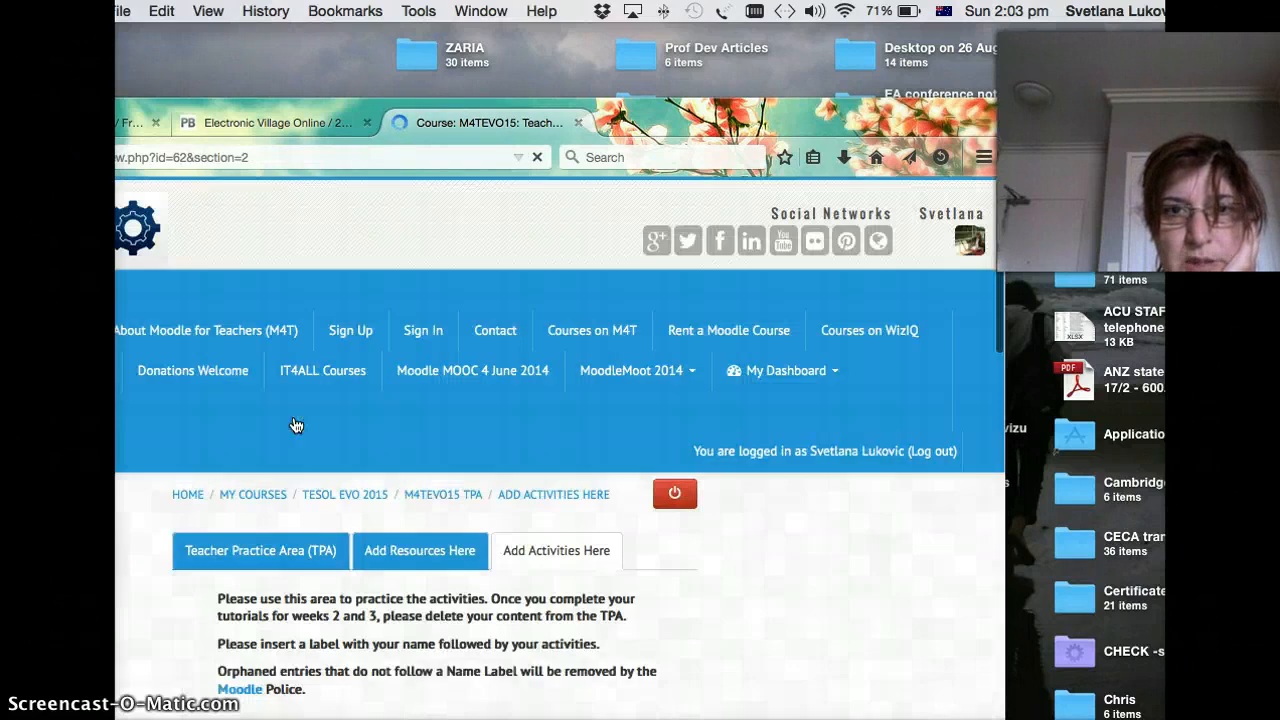
Find the "Videocasts from abc.net.au" external tool in the Week 3 activities and open its settings.
scroll(560, 540, "down", 15)
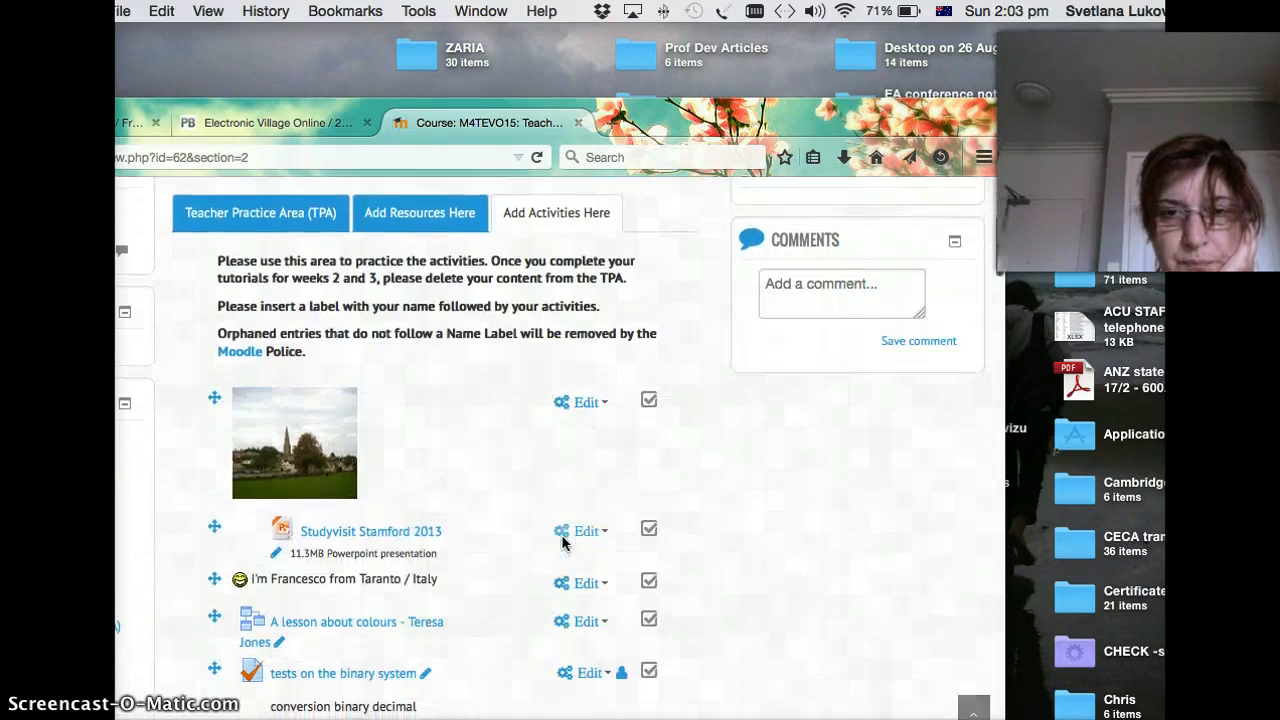
scroll(562, 543, "down", 20)
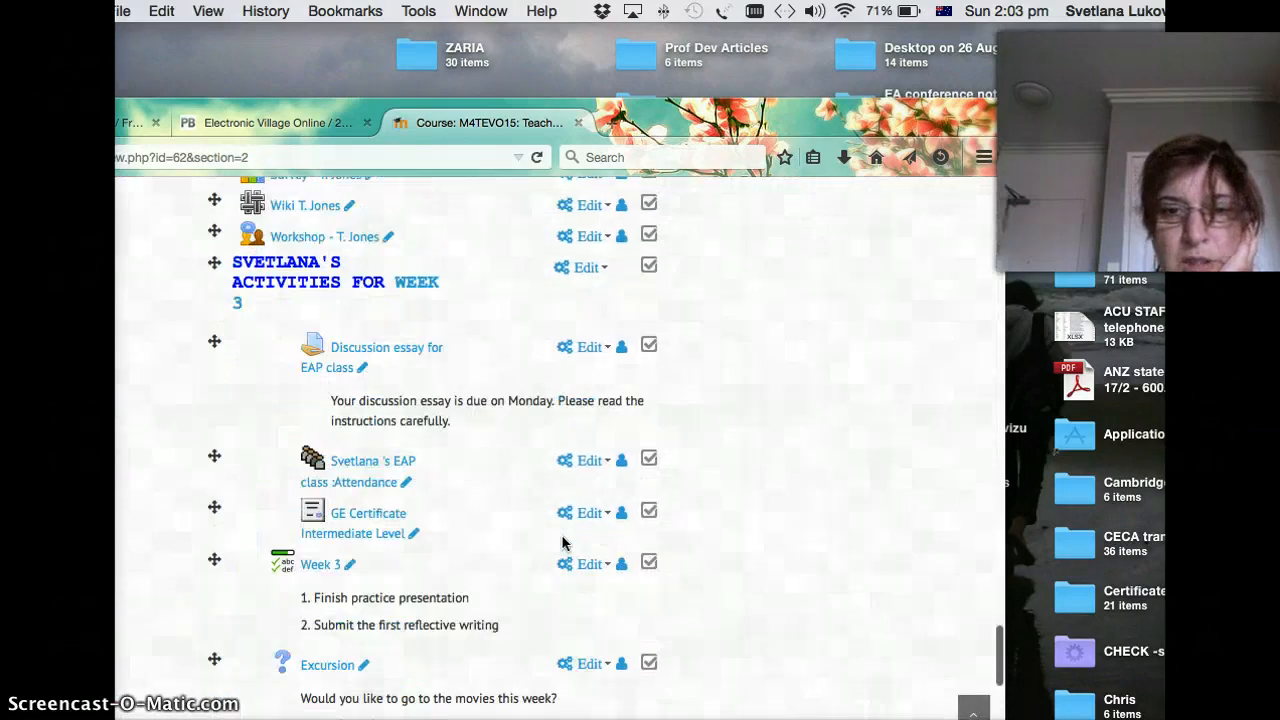
scroll(562, 543, "up", 12)
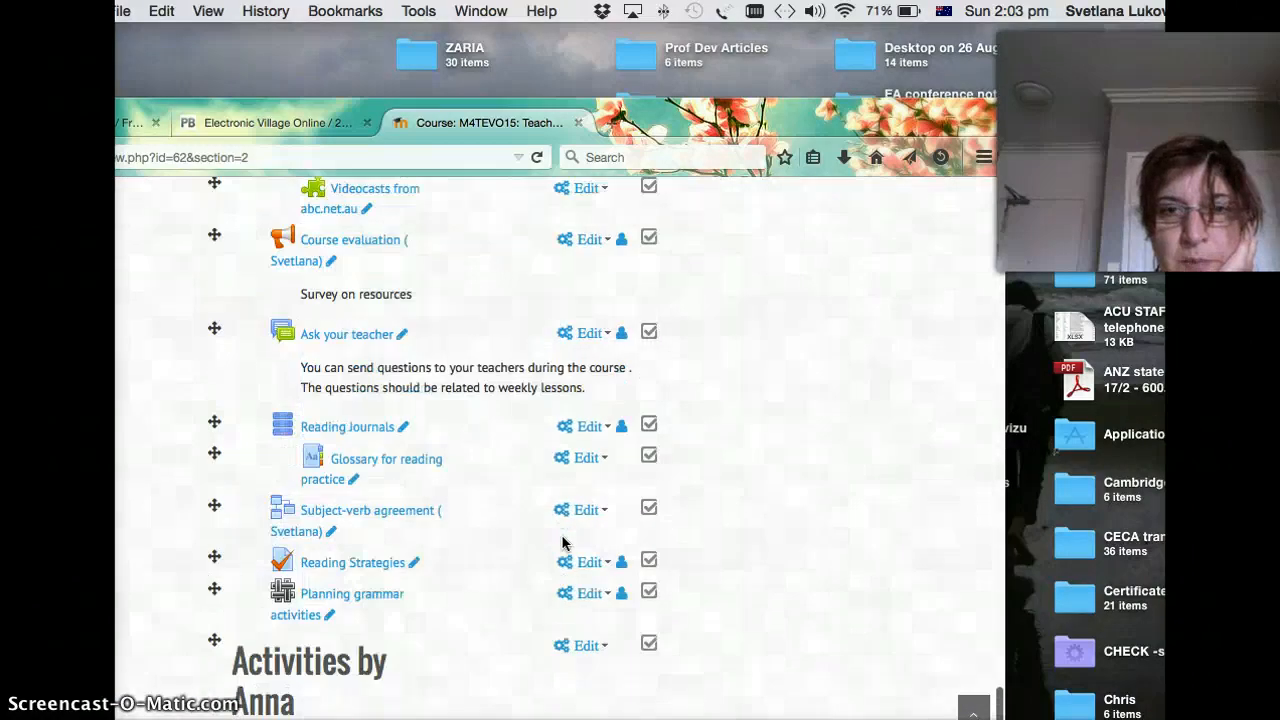
scroll(562, 543, "up", 1)
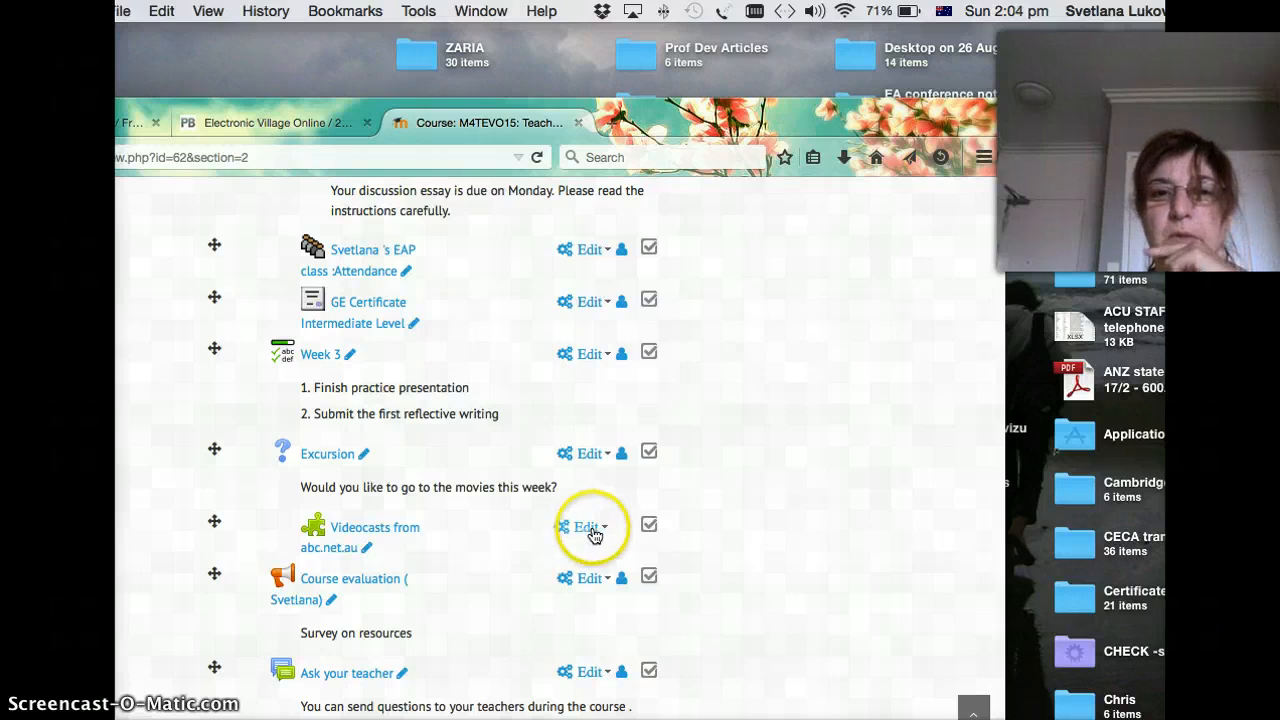
left_click(593, 528)
left_click(580, 553)
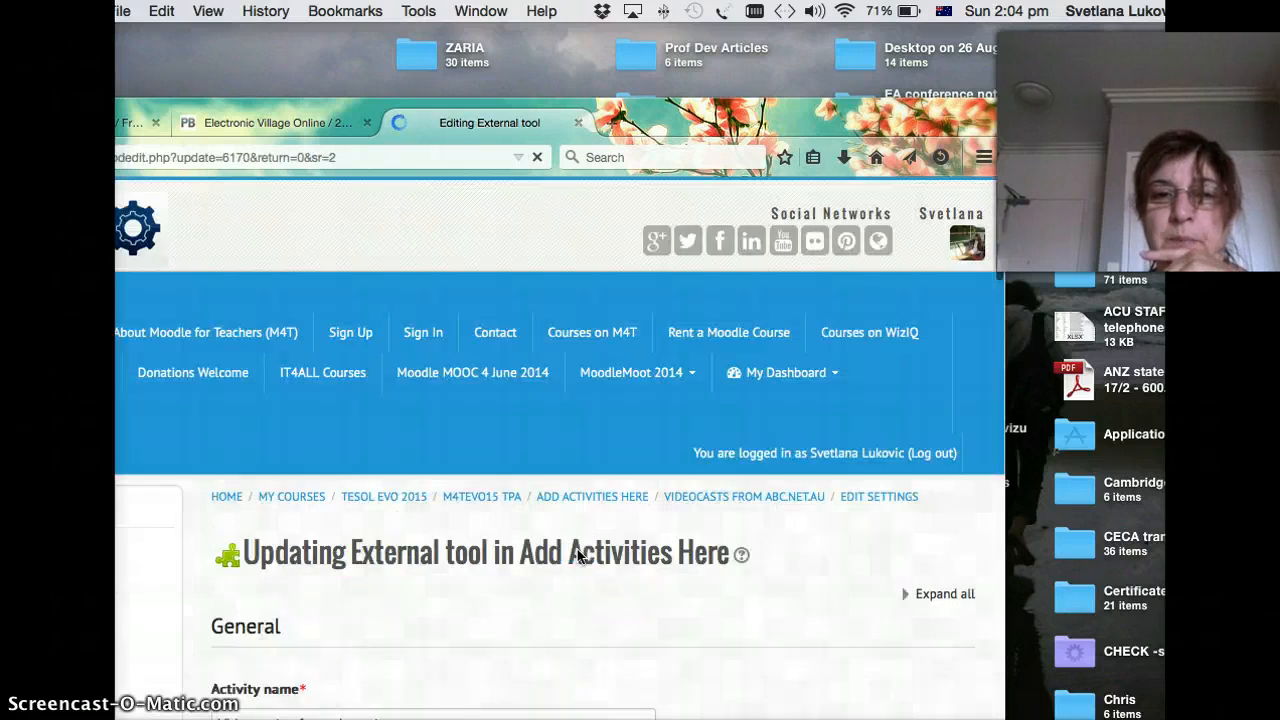
Review the external tool's type, launch URL and launch container, and save the settings back to the course.
scroll(577, 556, "down", 5)
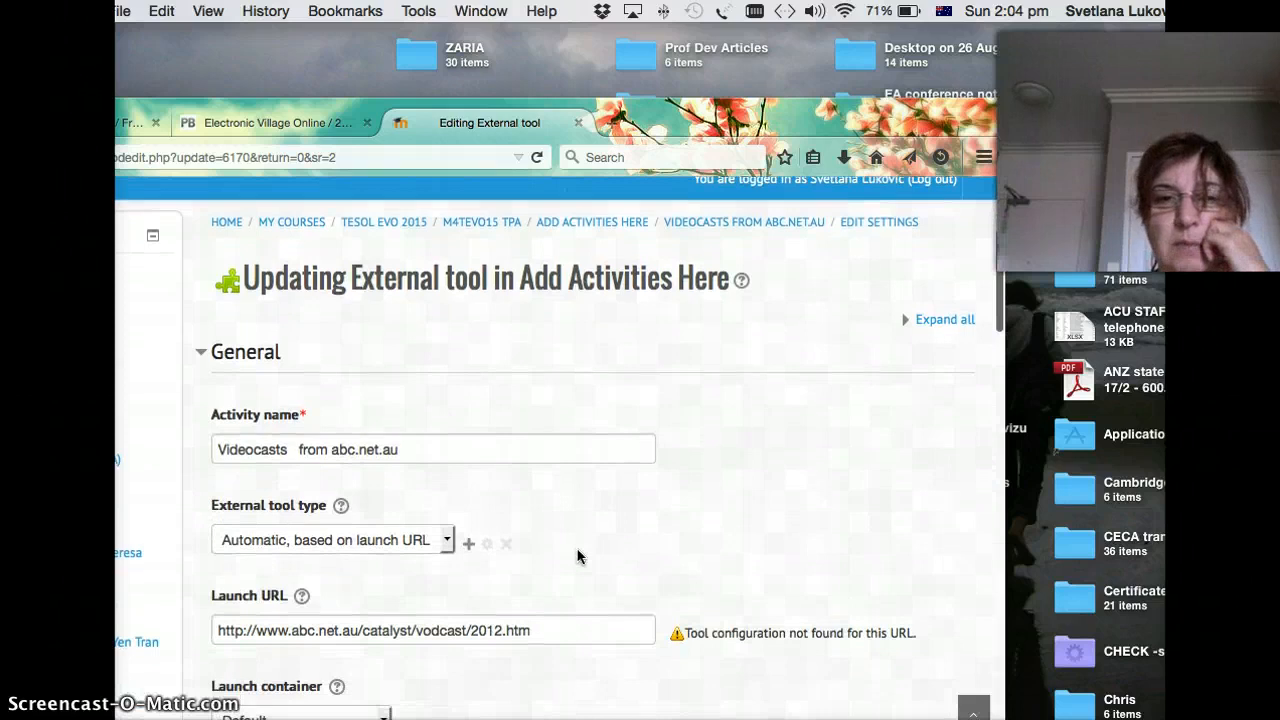
scroll(577, 556, "down", 1)
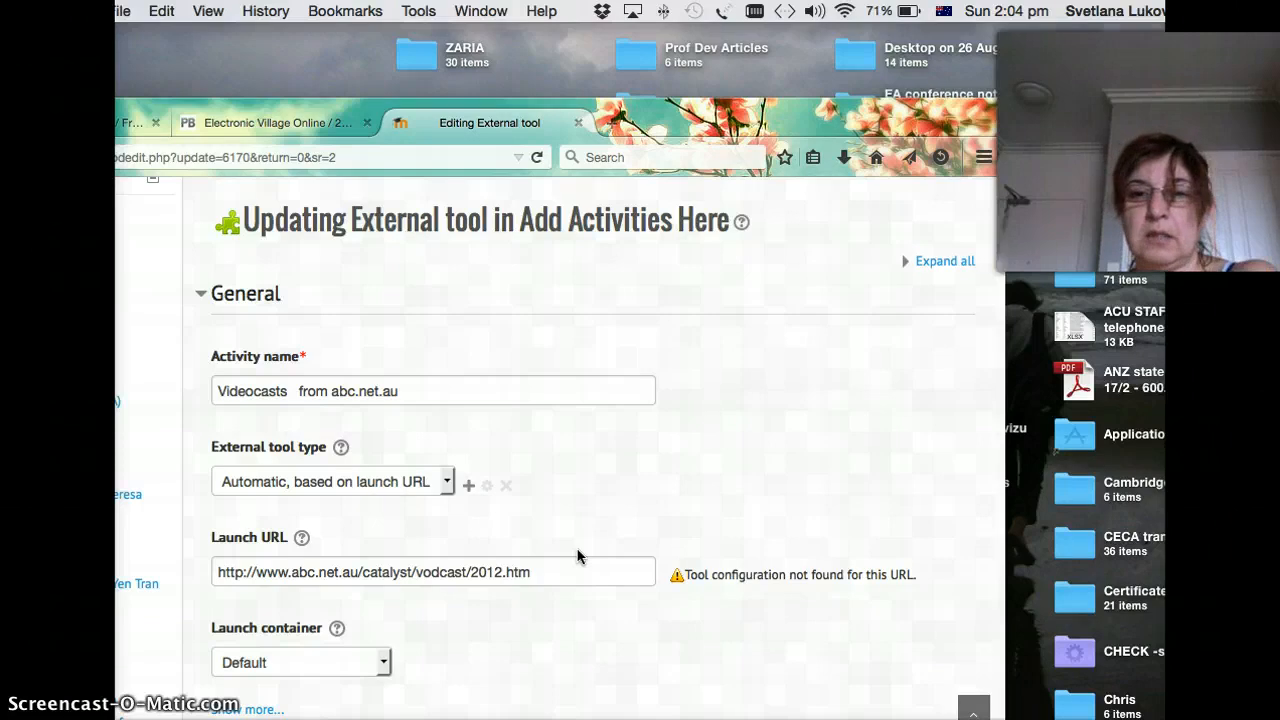
scroll(577, 556, "down", 3)
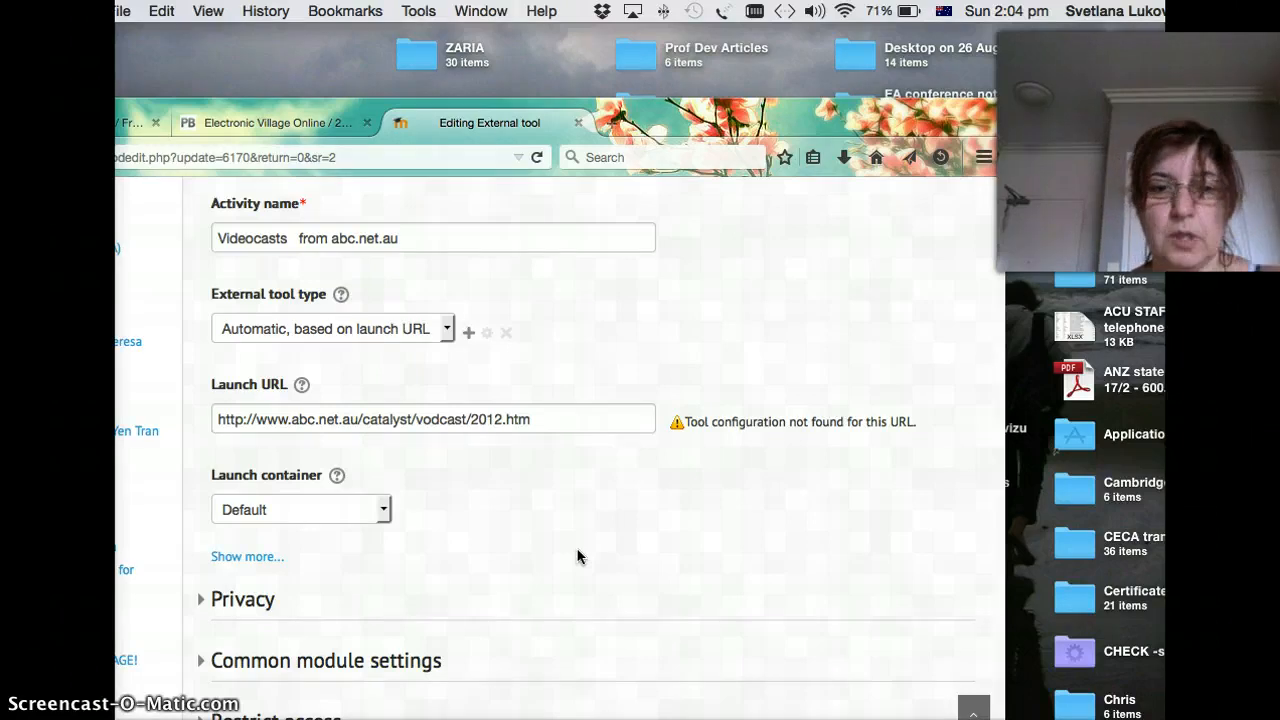
scroll(577, 556, "down", 4)
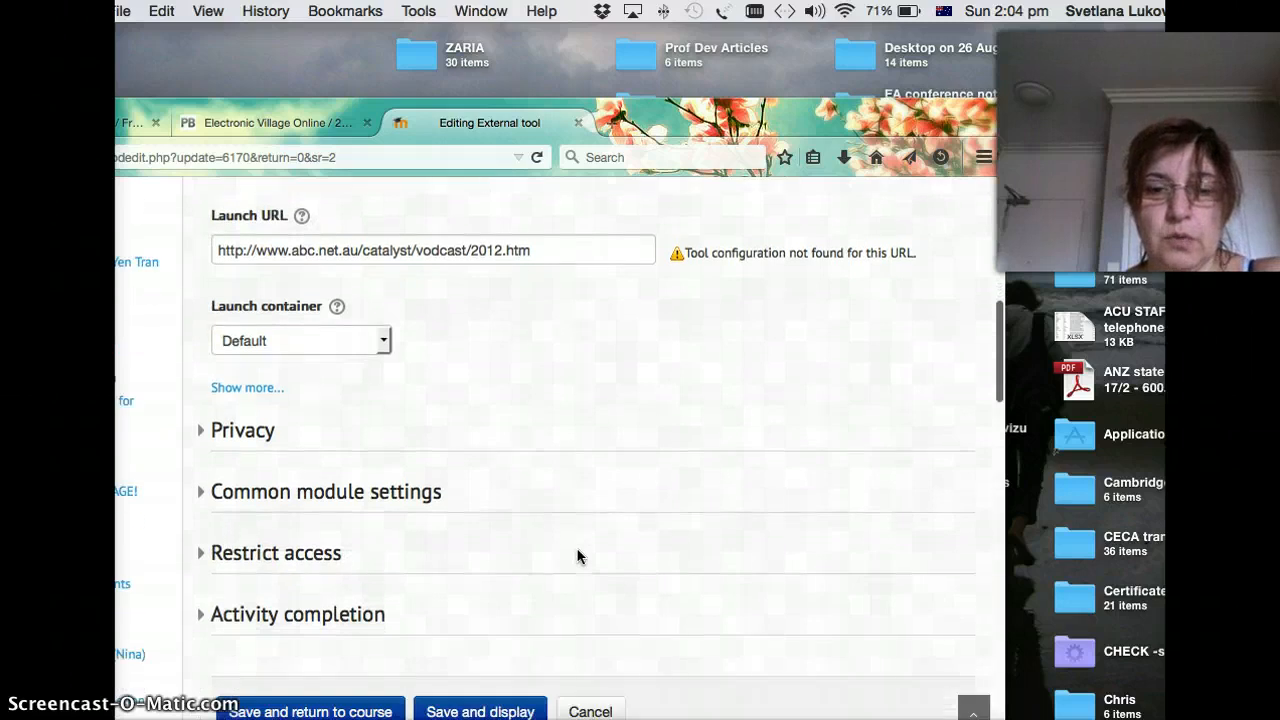
scroll(577, 556, "down", 1)
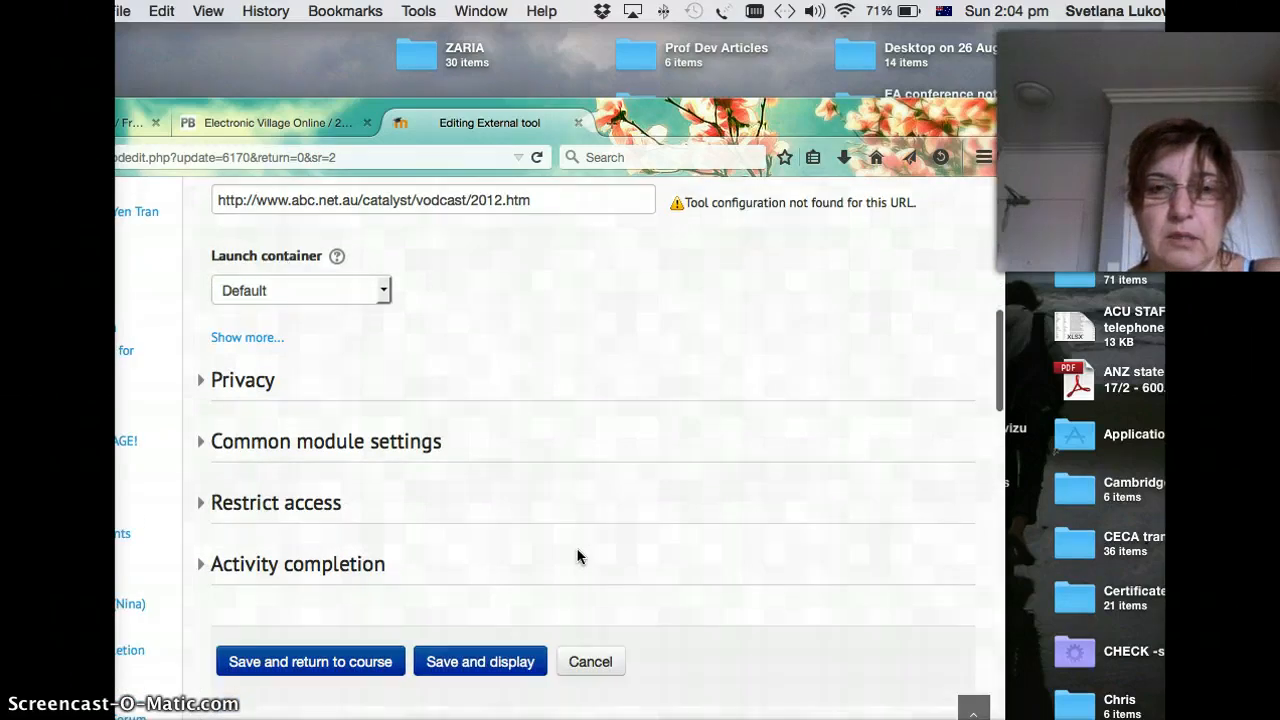
left_click(356, 662)
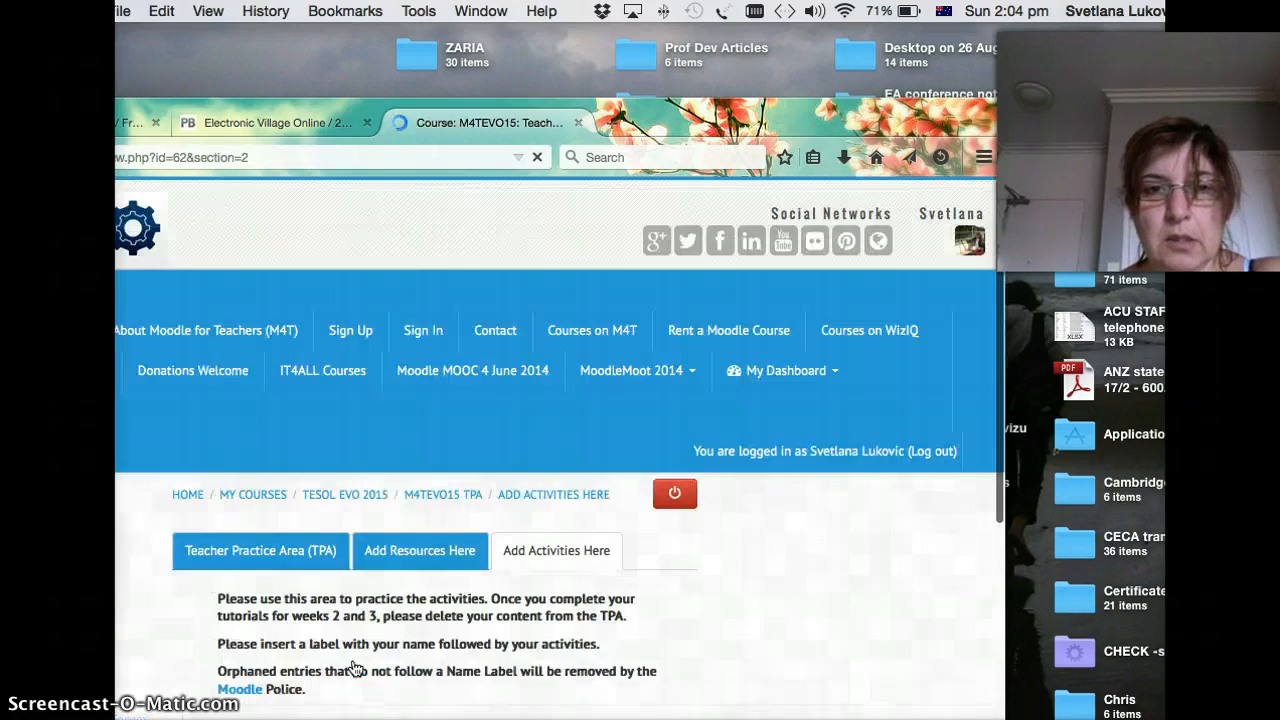
Go past the Week 3 activities to the end of the section and start adding an activity or resource there.
scroll(693, 612, "down", 1)
scroll(695, 613, "down", 15)
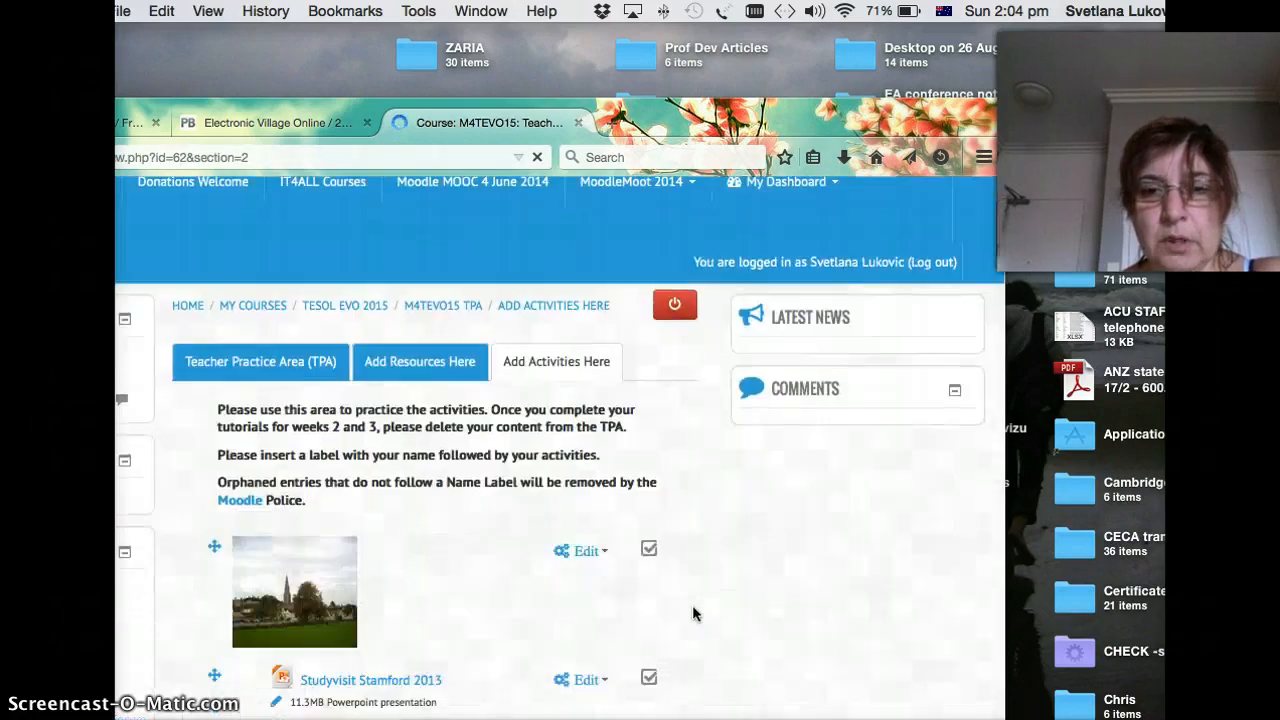
scroll(695, 613, "down", 20)
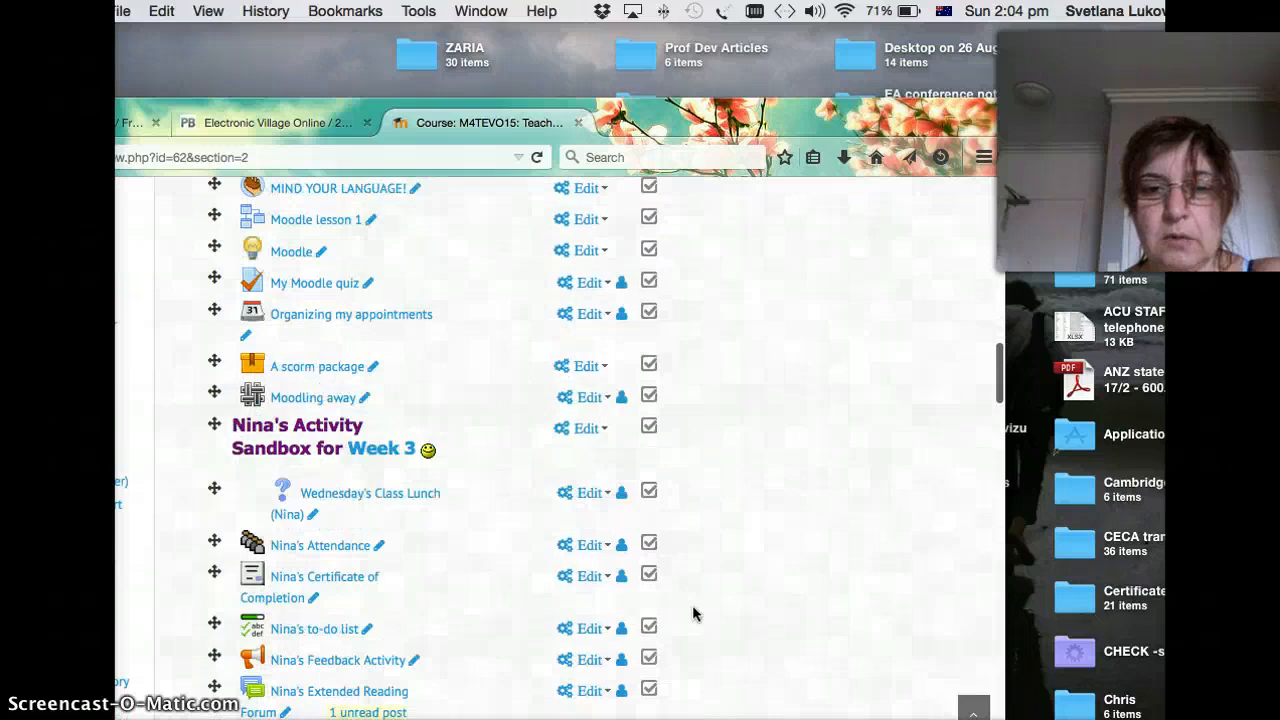
scroll(694, 614, "down", 20)
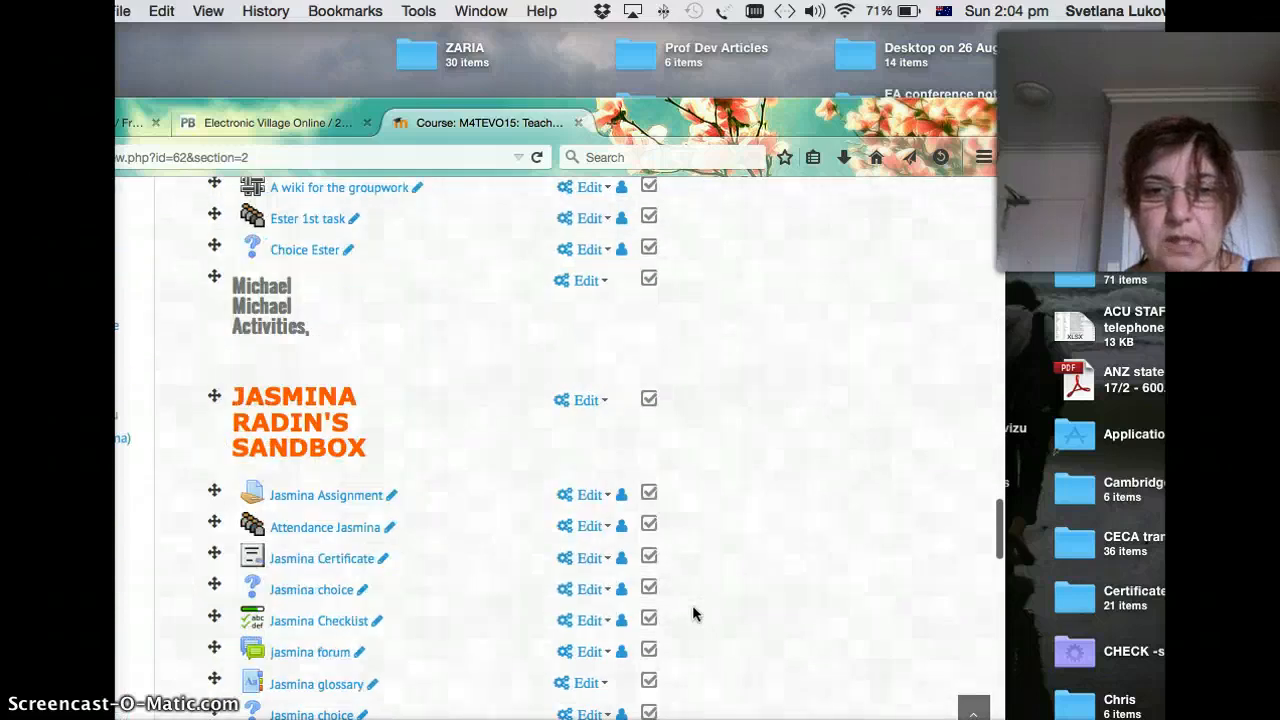
scroll(692, 612, "down", 10)
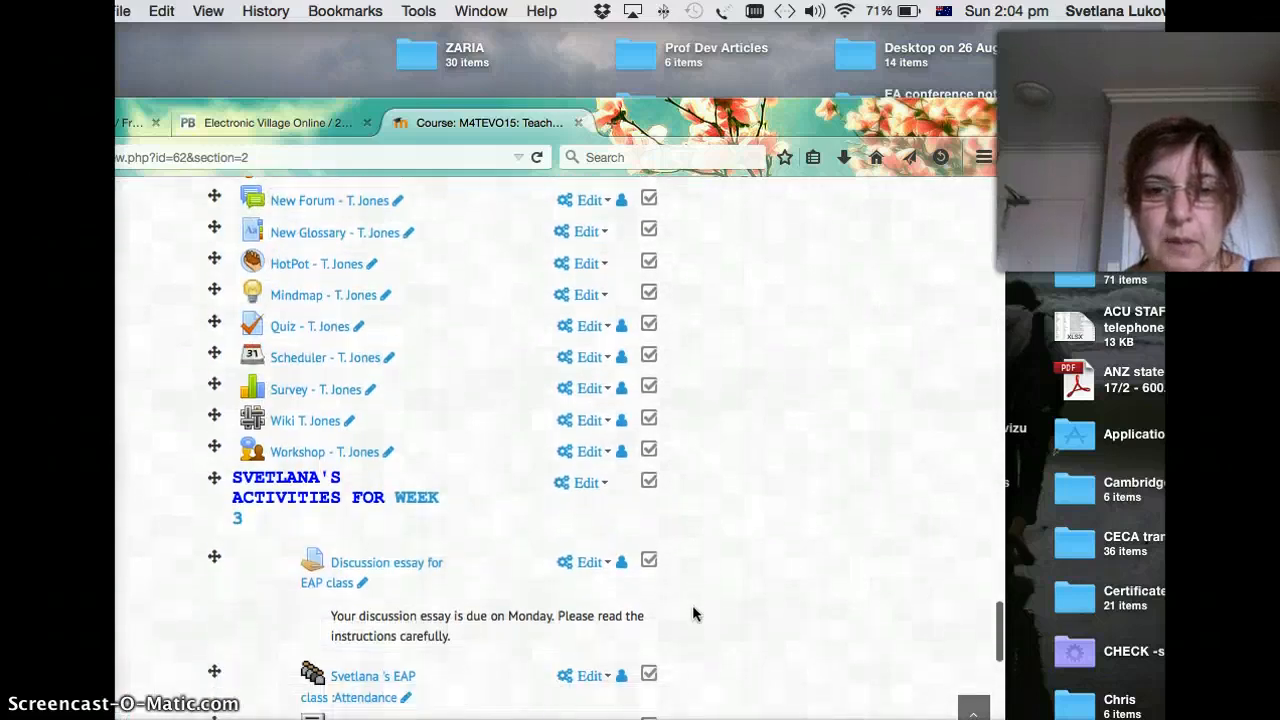
scroll(692, 613, "down", 8)
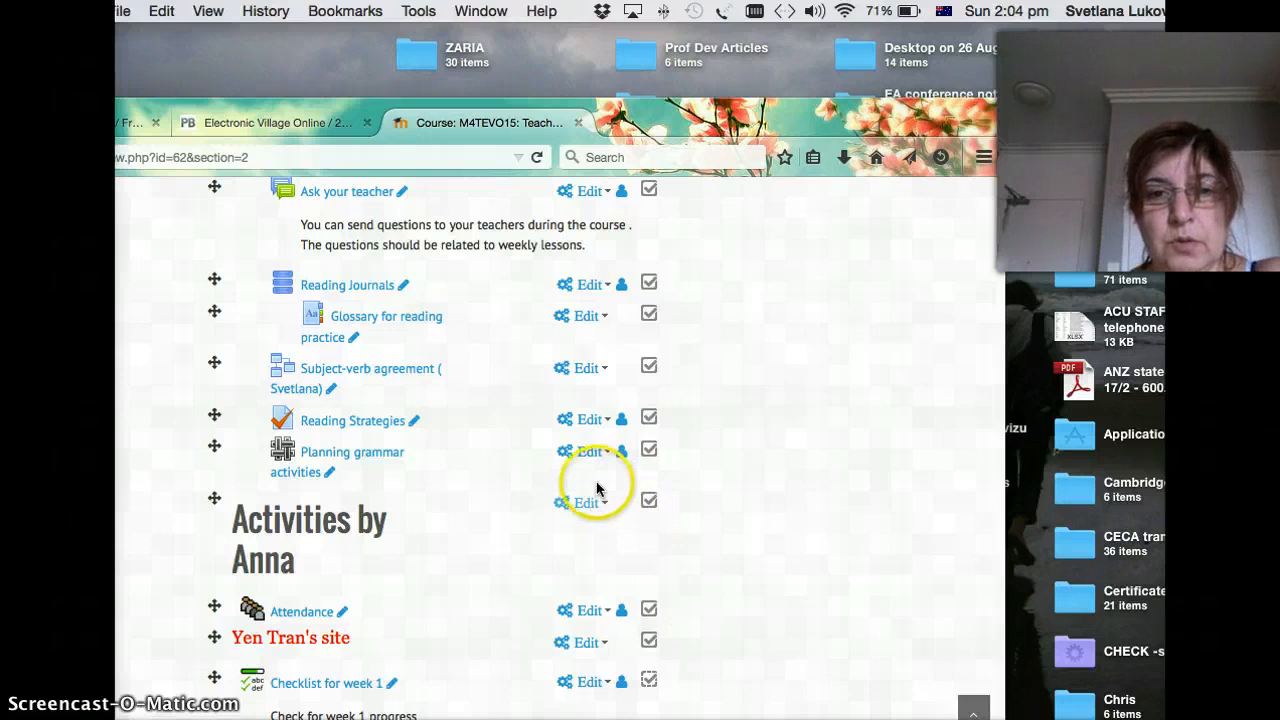
scroll(645, 512, "down", 4)
left_click(625, 566)
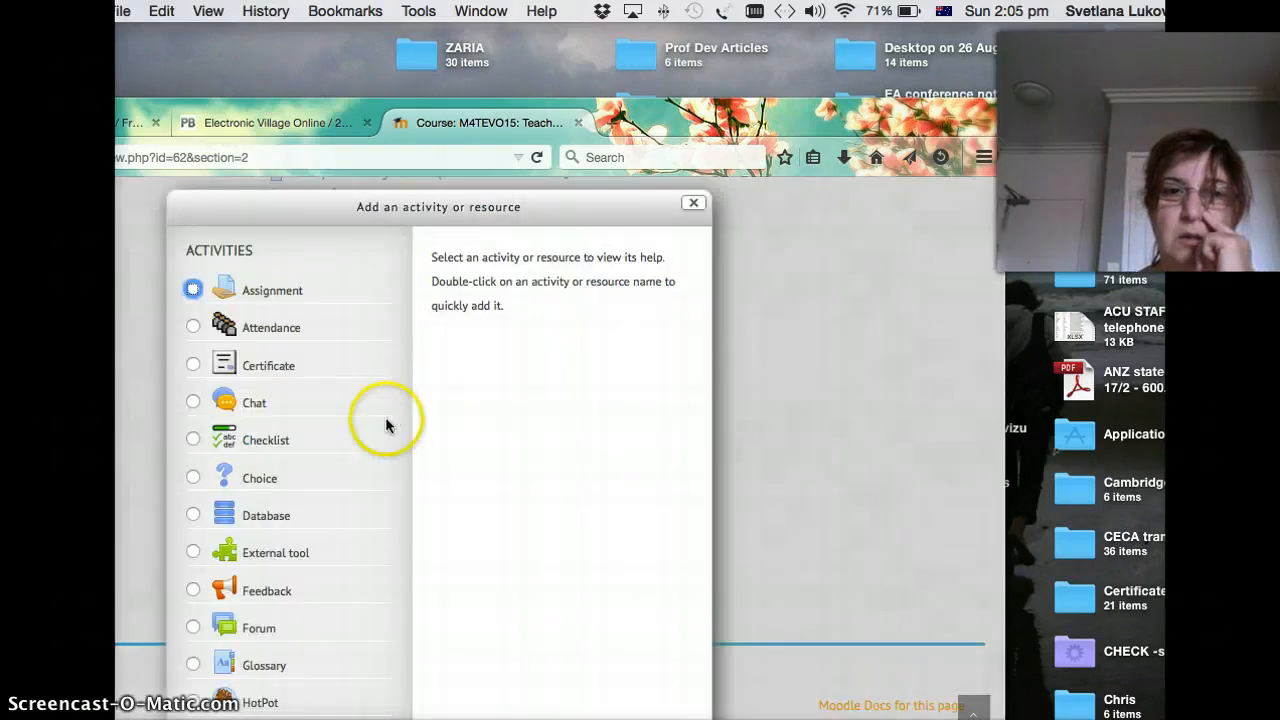
Select the Workshop activity type in the list of activities and read its description.
scroll(386, 423, "down", 10)
scroll(386, 425, "down", 1)
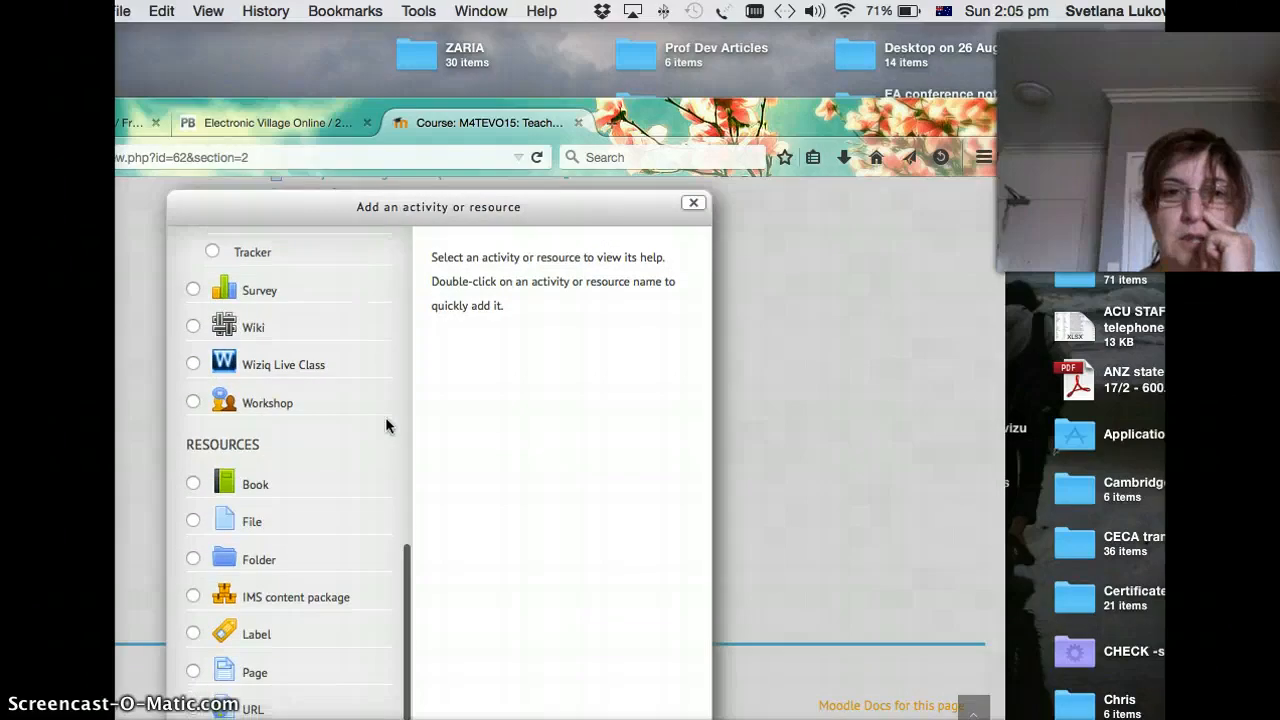
left_click(193, 403)
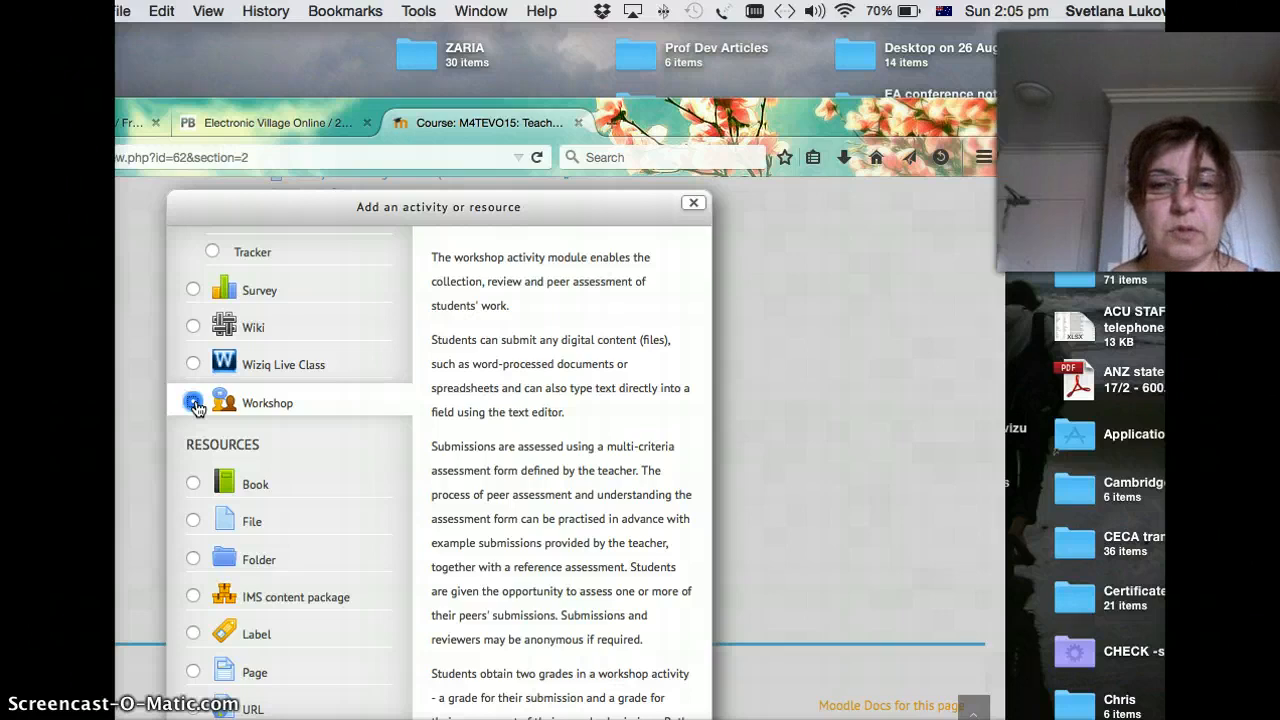
scroll(197, 408, "down", 1)
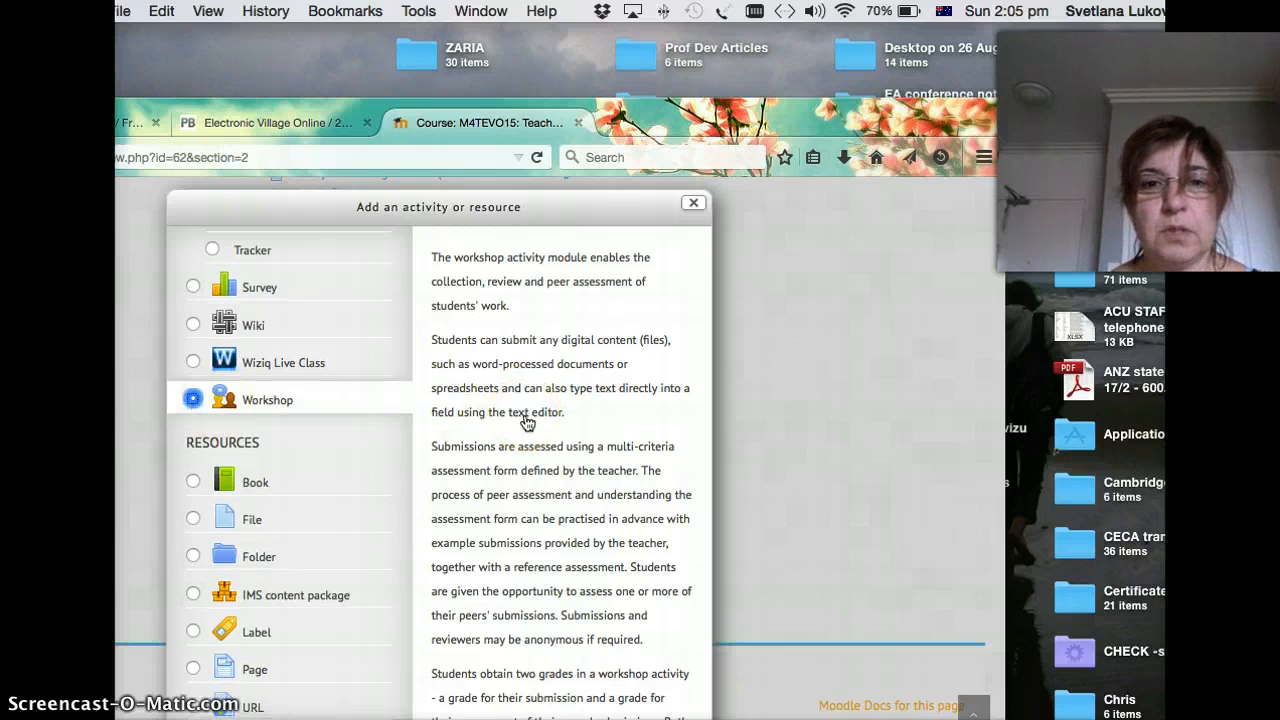
Read the rest of the Workshop description and add a Workshop activity to the section.
scroll(527, 422, "down", 3)
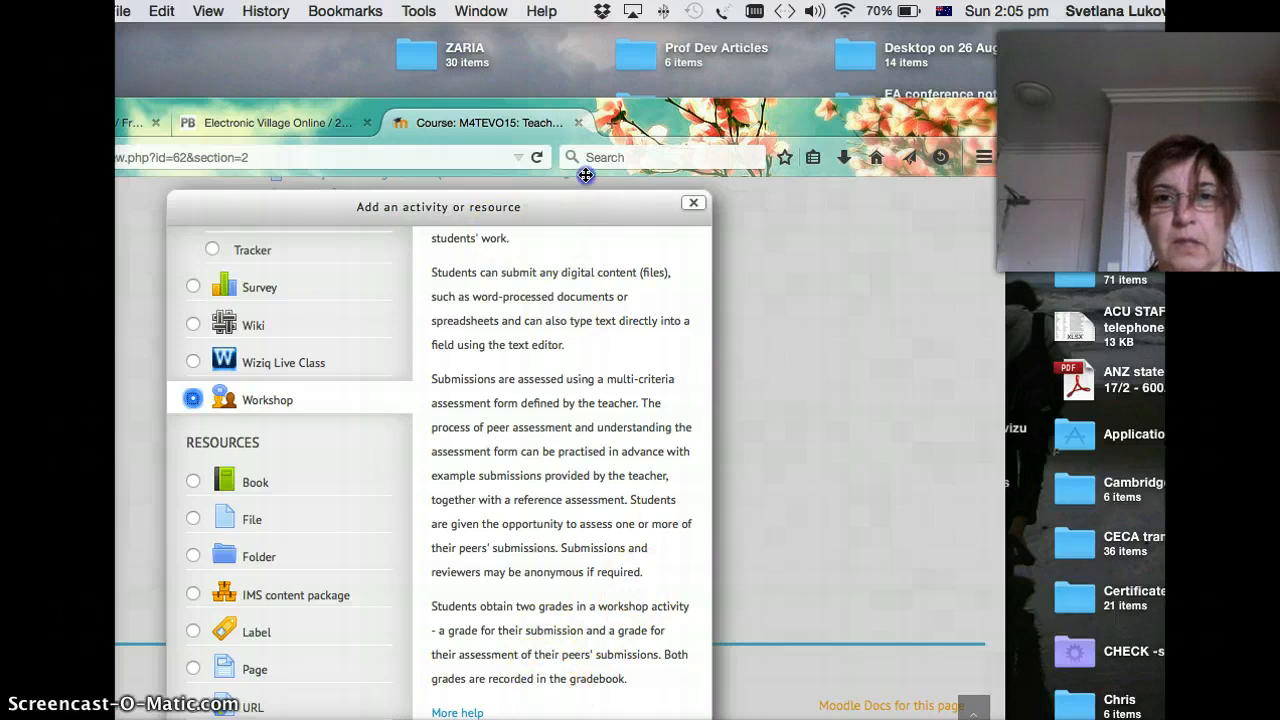
left_click_drag(585, 175, 581, 139)
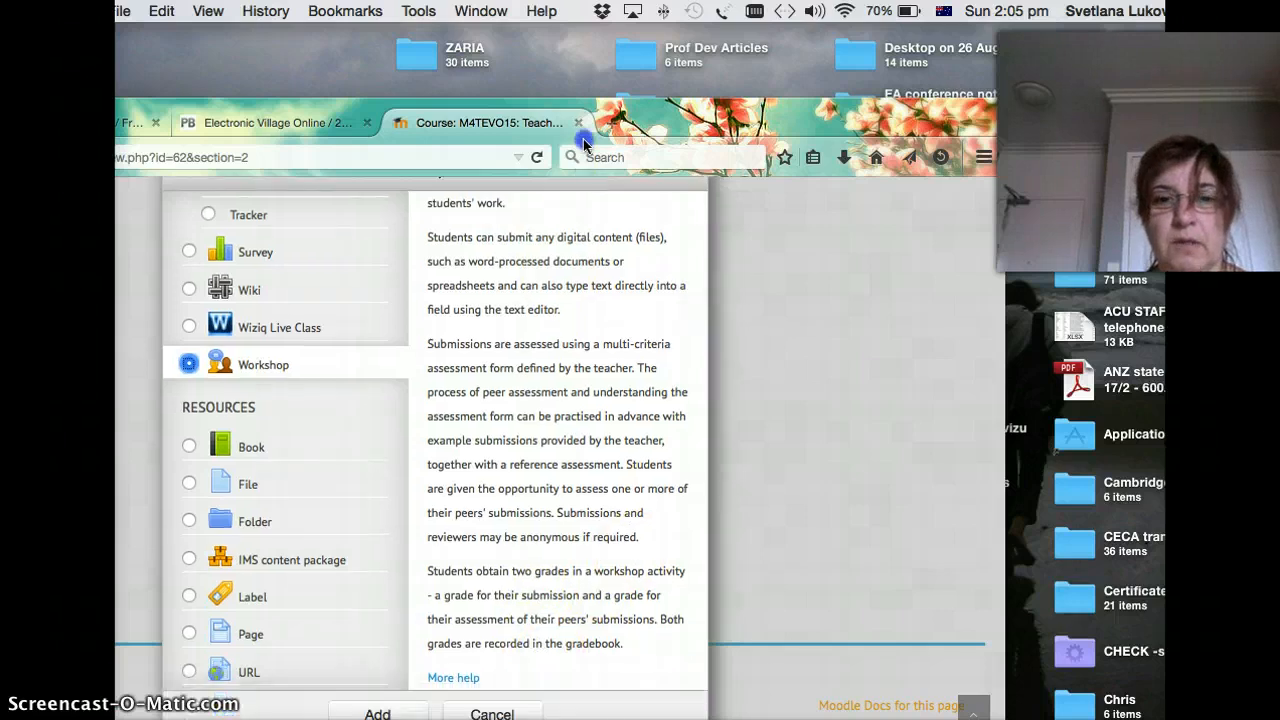
left_click(378, 712)
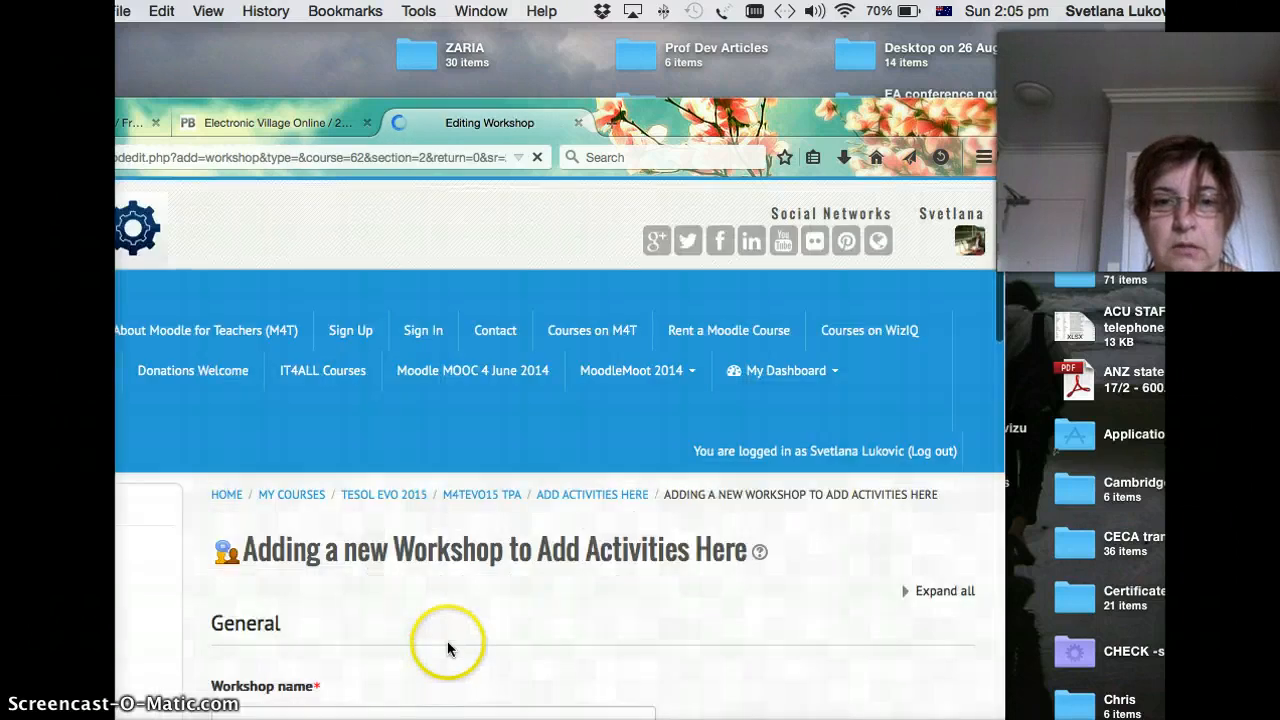
Name the new workshop "Delivering a presentation".
scroll(447, 649, "down", 3)
left_click(276, 546)
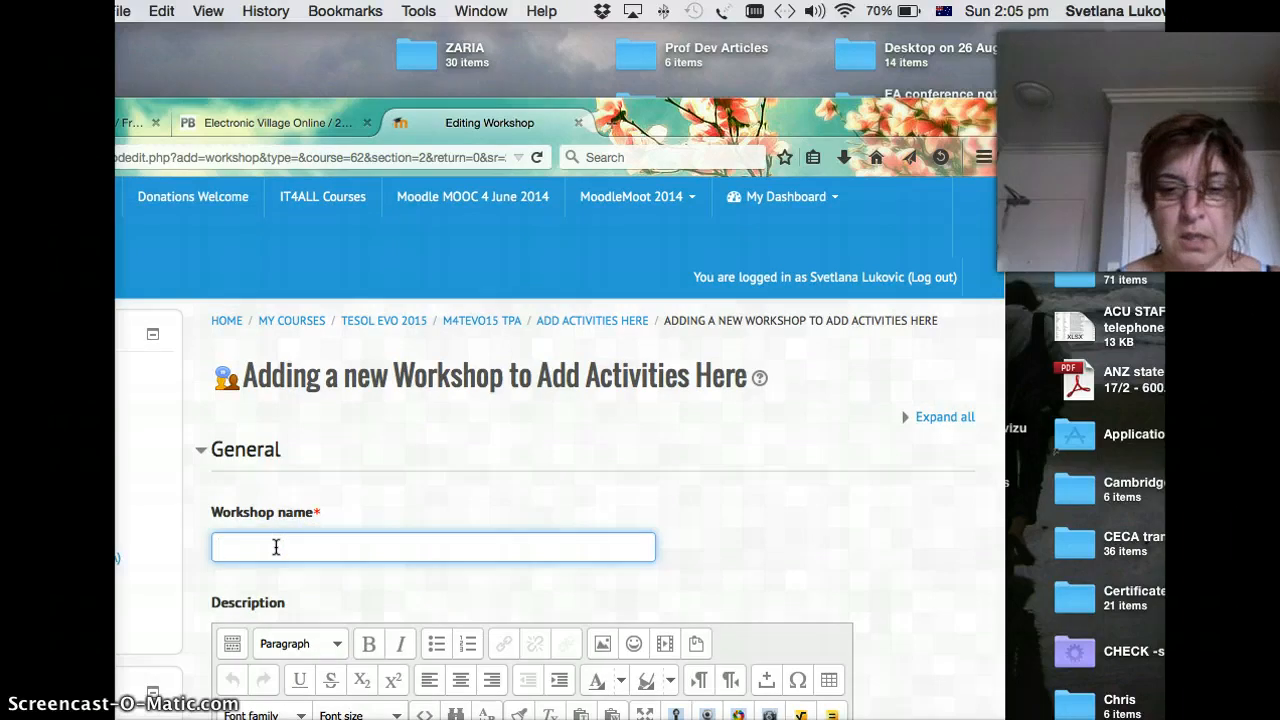
type("delivering")
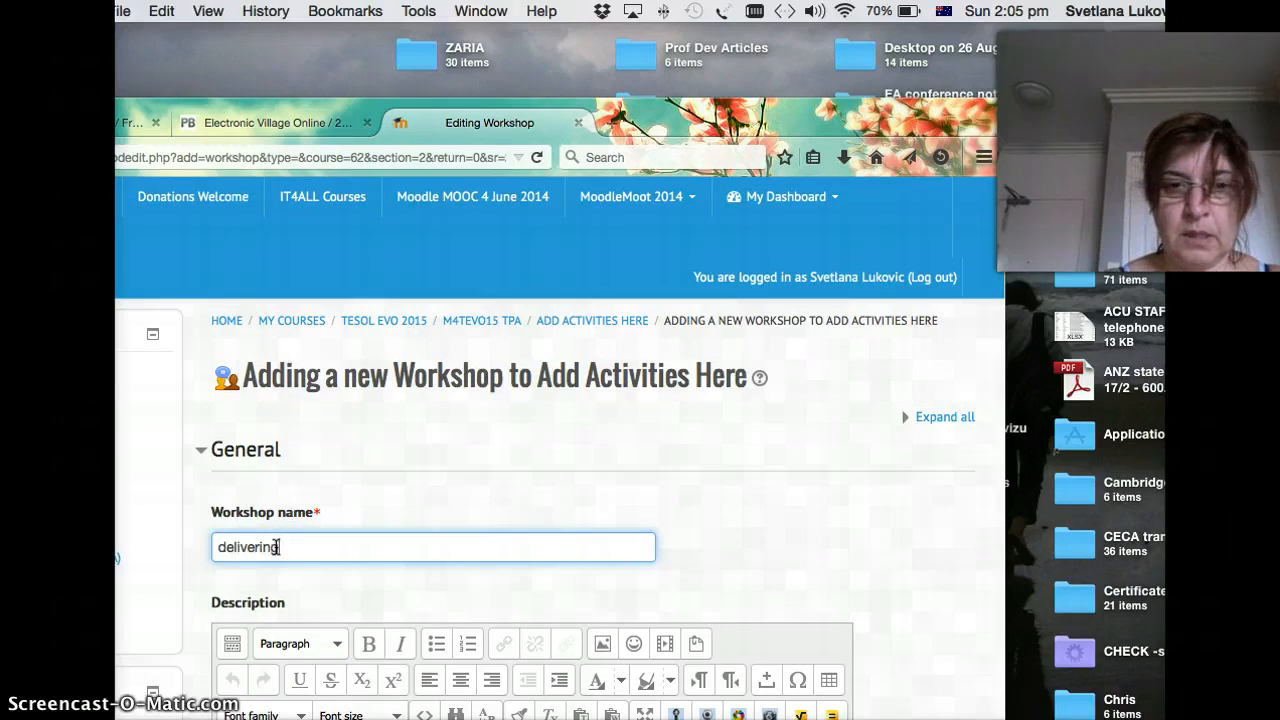
key("BackSpace")
key("BackSpace")
key("BackSpace")
key("BackSpace")
key("BackSpace")
key("BackSpace")
key("BackSpace")
key("BackSpace")
key("BackSpace")
key("BackSpace")
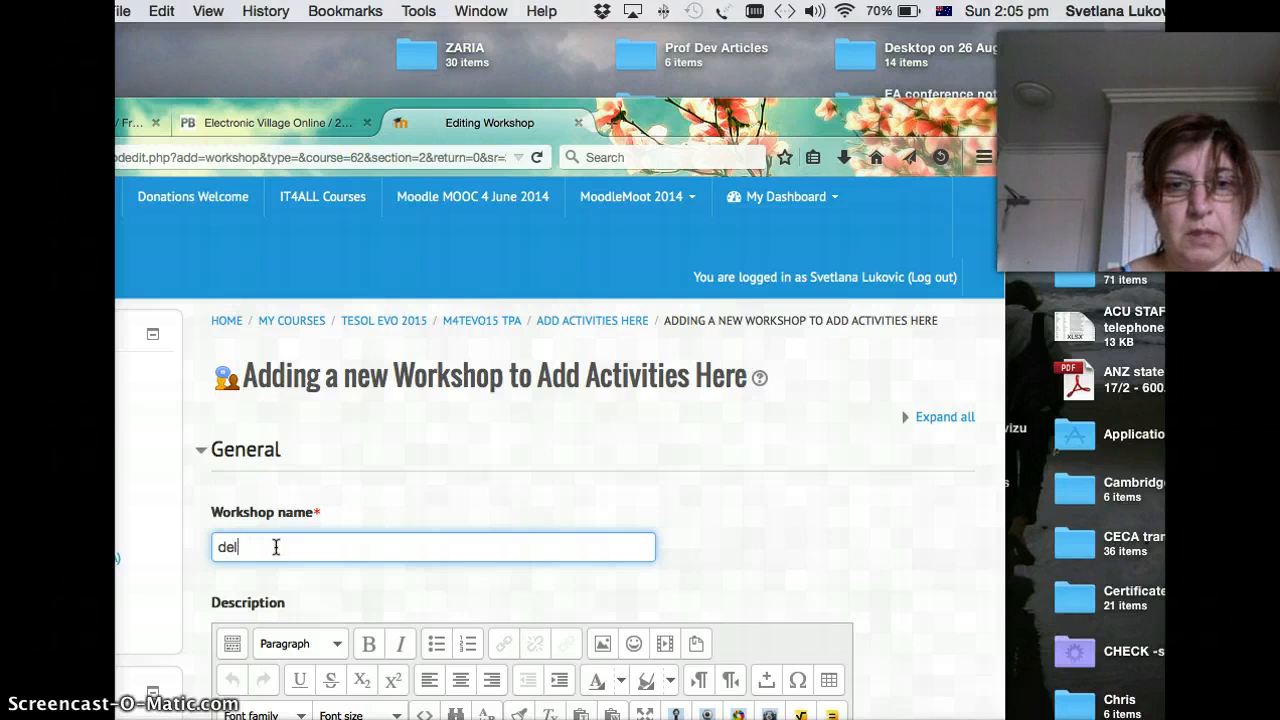
type("Deli")
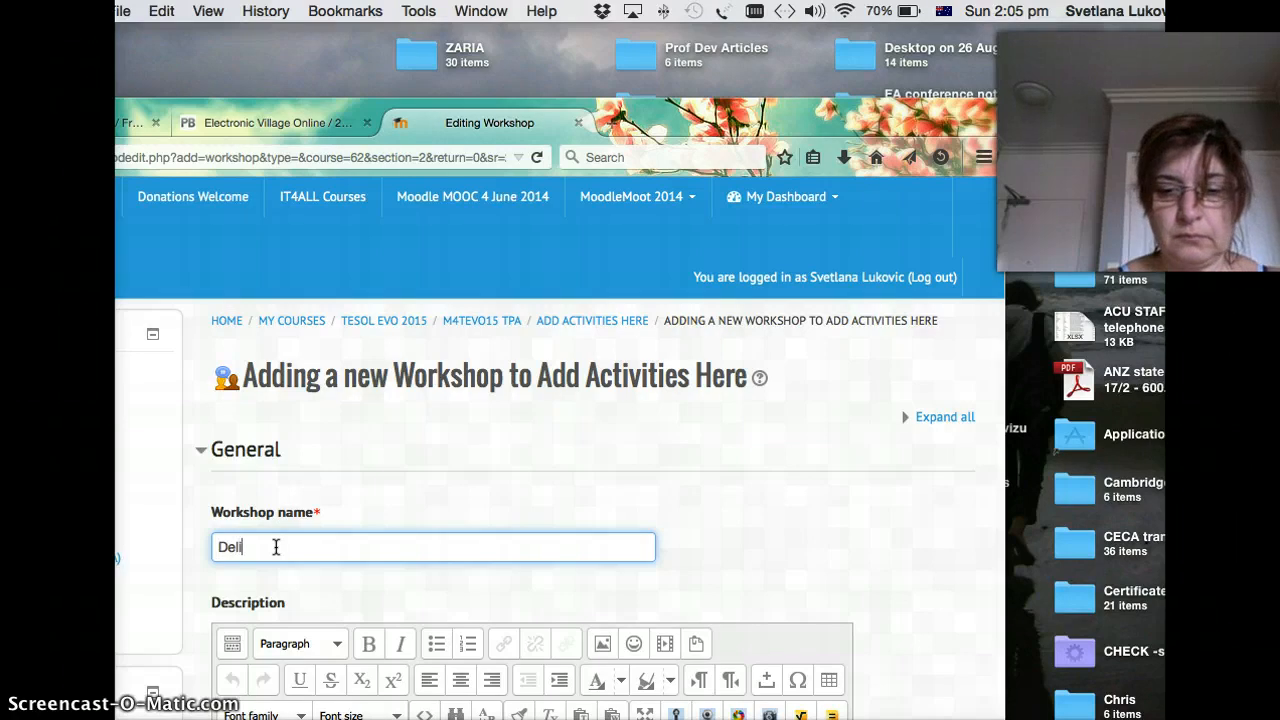
type("vering a p")
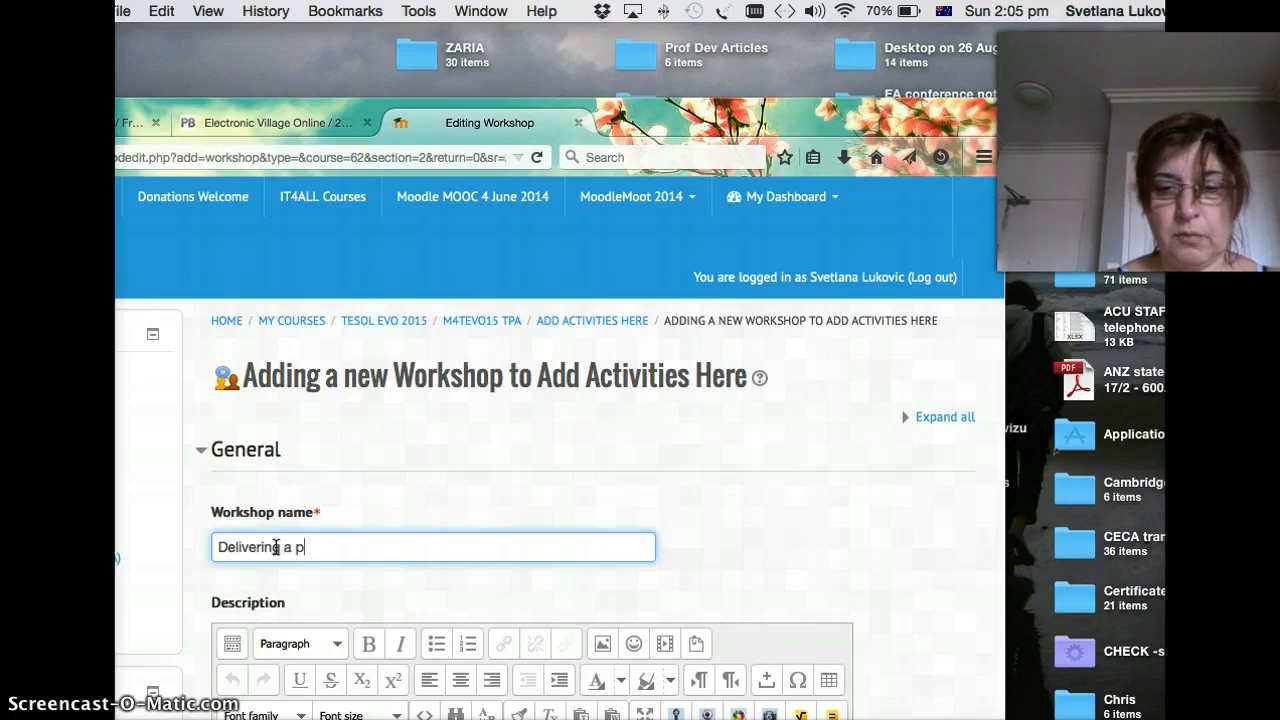
type("resentation")
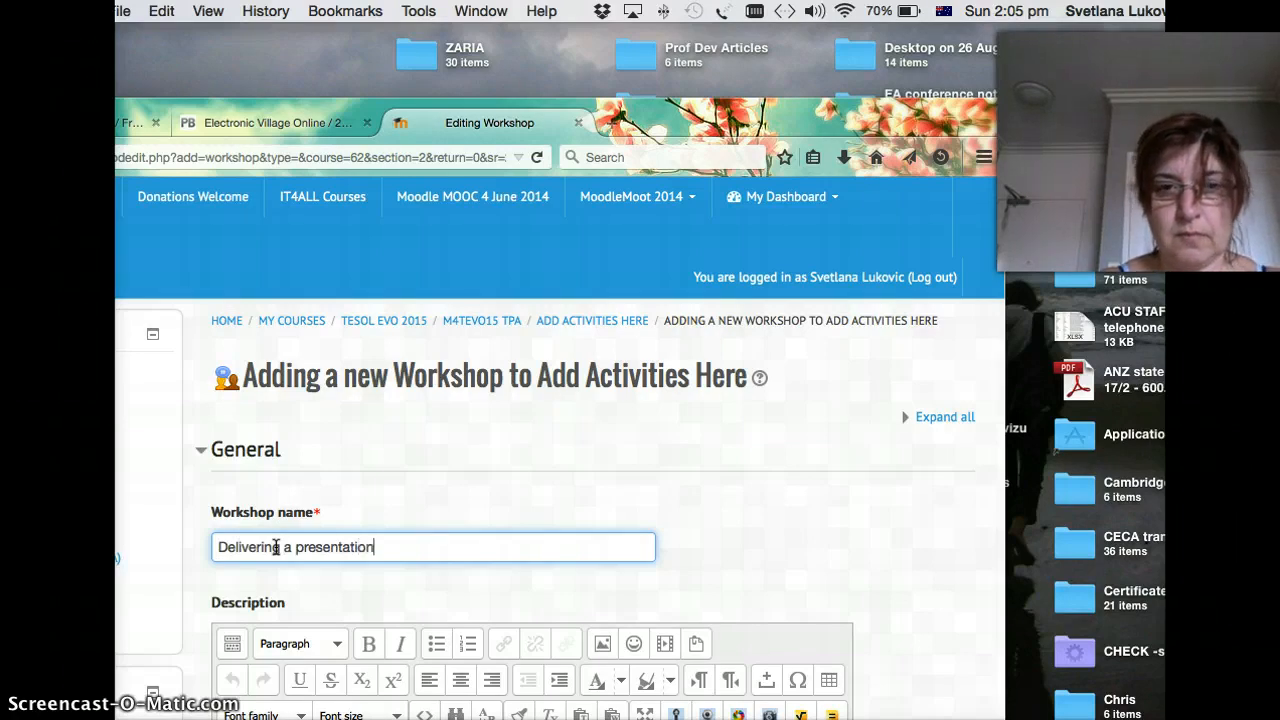
Collapse the editor toolbar and enter the description "Instructions for students how to prepare this task and what criteria their teachers would use to mark their work.".
scroll(300, 555, "down", 5)
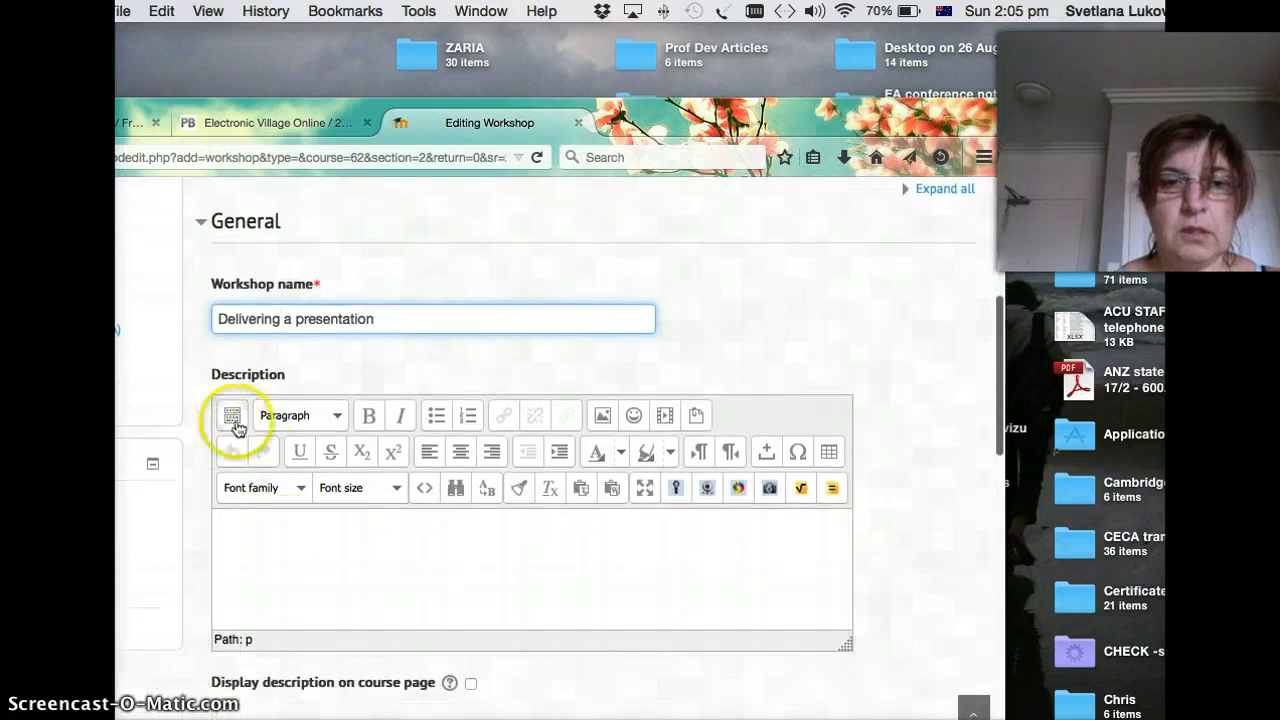
left_click(233, 420)
left_click(294, 478)
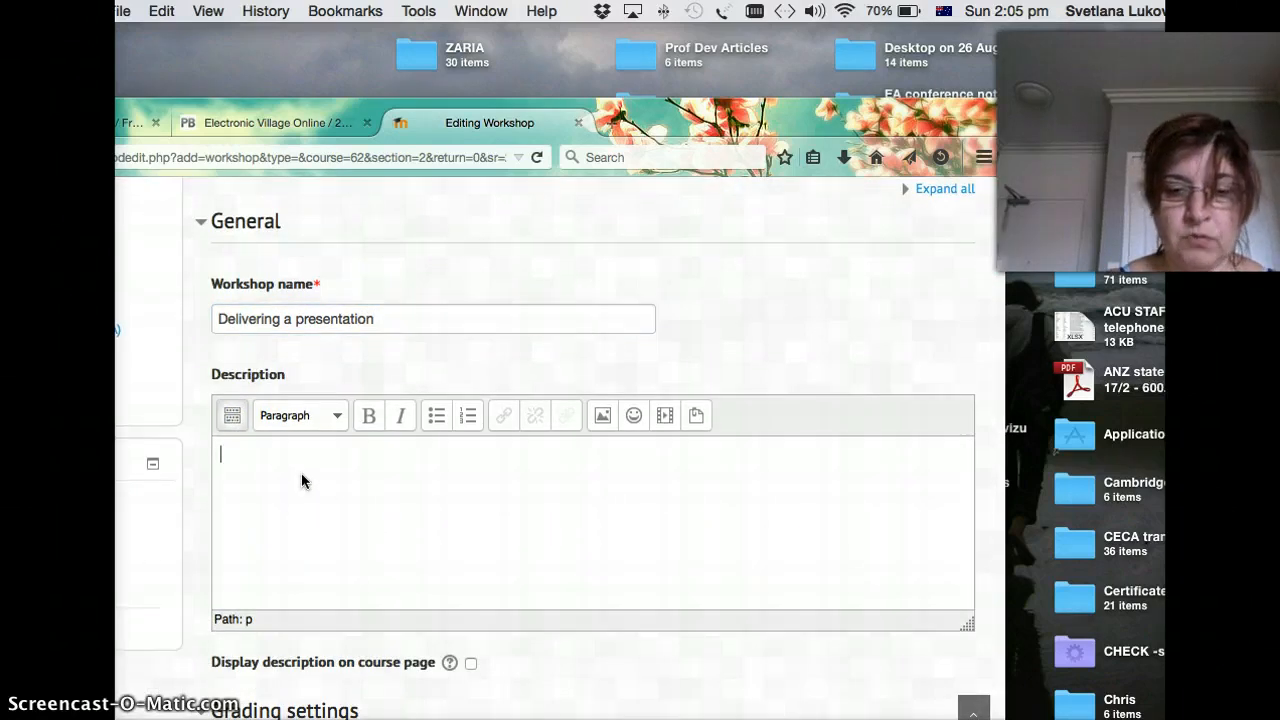
type("Instructions")
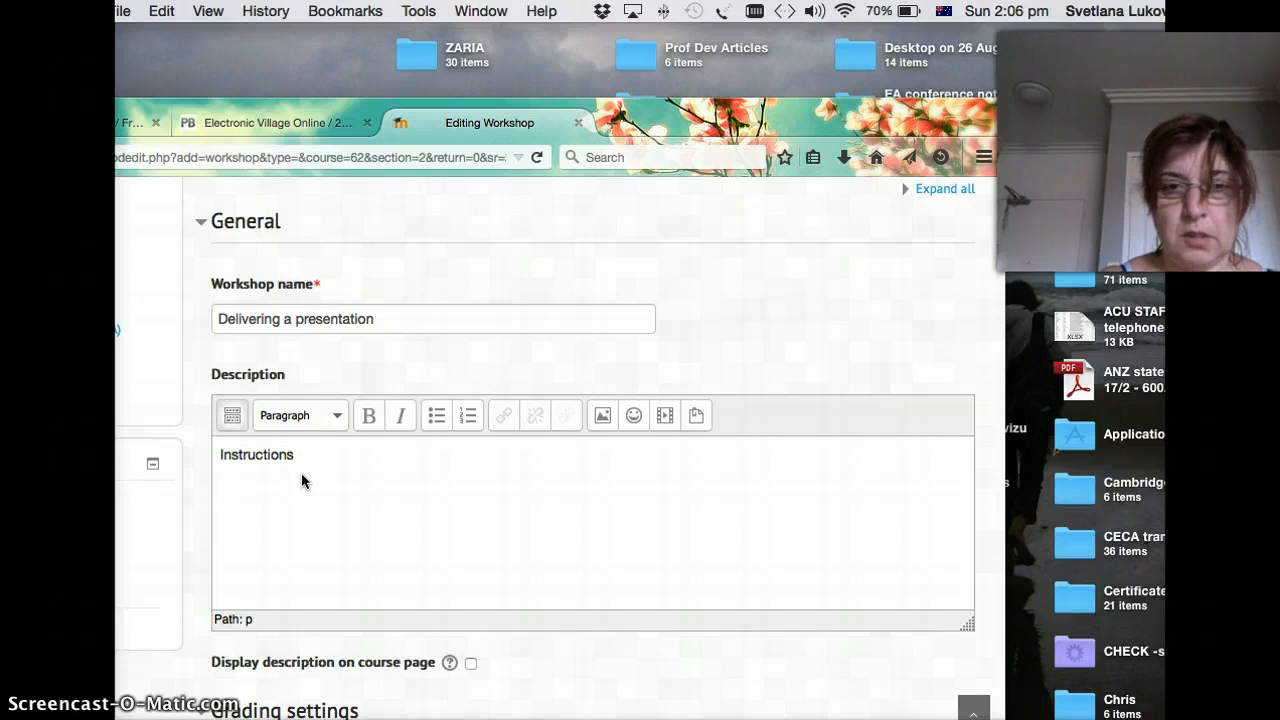
type(" for studen")
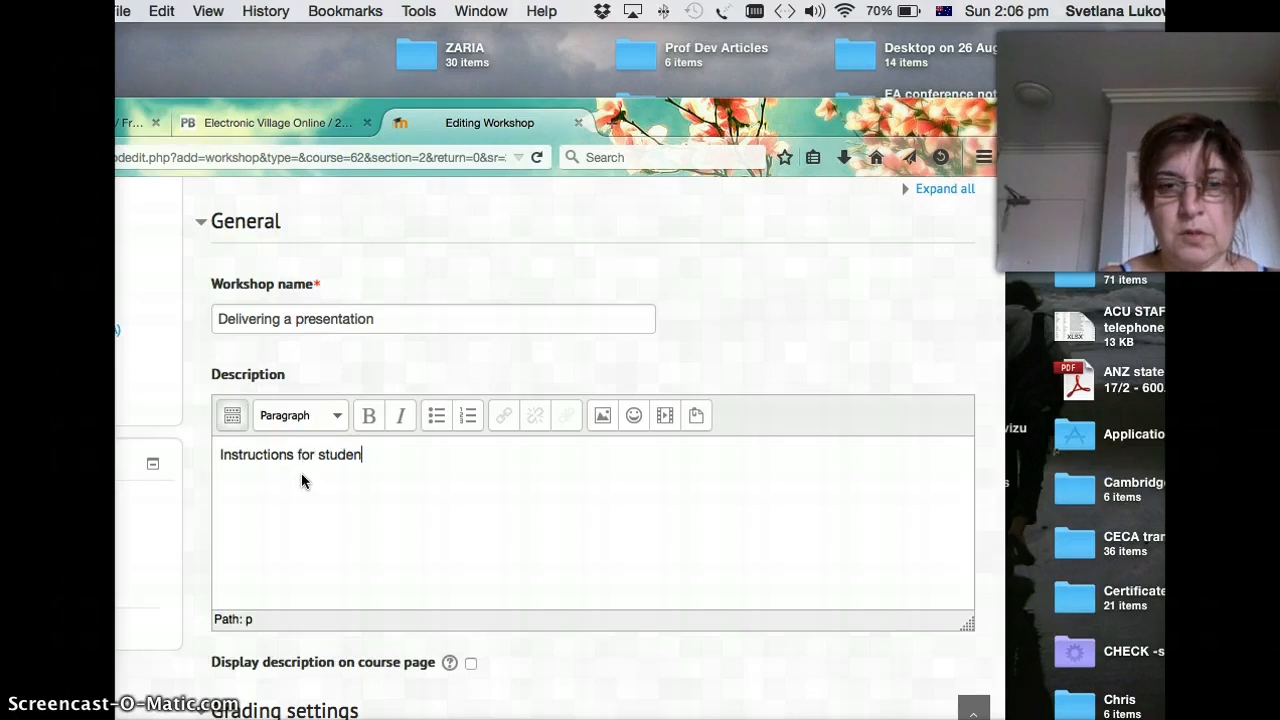
type("ts how ")
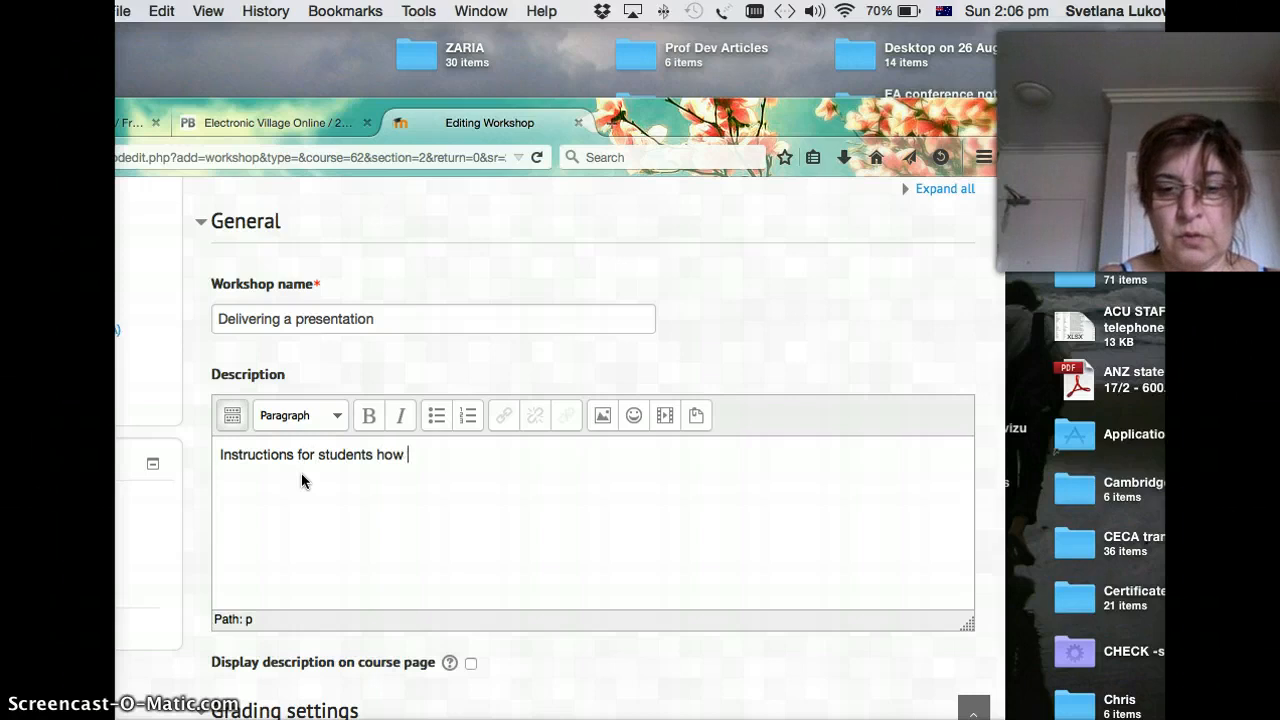
type("to prepare this")
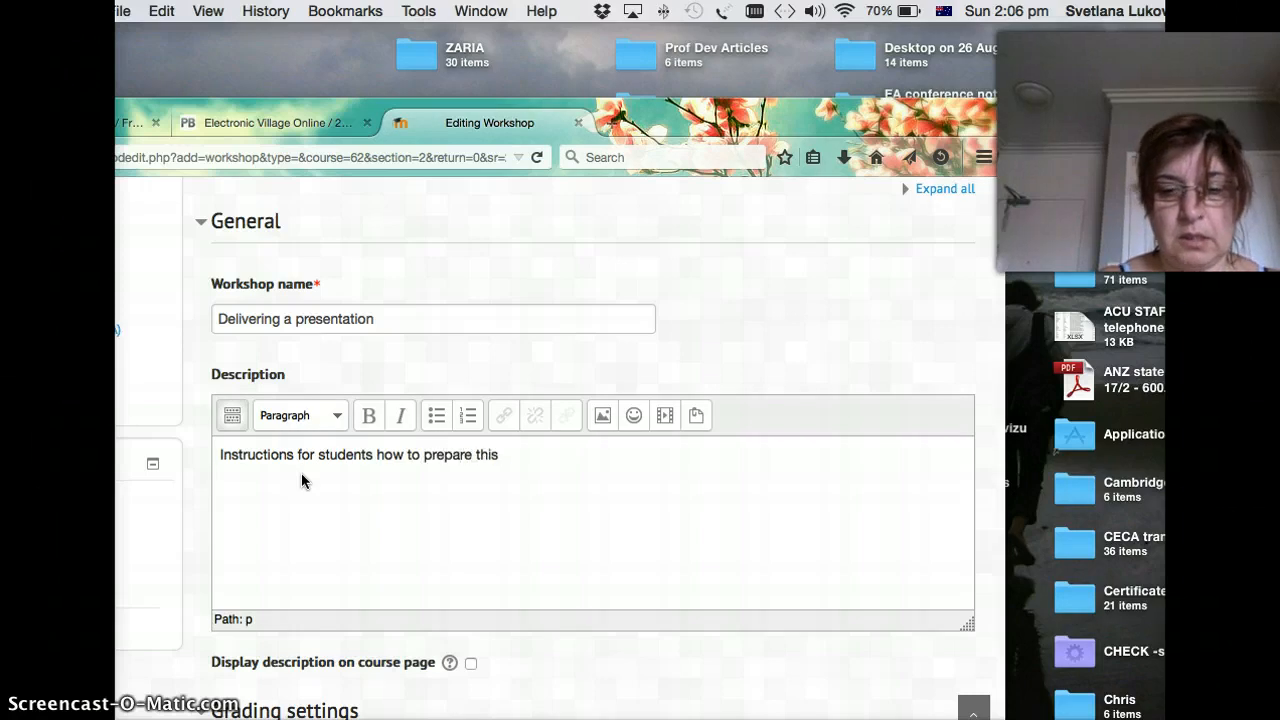
type(" task and ")
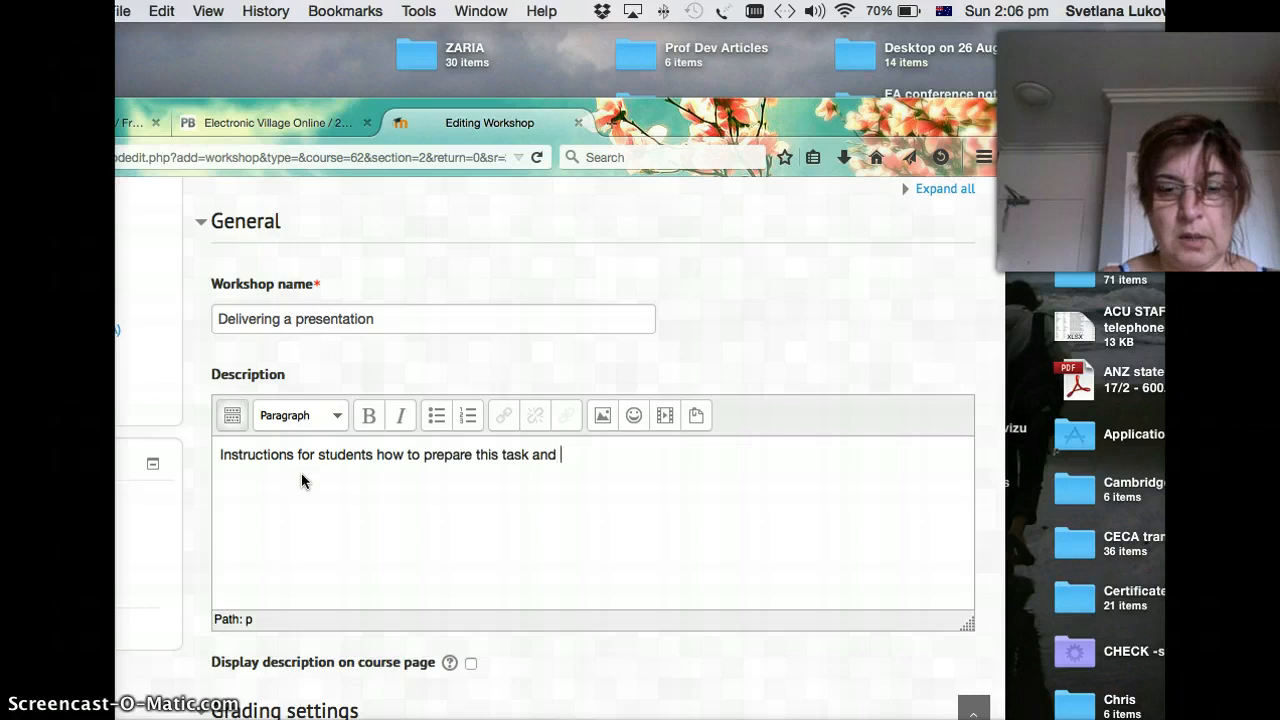
type("what crit")
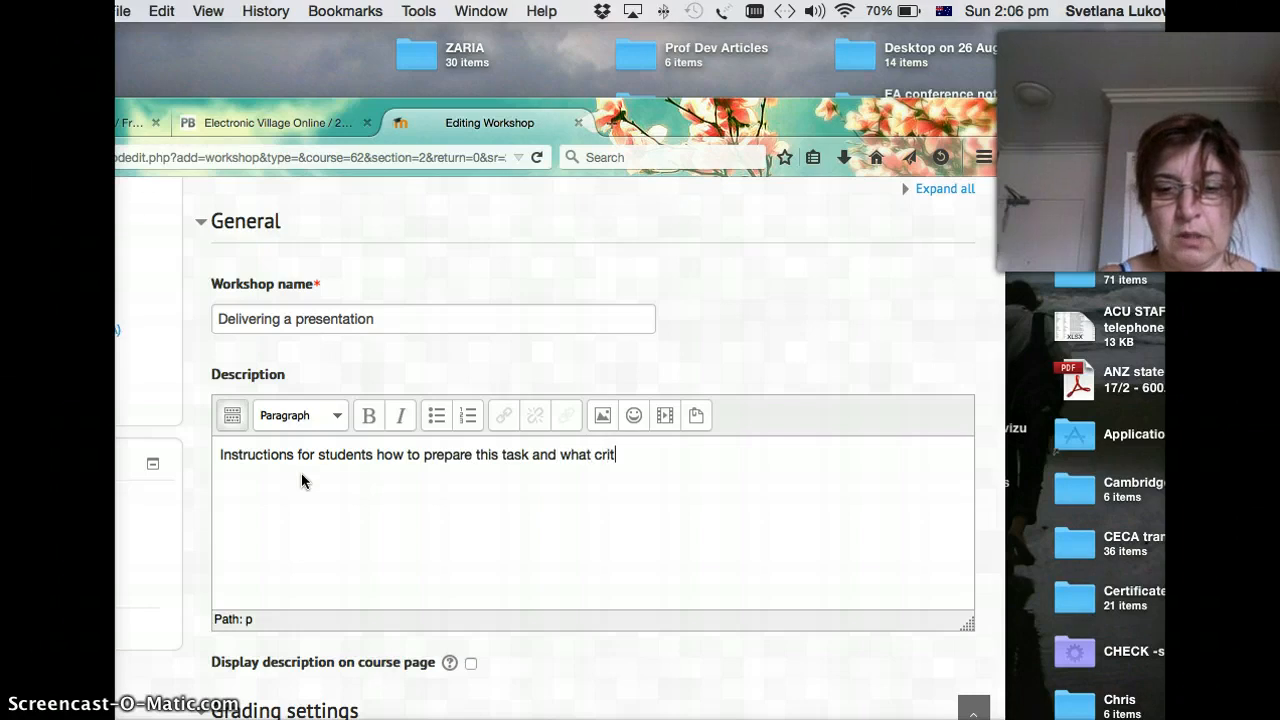
type("eria")
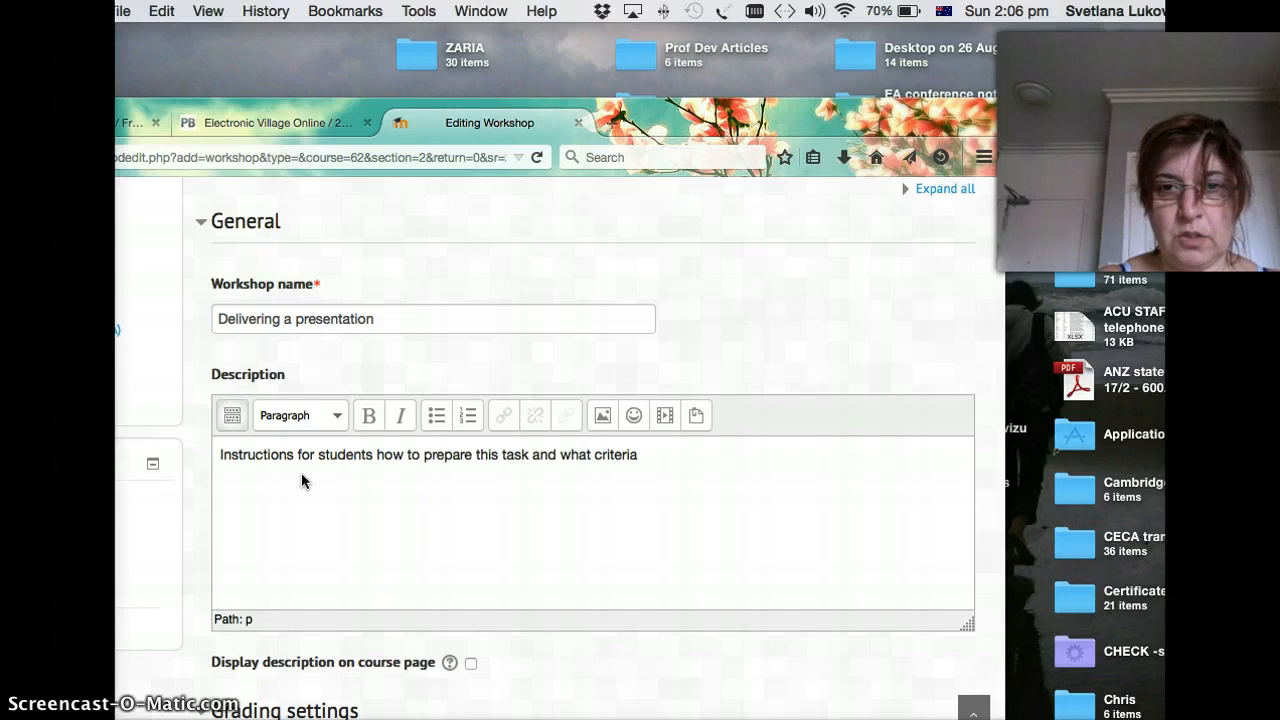
type(" their te")
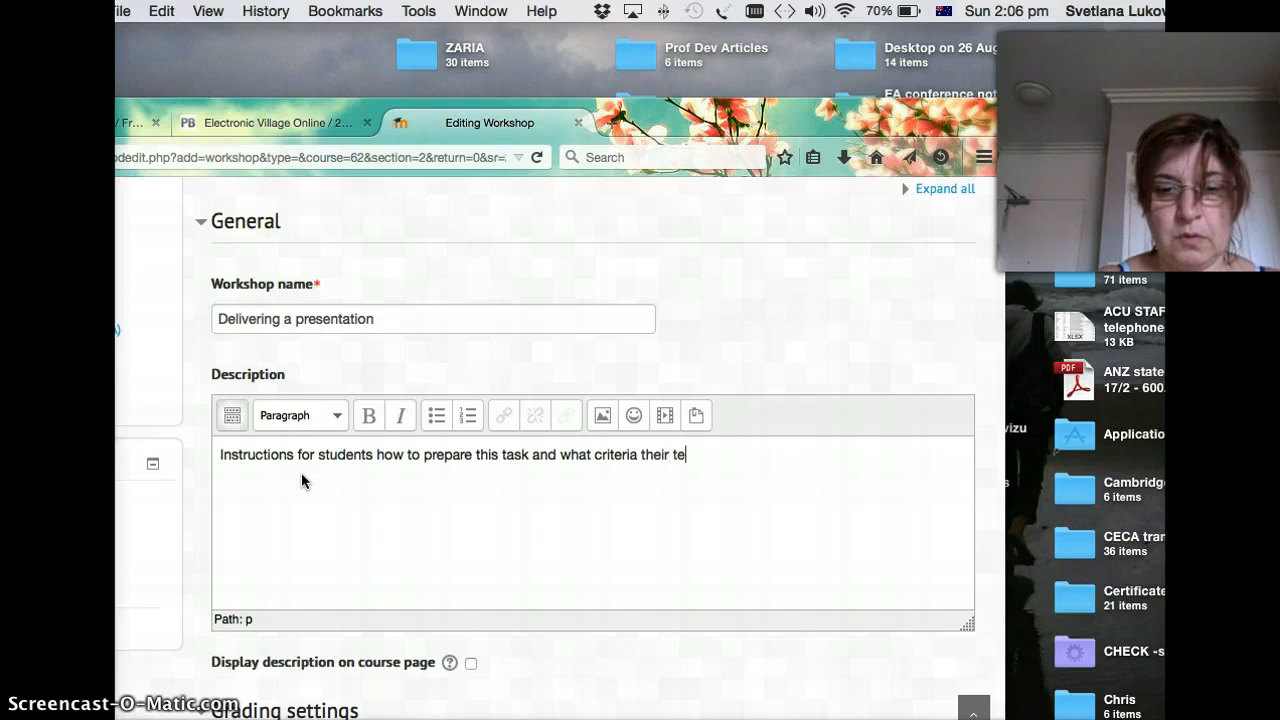
type("achers would use")
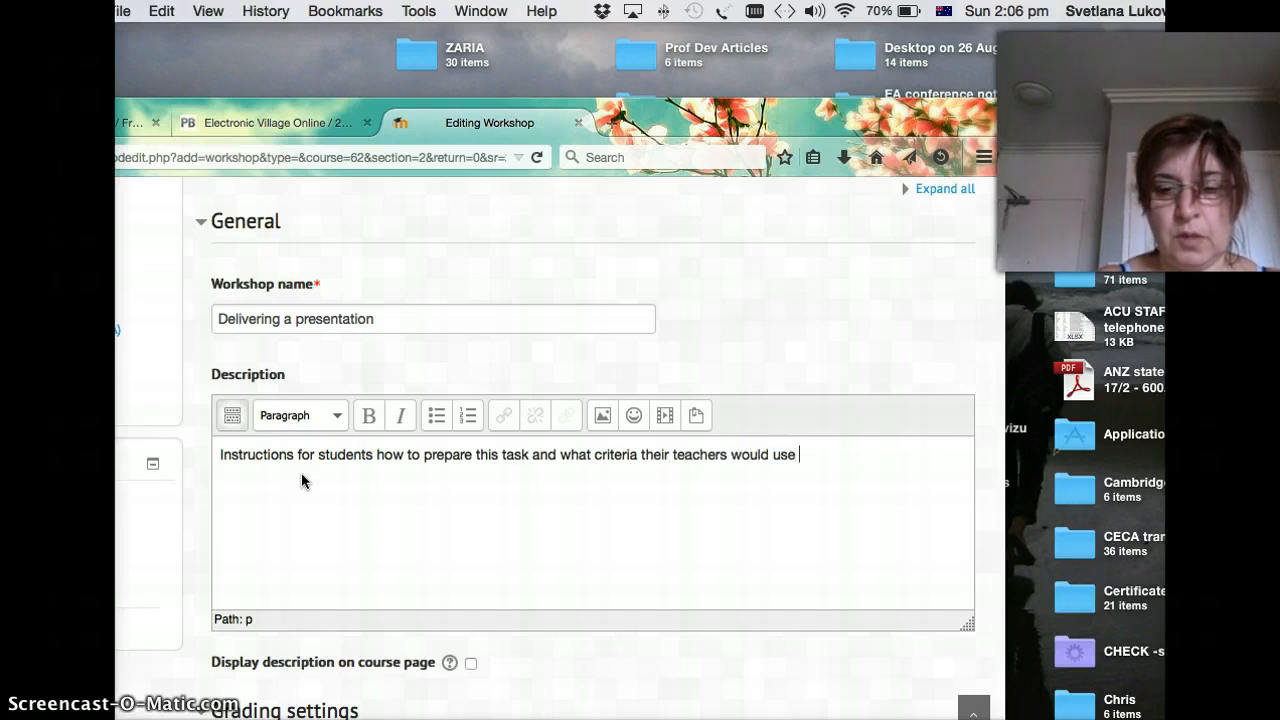
type(" to mark the")
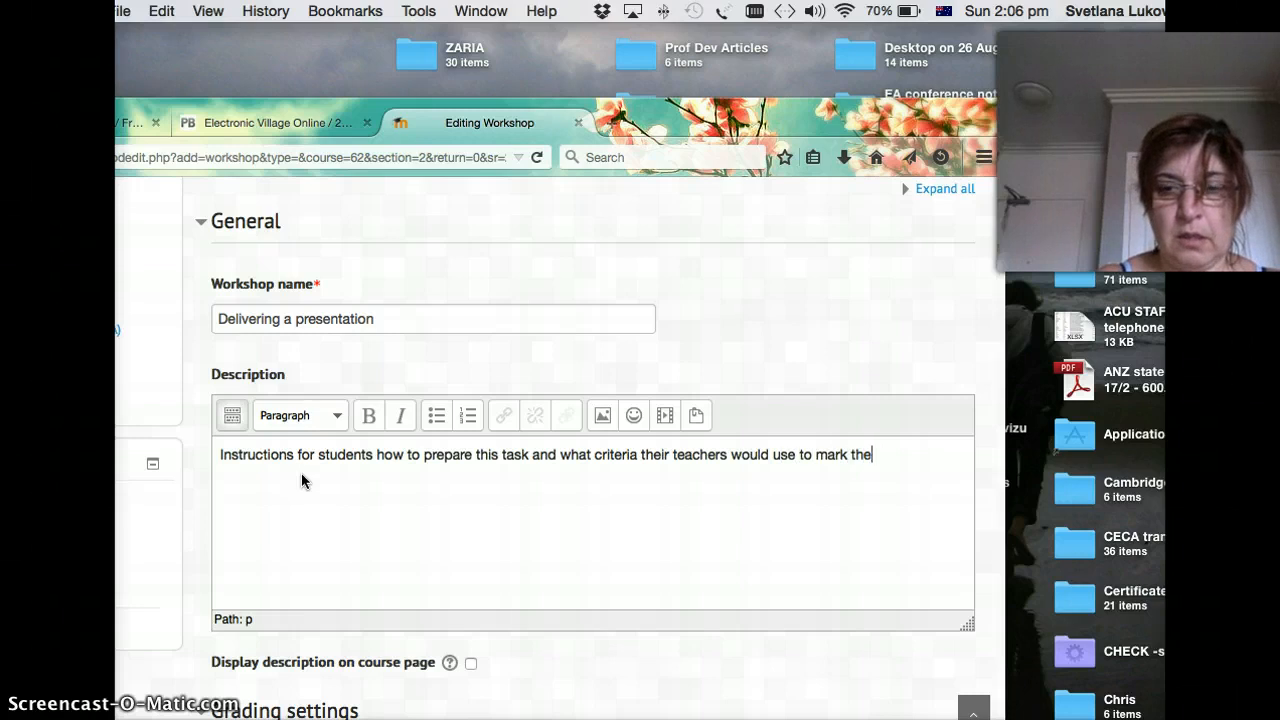
type("ir work.")
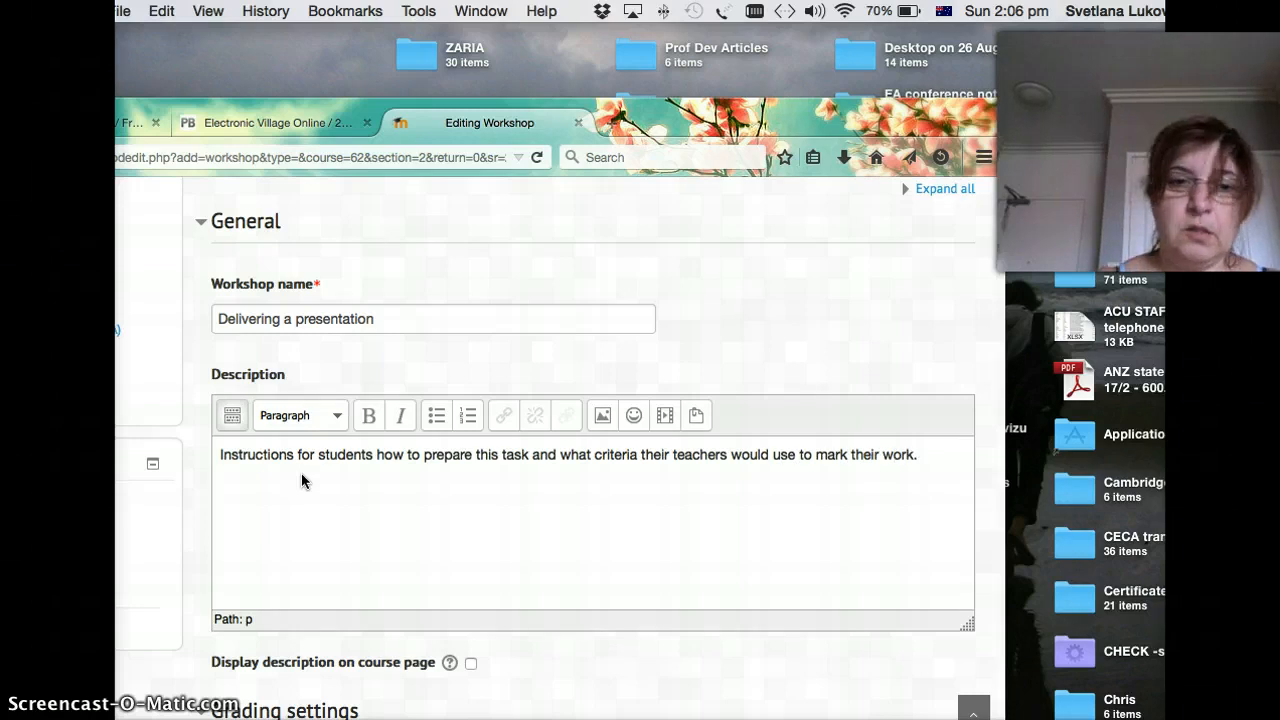
Have the workshop description displayed on the course page and look over the grading settings.
scroll(301, 481, "down", 4)
left_click(470, 477)
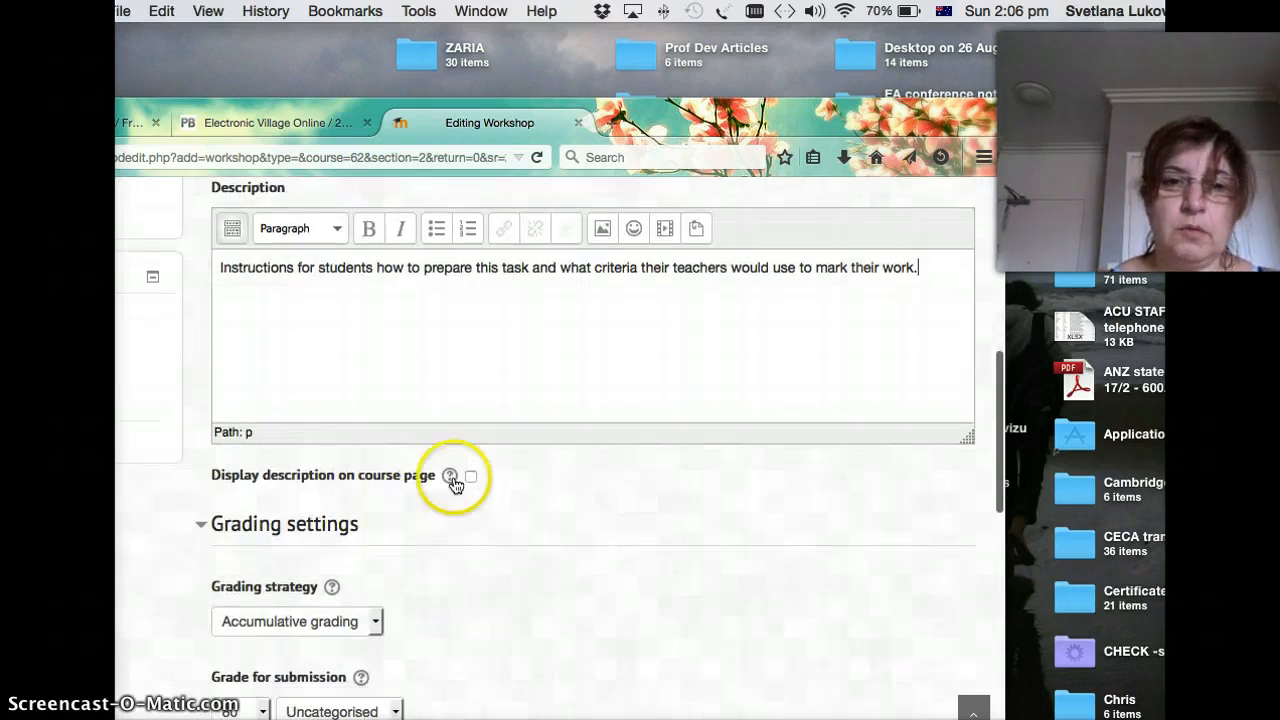
scroll(486, 571, "down", 4)
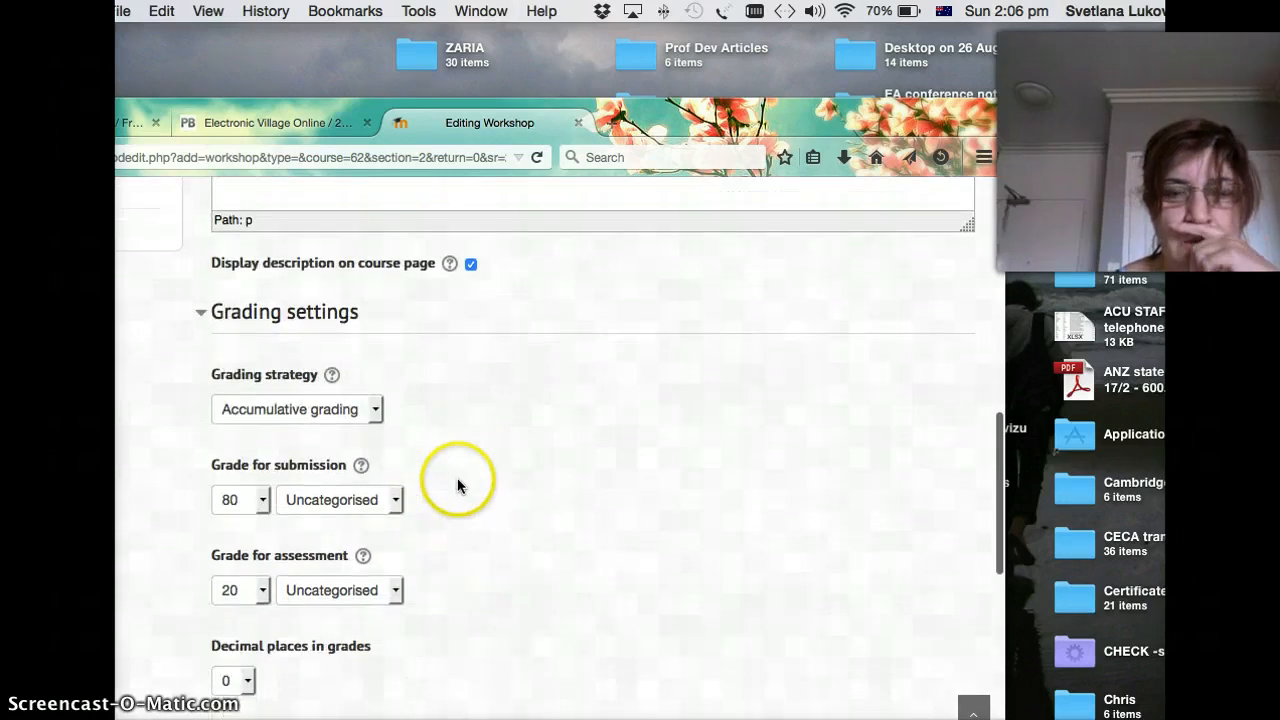
scroll(468, 495, "down", 8)
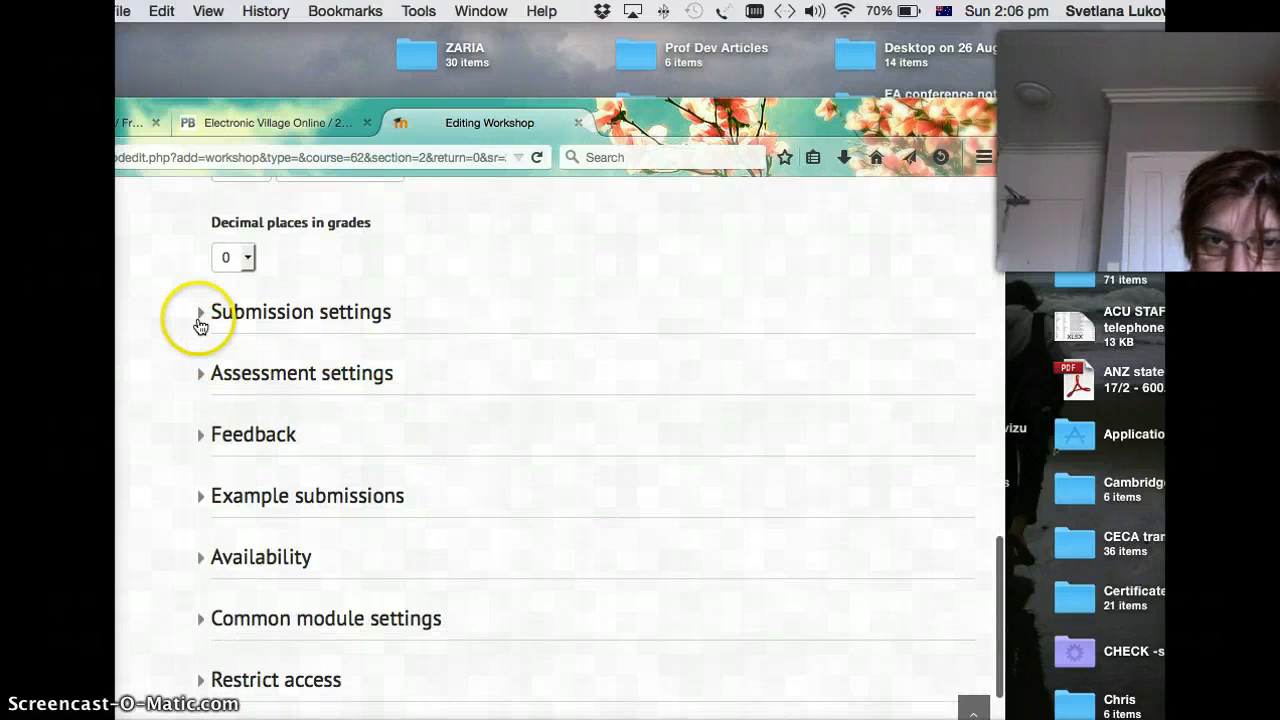
Expand the submission settings and enter "Due date 1 Feb" as the instructions for submission.
left_click(199, 318)
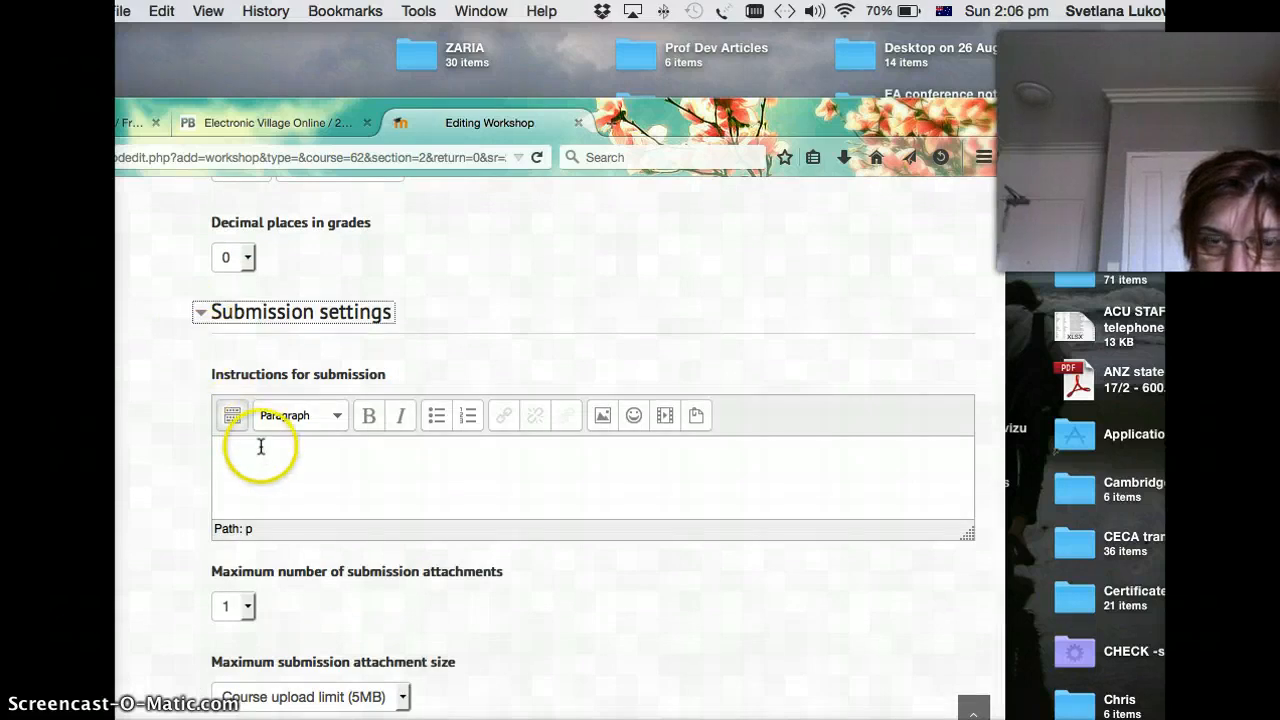
left_click(261, 447)
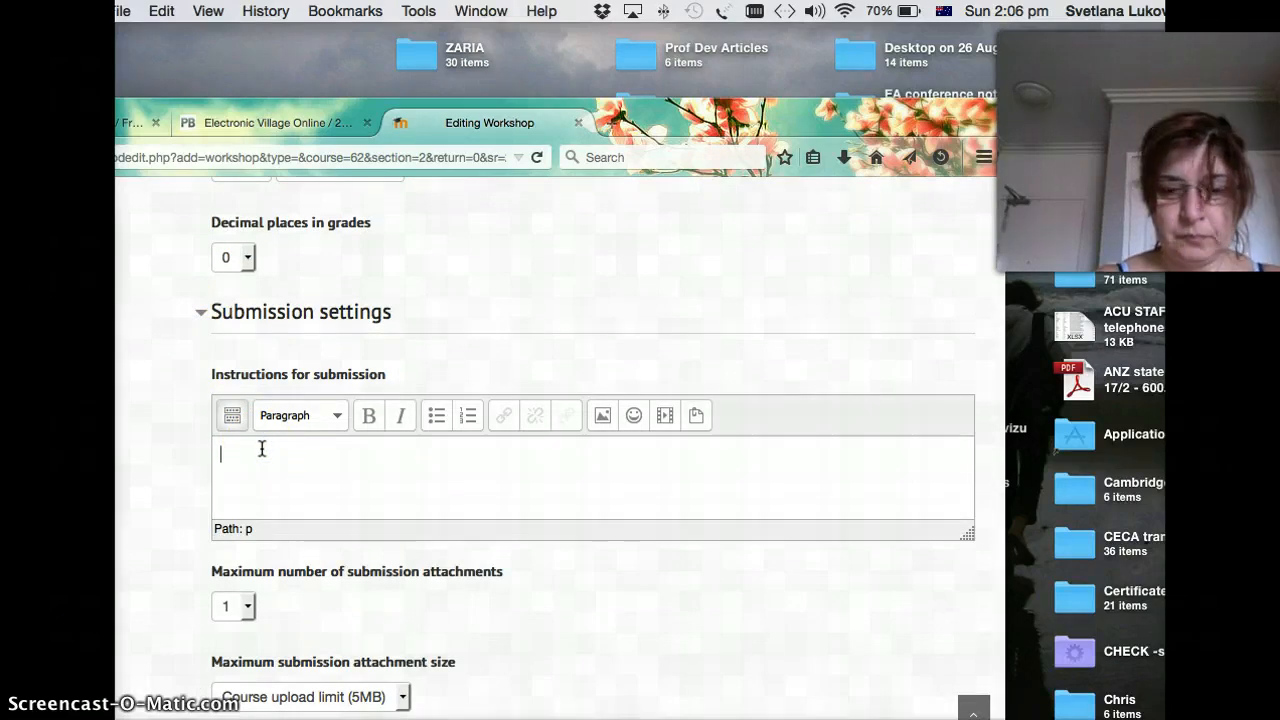
type("Due date ")
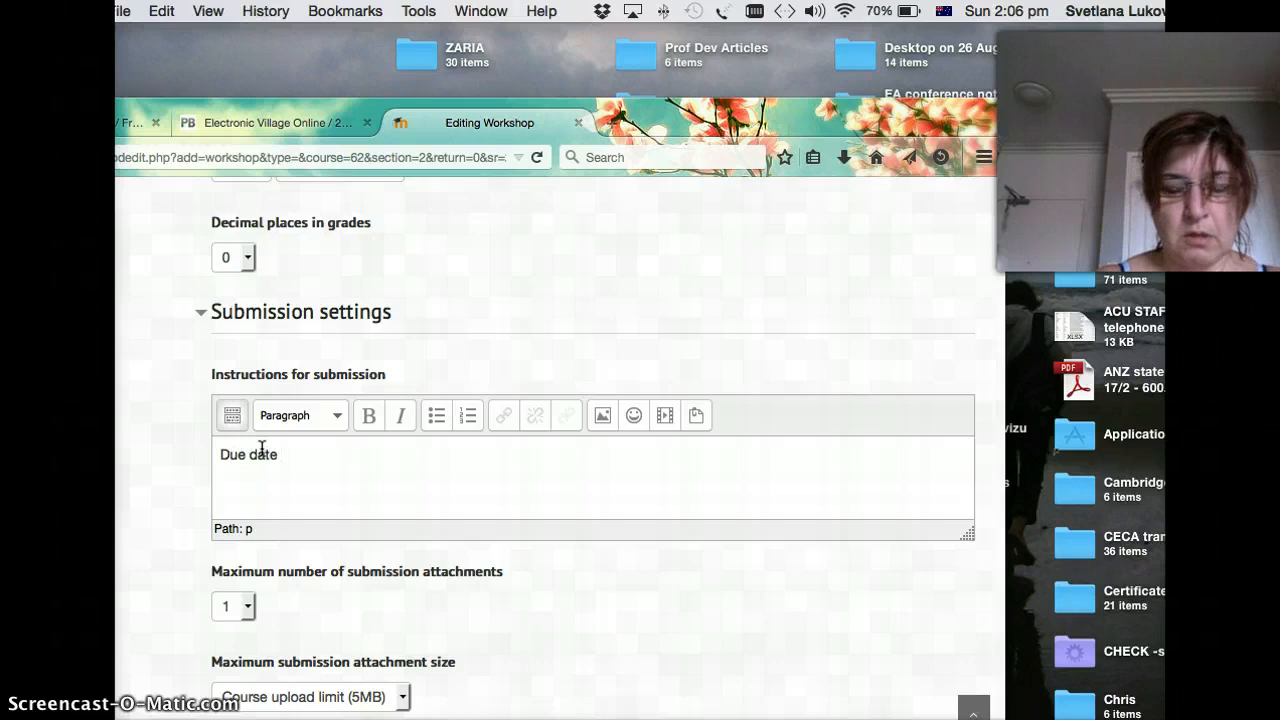
type("1 ")
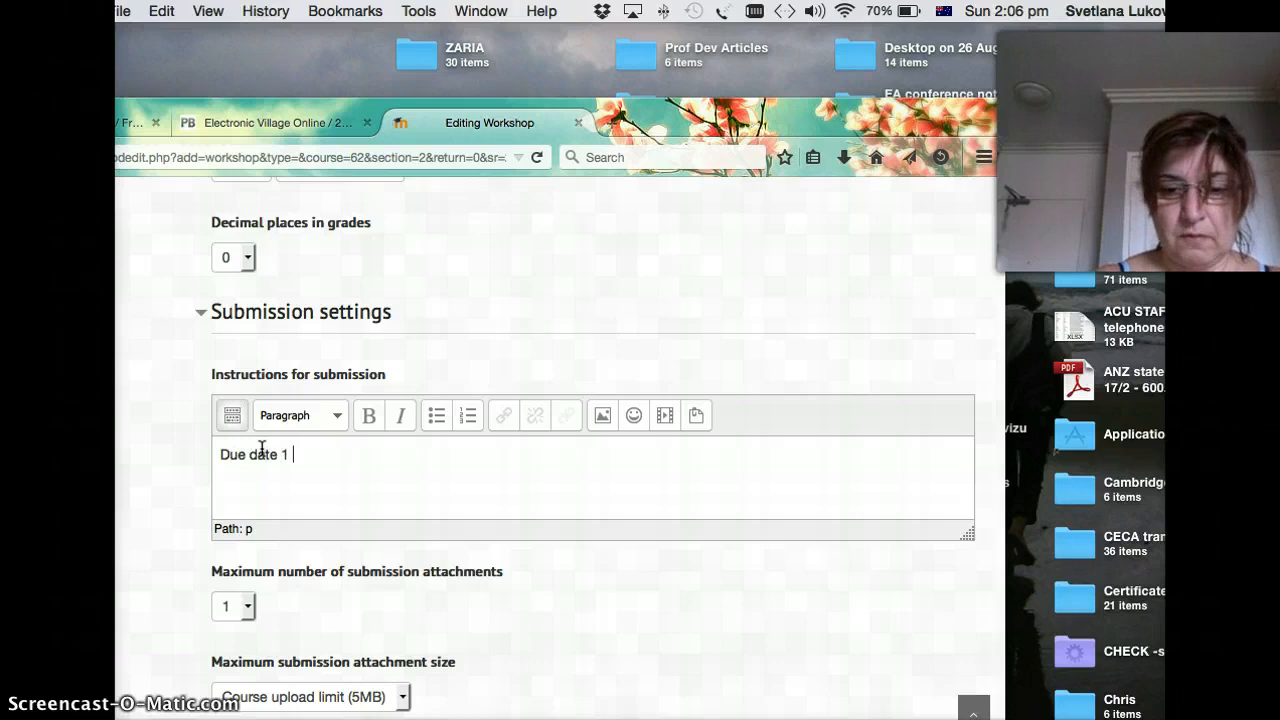
type("feb")
key("BackSpace")
key("BackSpace")
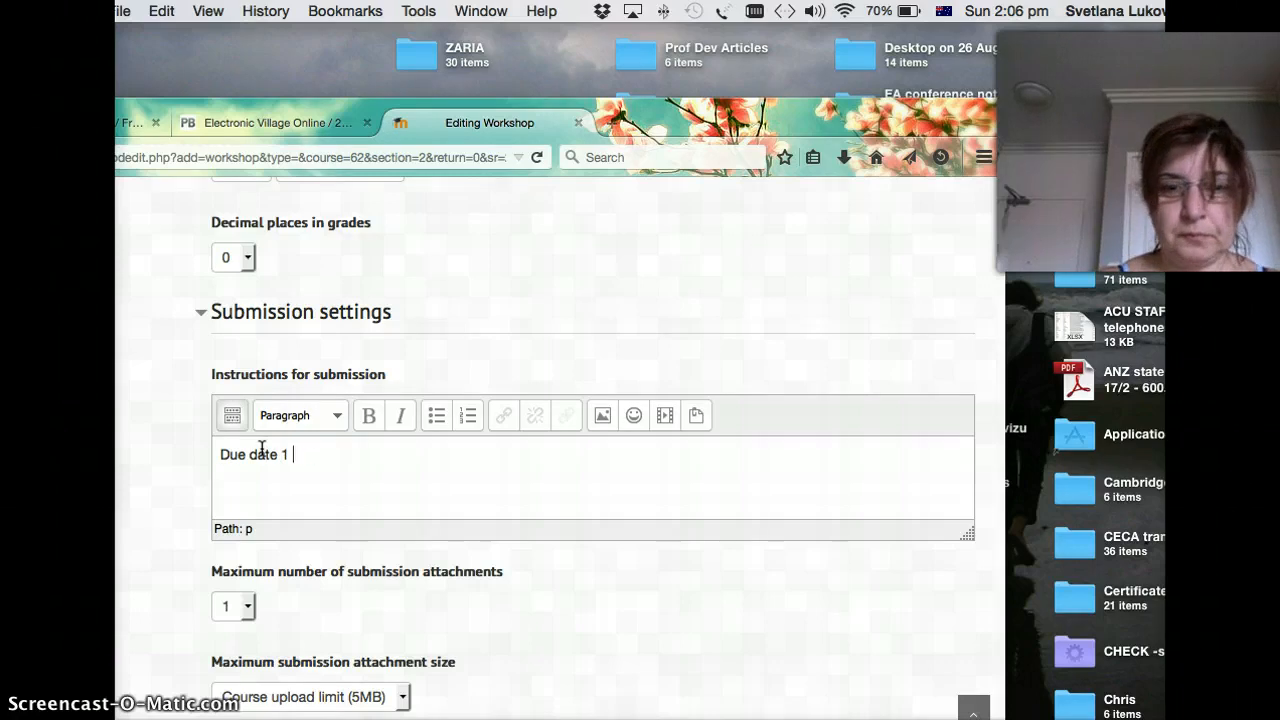
Set the maximum number of submission attachments to 2.
scroll(261, 450, "down", 5)
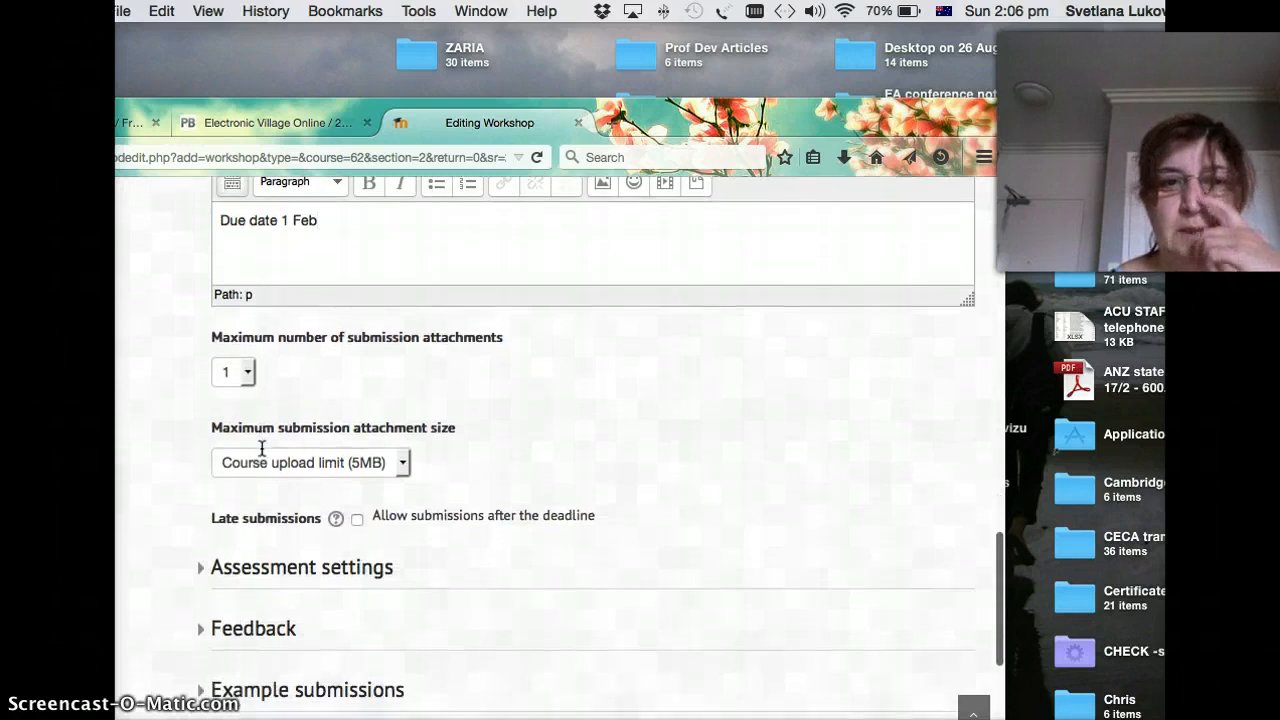
left_click(247, 373)
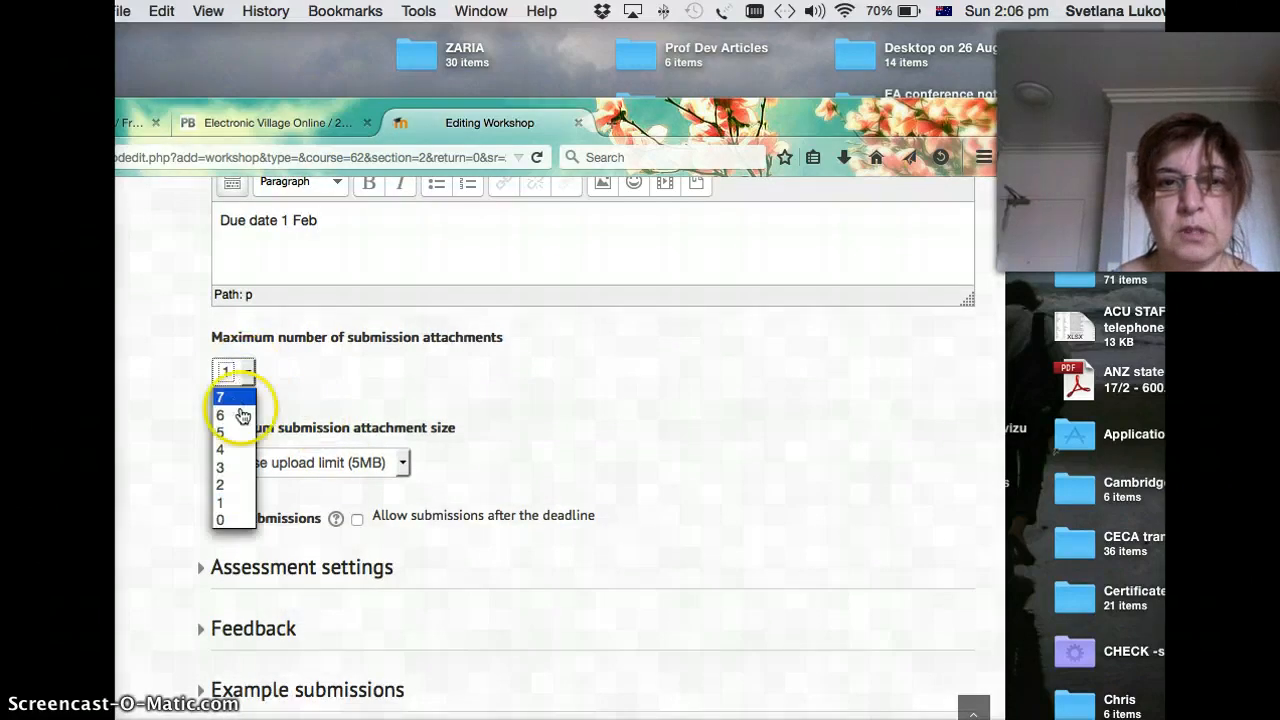
left_click(228, 483)
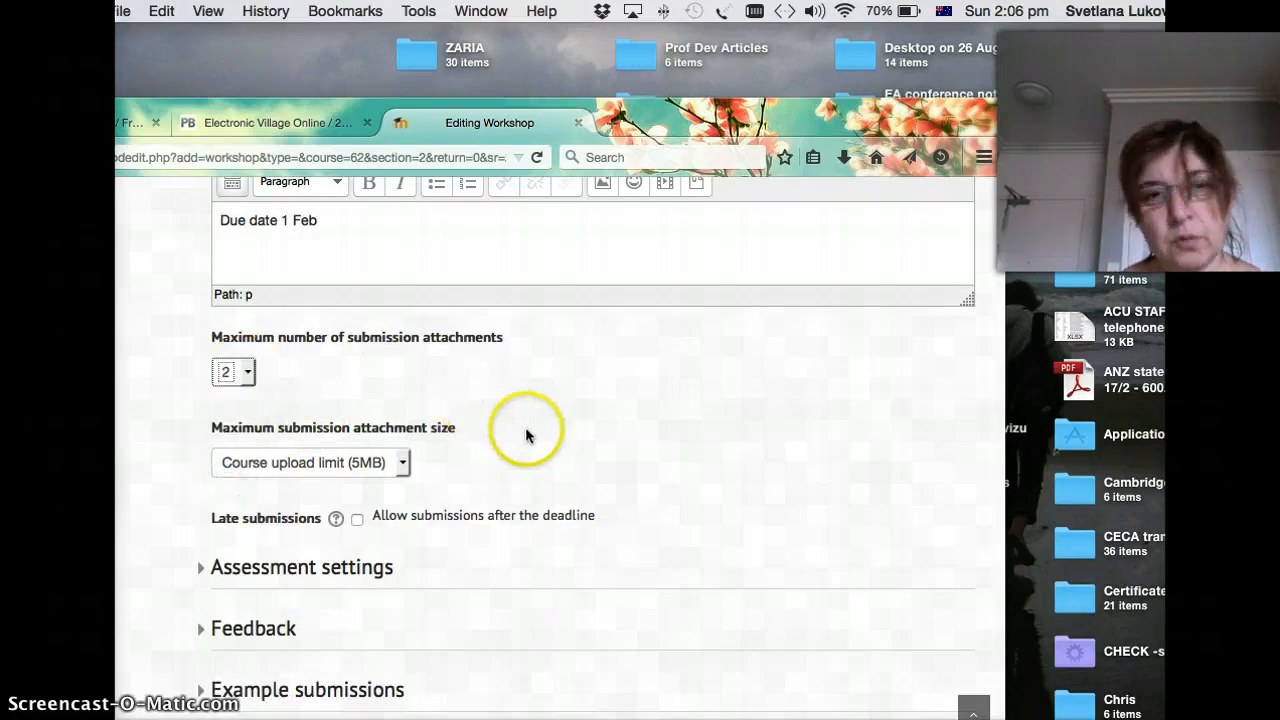
Expand the assessment settings and allow students to assess their own work.
scroll(525, 427, "down", 2)
scroll(494, 403, "down", 2)
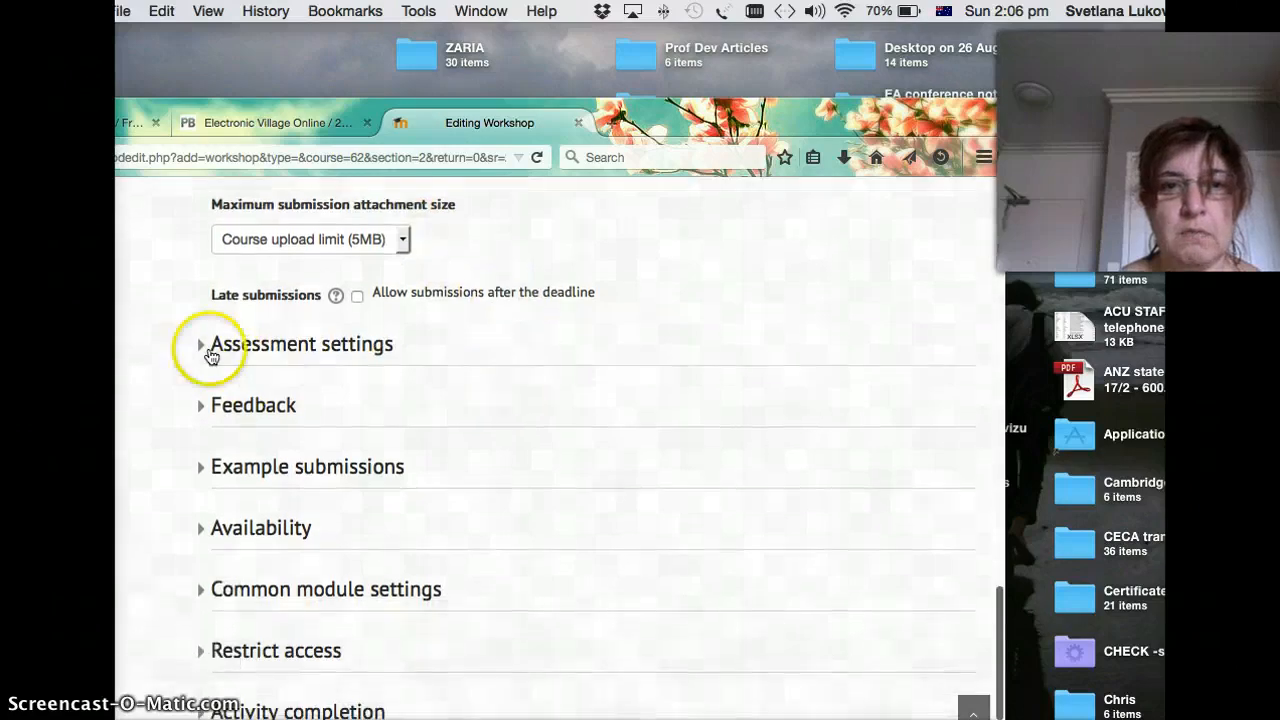
left_click(201, 347)
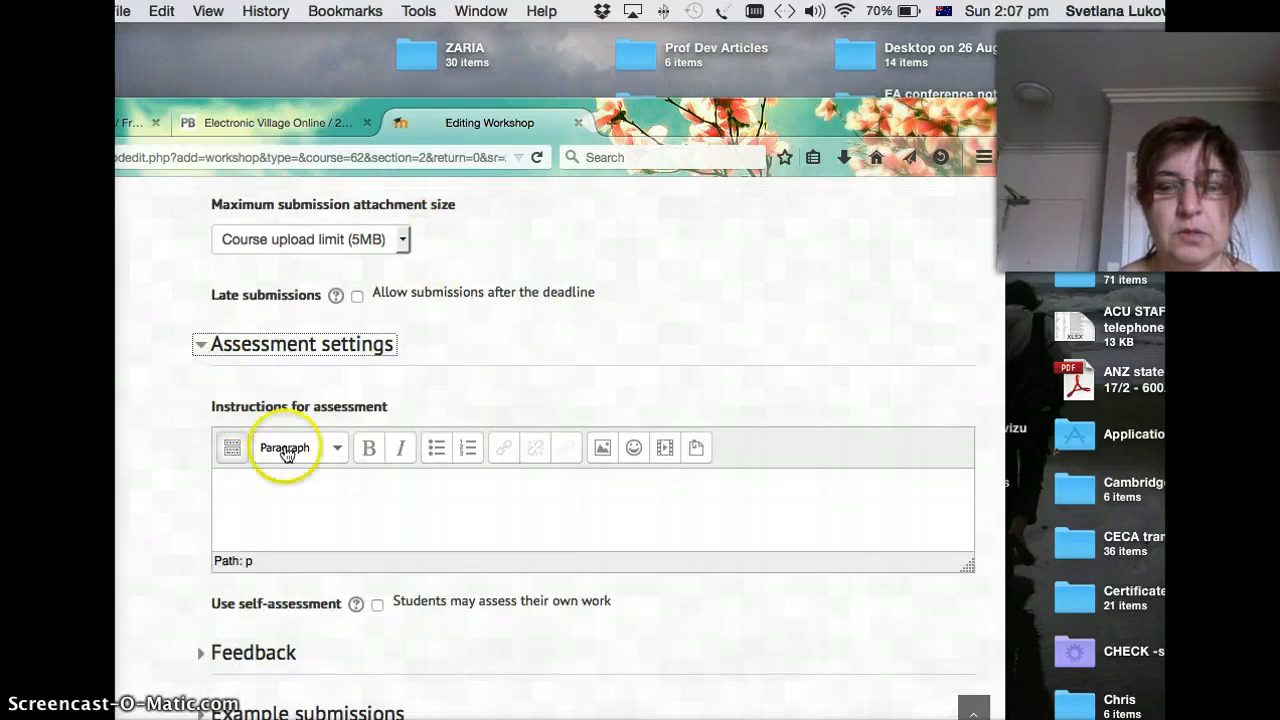
scroll(381, 487, "down", 5)
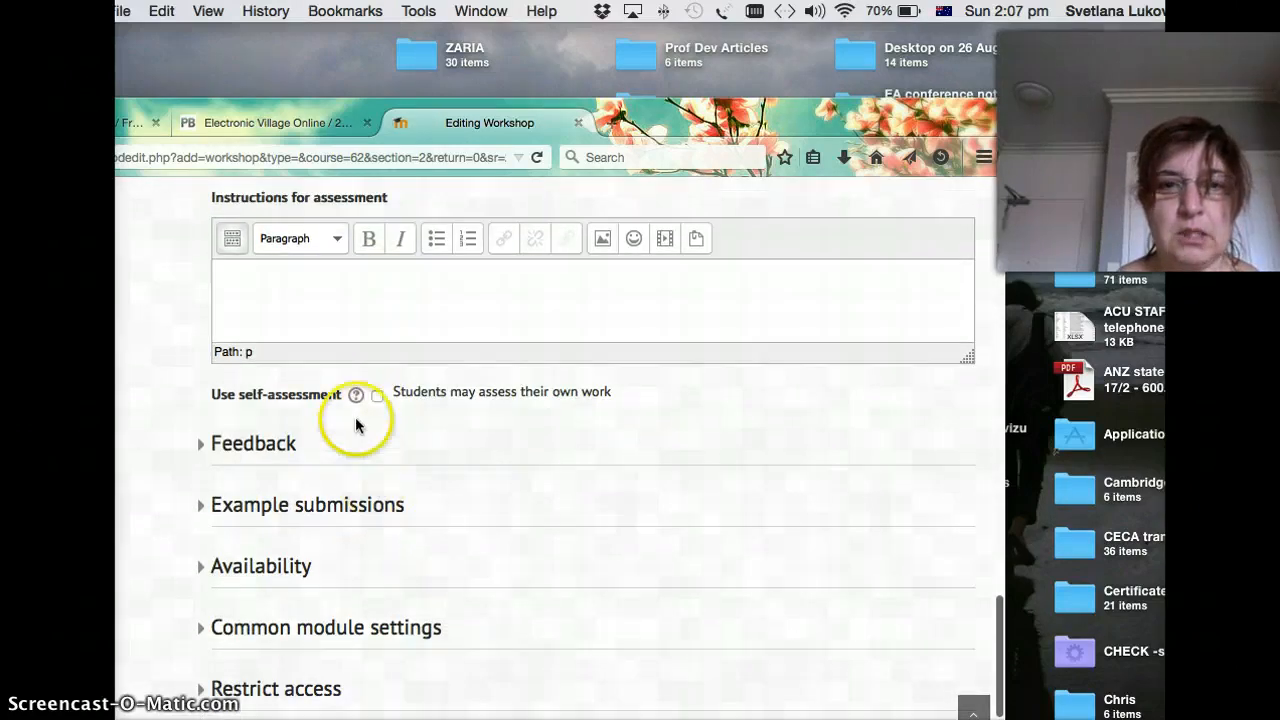
left_click(377, 396)
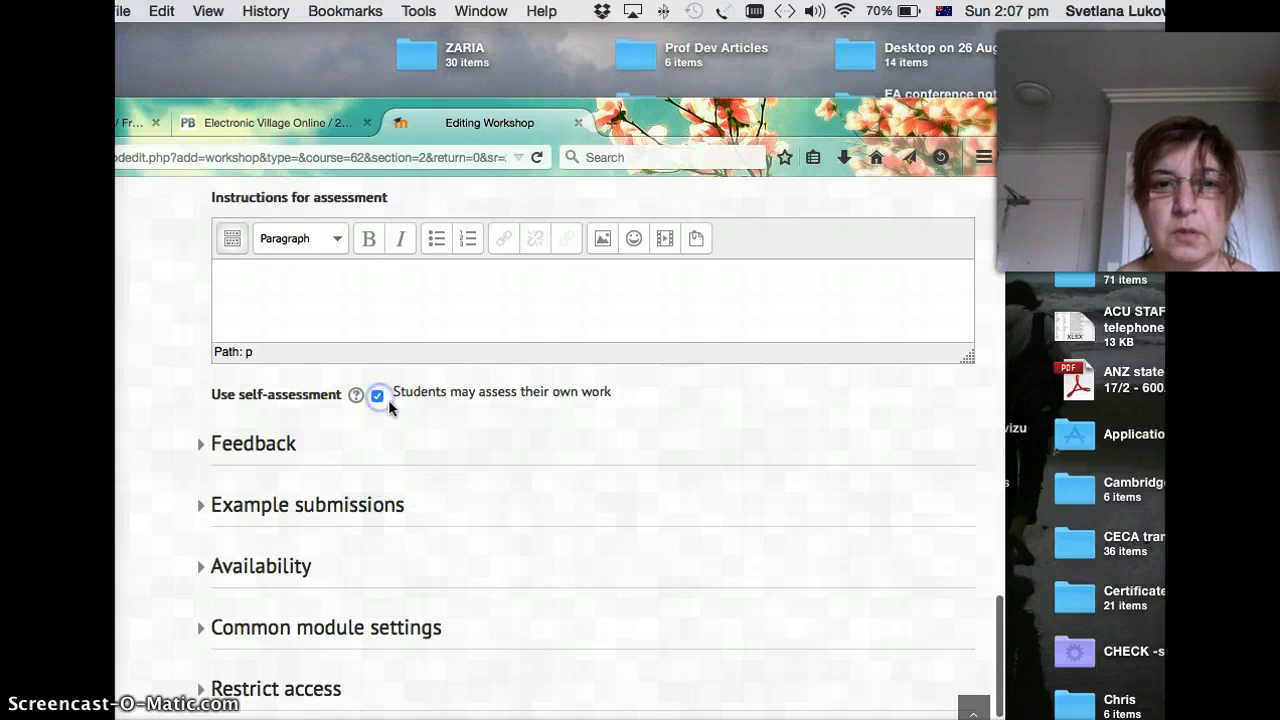
Expand the feedback settings and set the maximum number of overall feedback attachments to 1.
scroll(437, 443, "down", 3)
left_click(203, 316)
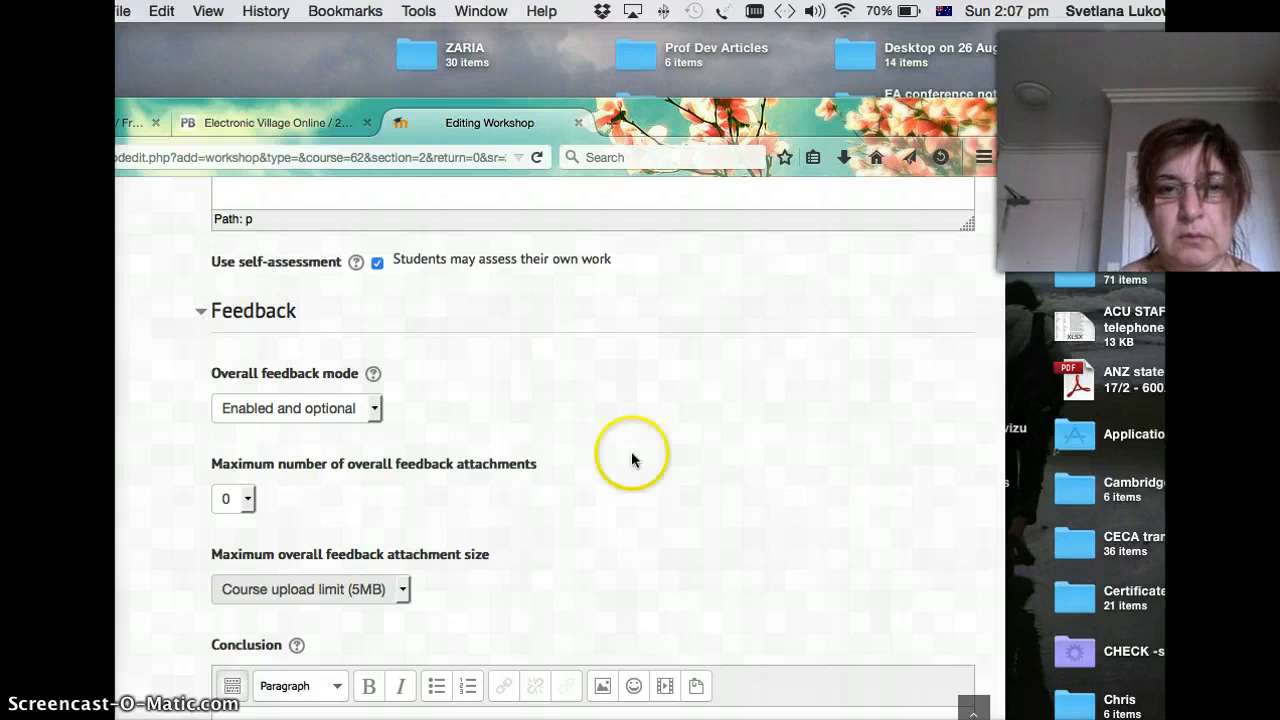
scroll(592, 500, "down", 1)
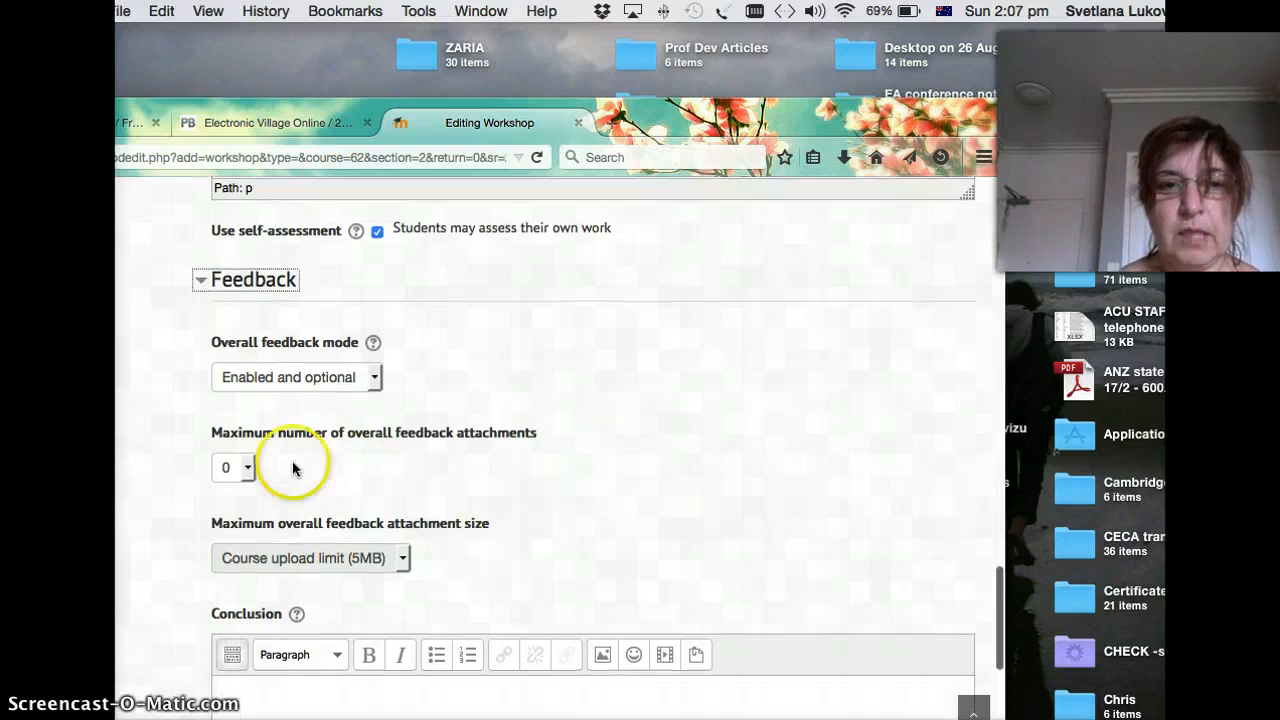
left_click(241, 476)
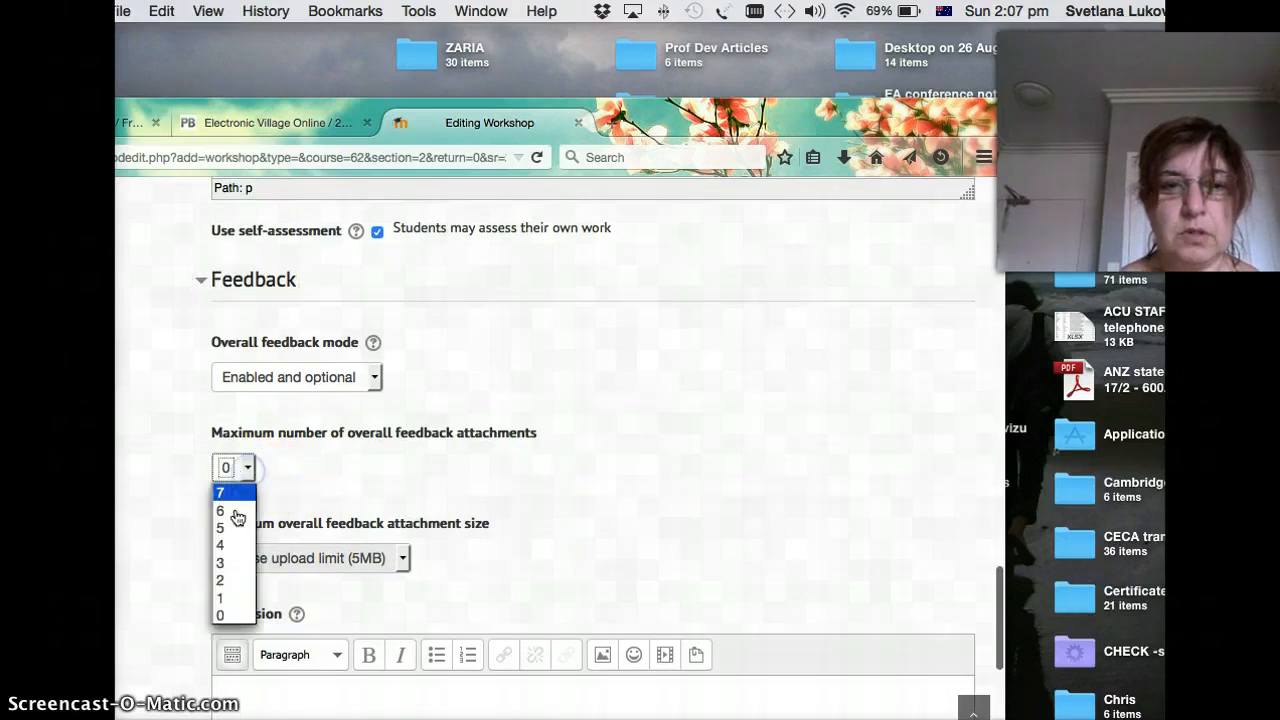
scroll(608, 486, "down", 5)
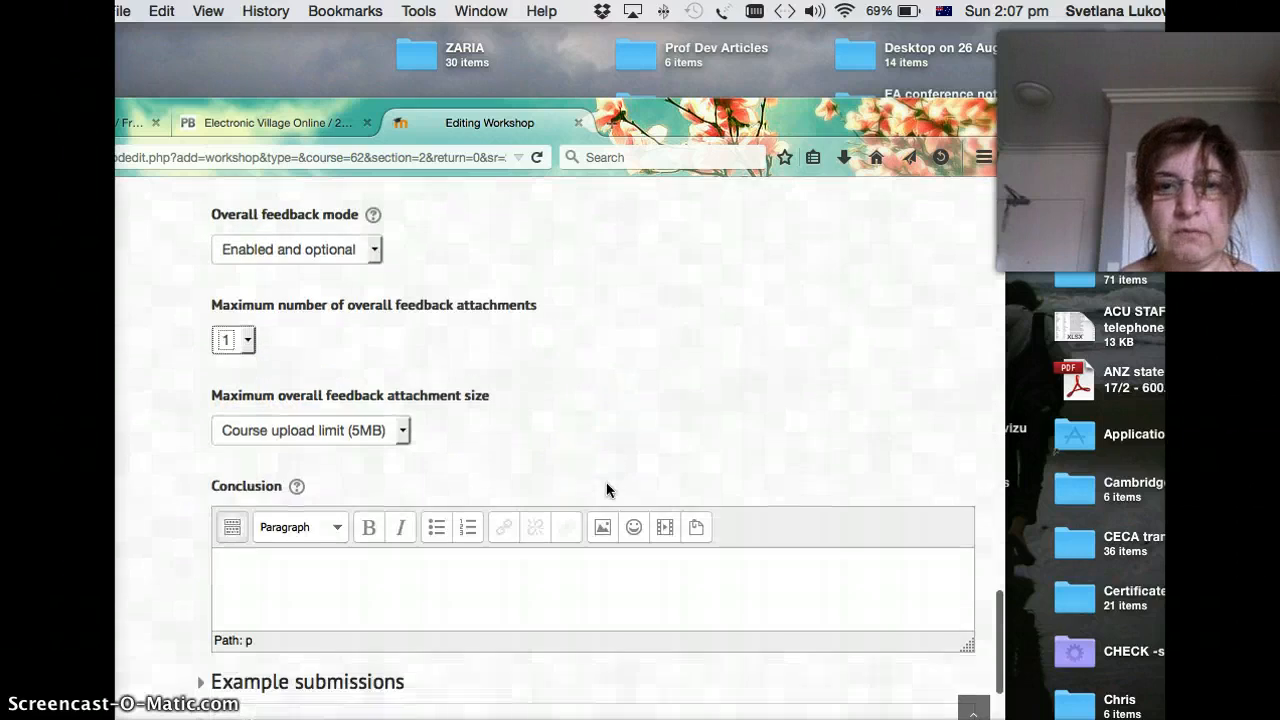
Expand the example submissions settings and enable providing example submissions for practice in assessing.
scroll(607, 490, "down", 2)
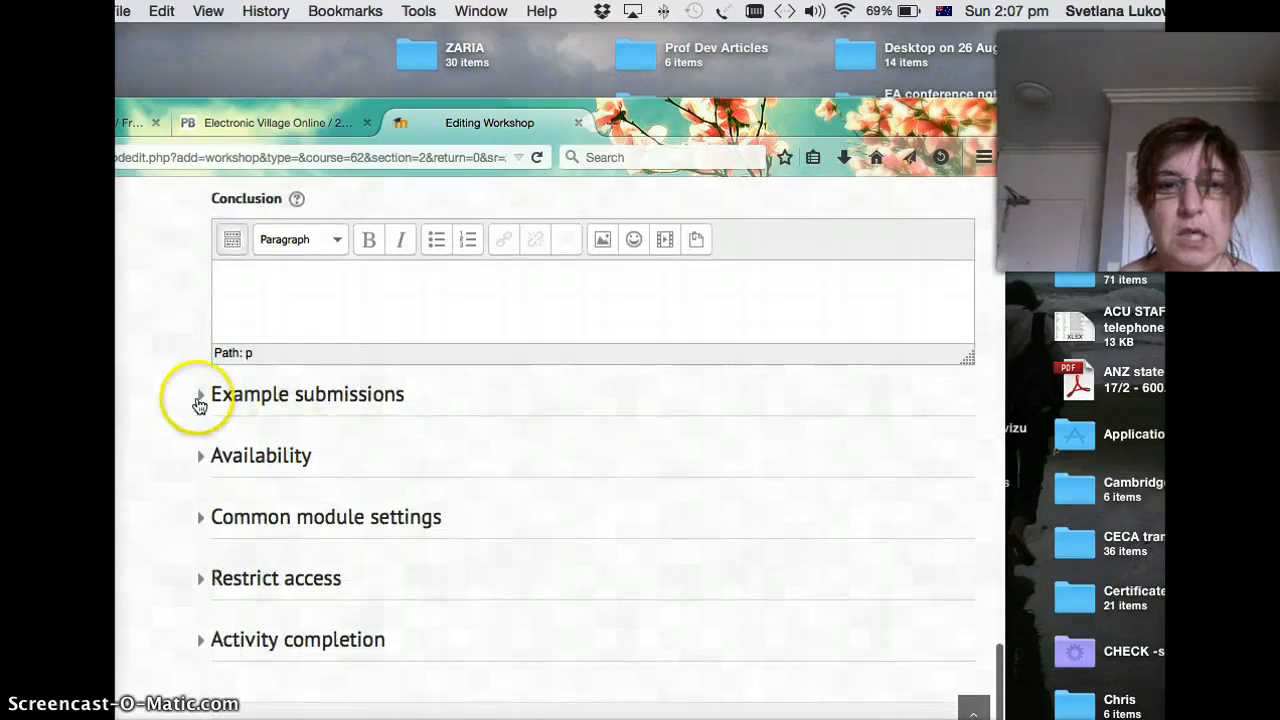
left_click(199, 397)
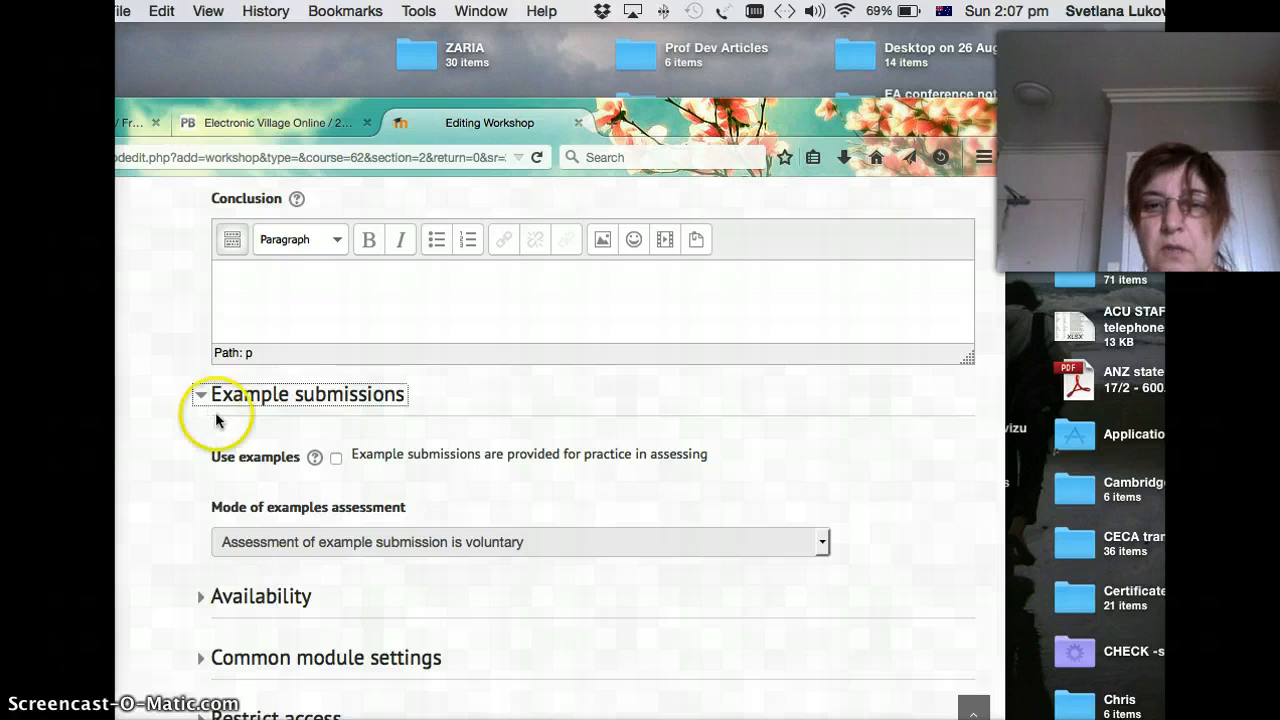
left_click(336, 459)
Check the activity completion and restrict access settings, and save the workshop, returning to the course.
scroll(574, 608, "down", 5)
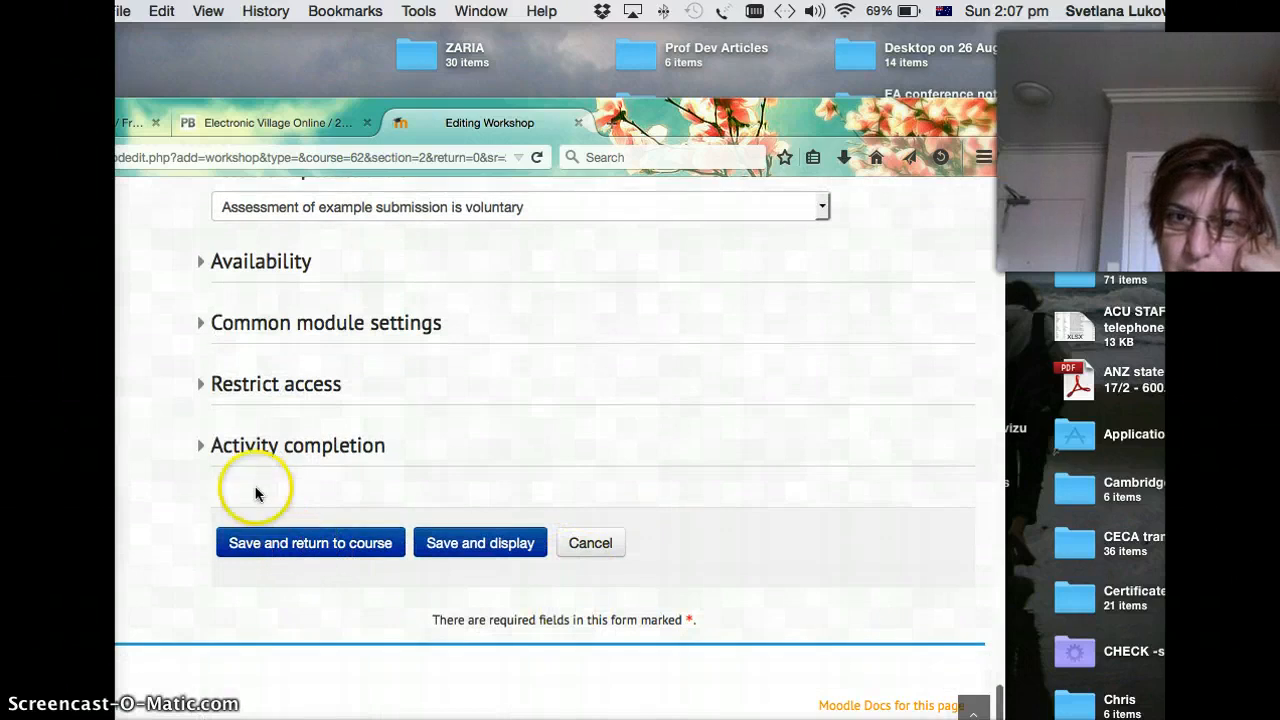
left_click(203, 450)
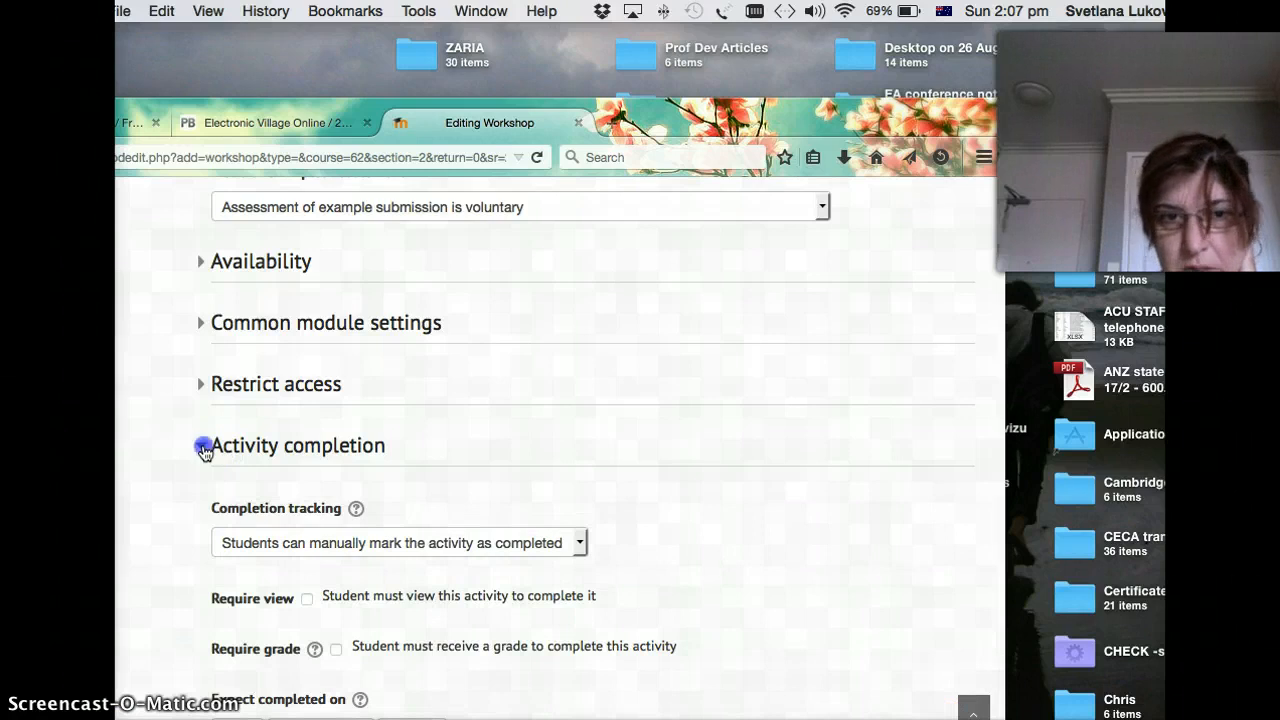
left_click(203, 450)
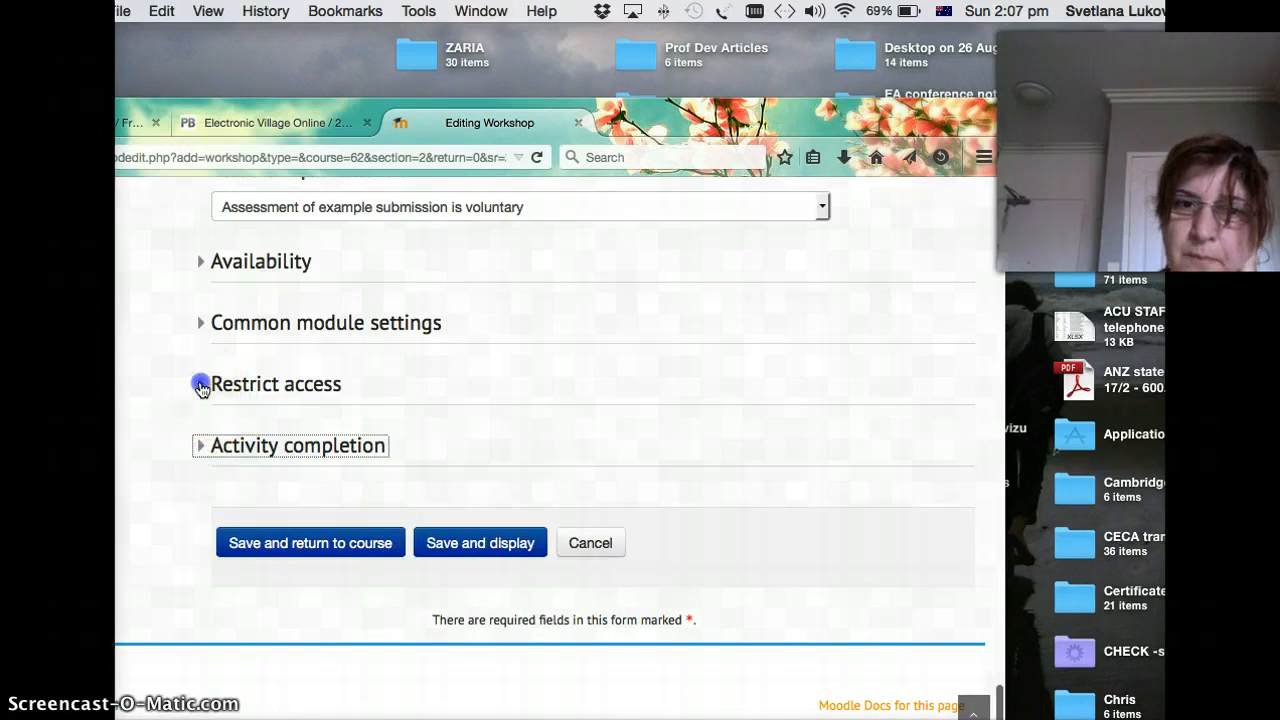
left_click(201, 388)
left_click(201, 388)
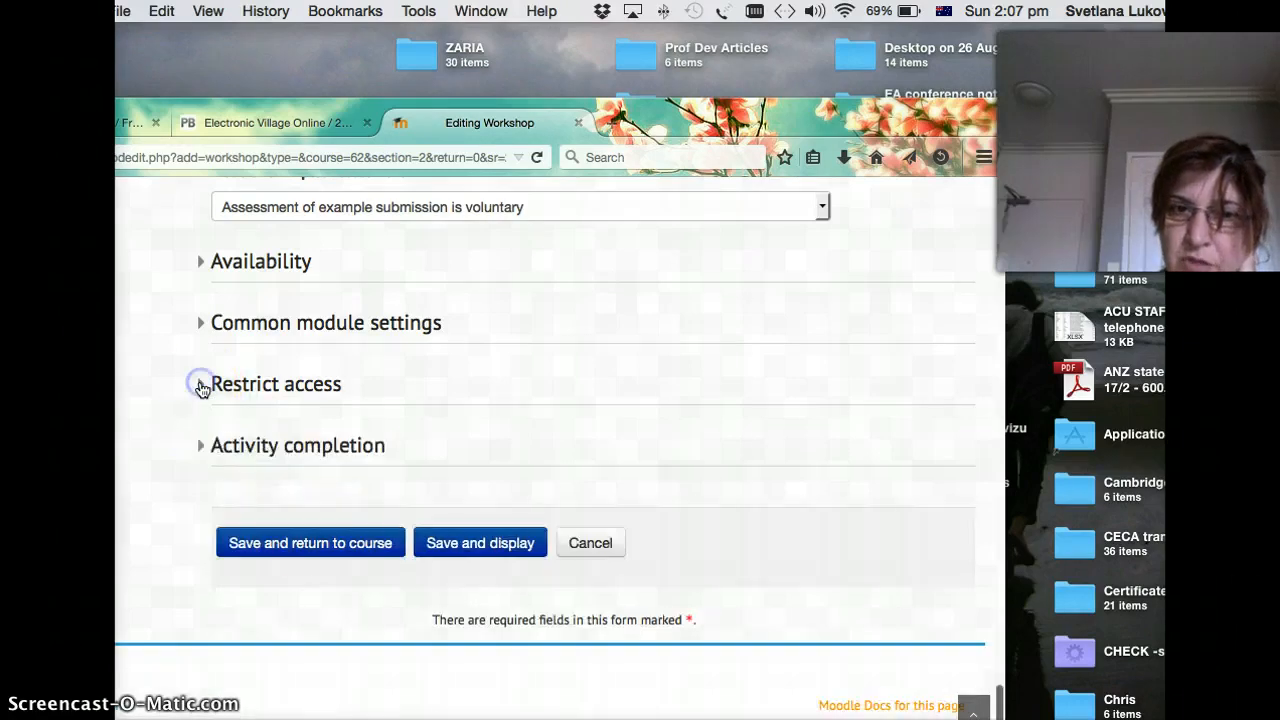
left_click(291, 553)
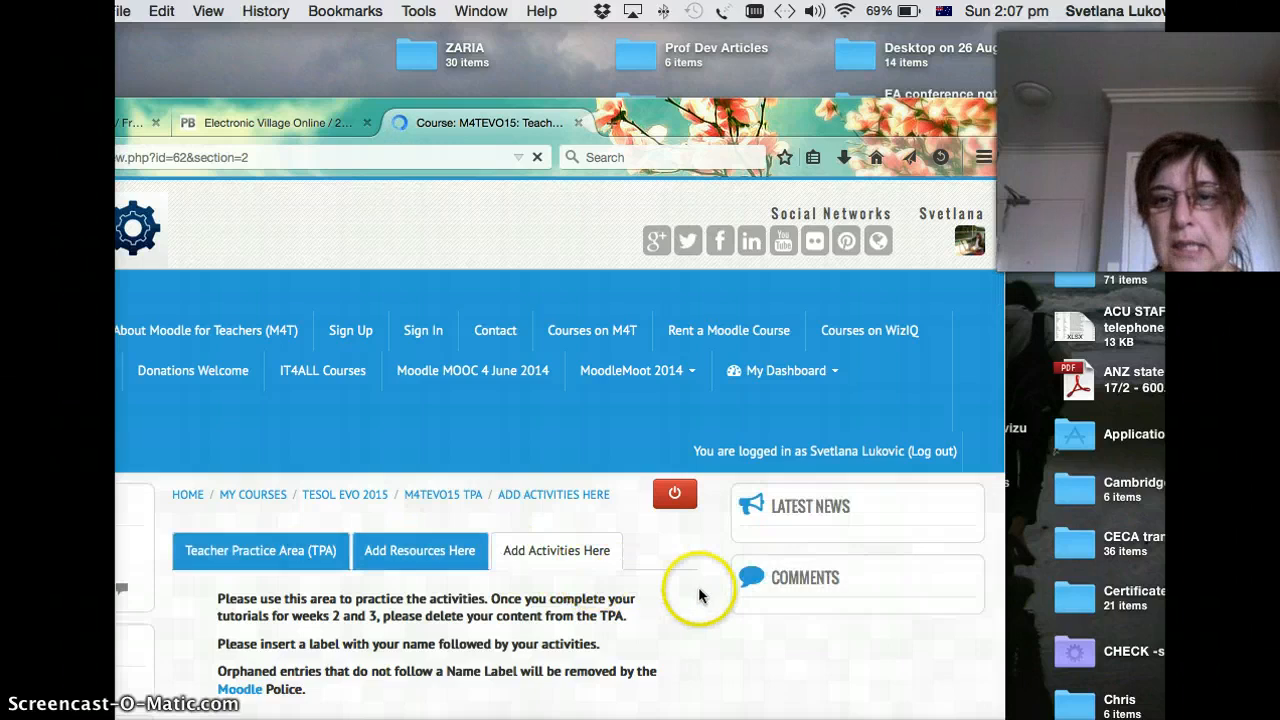
Move the "Delivering a presentation" workshop up the activity list to directly below "Planning grammar activities".
scroll(737, 594, "down", 3)
scroll(740, 598, "down", 20)
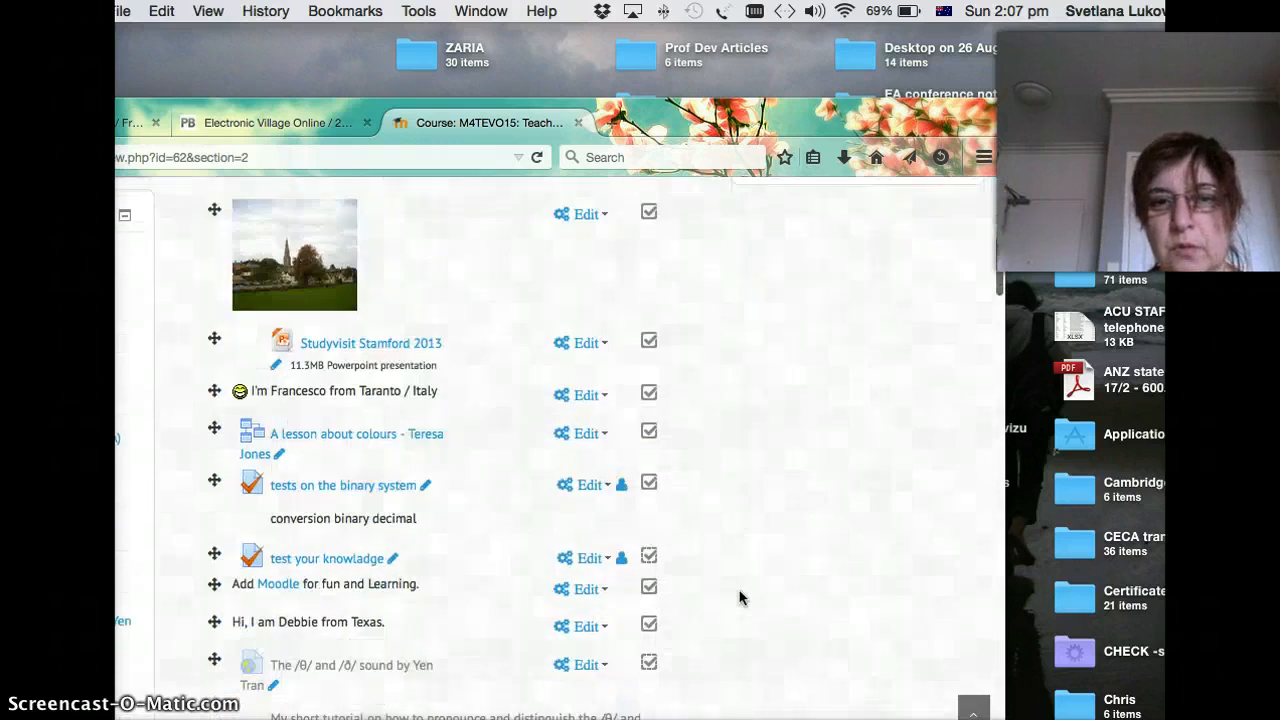
scroll(740, 598, "down", 20)
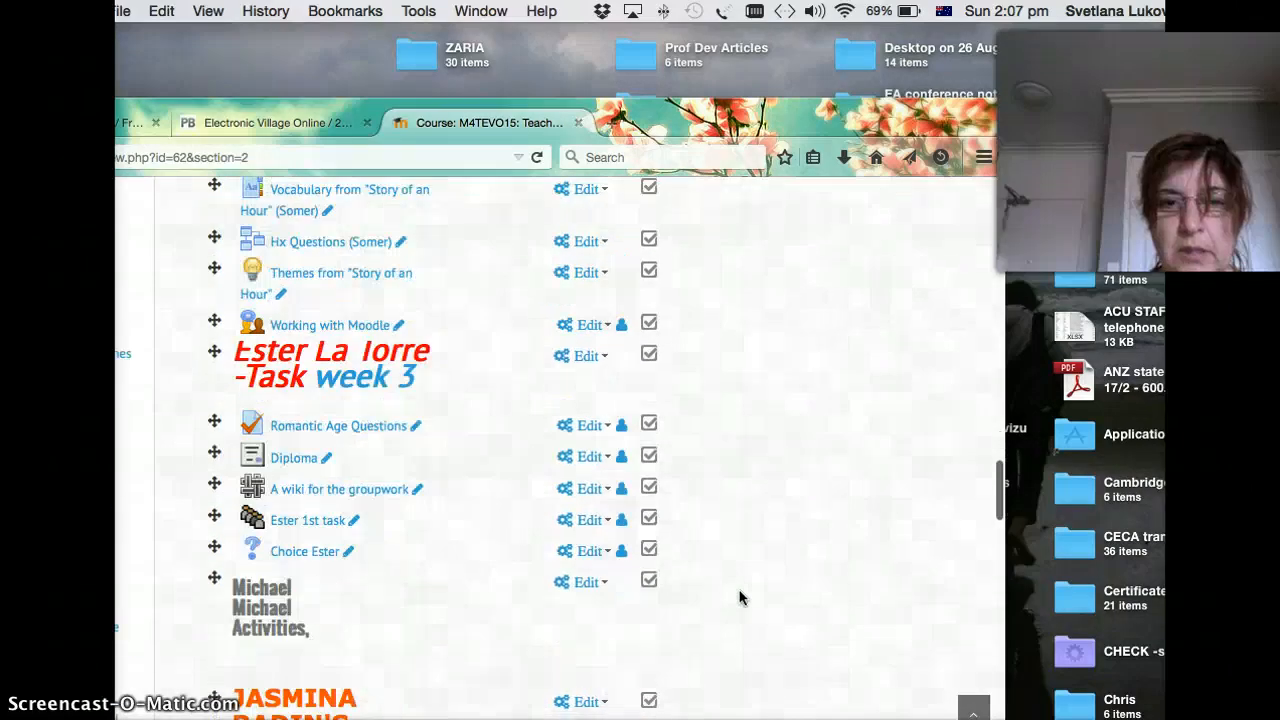
scroll(740, 598, "down", 15)
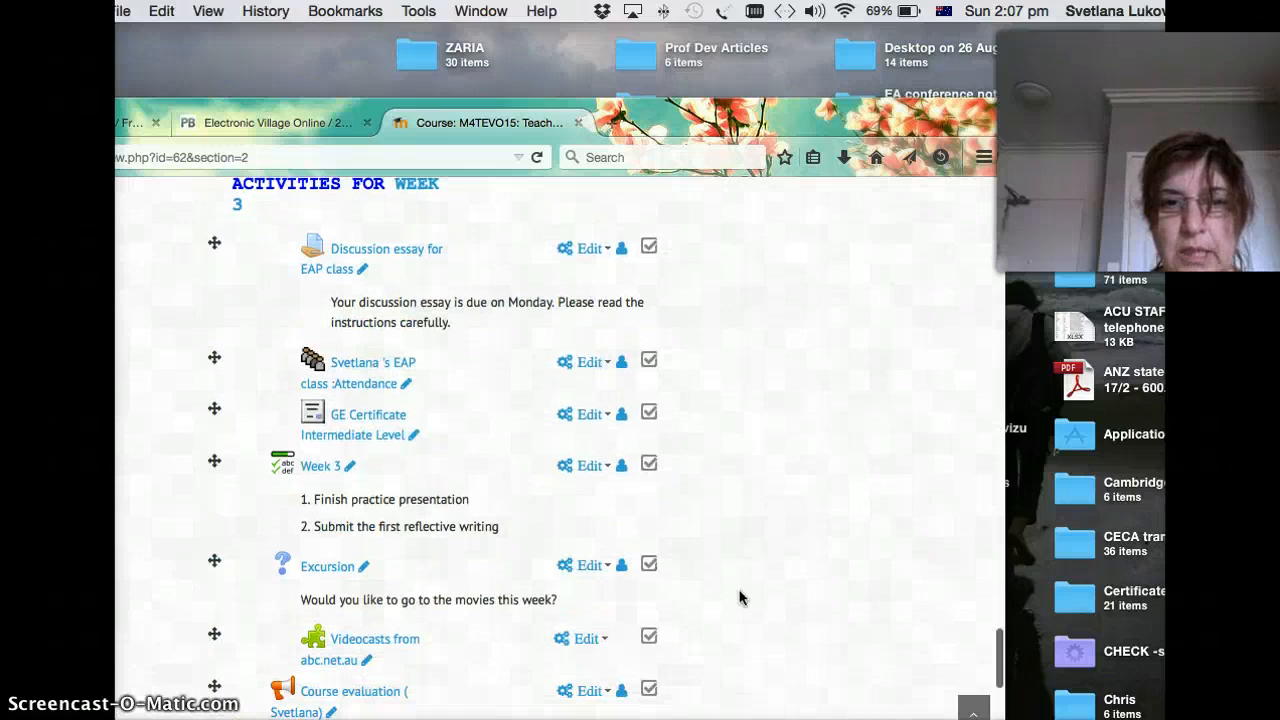
scroll(740, 598, "down", 5)
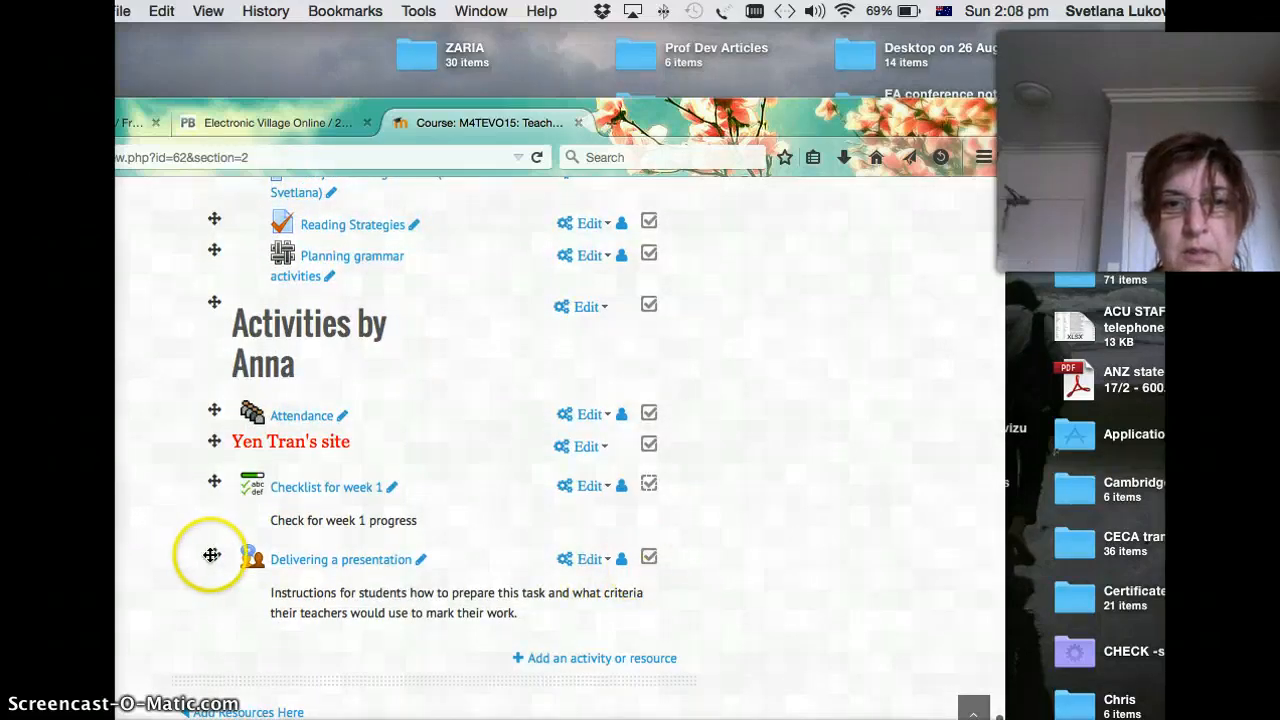
left_click_drag(213, 534, 218, 299)
Look over the practice activities listed under the "Activities for Week 3" label above the moved workshop.
scroll(800, 381, "up", 5)
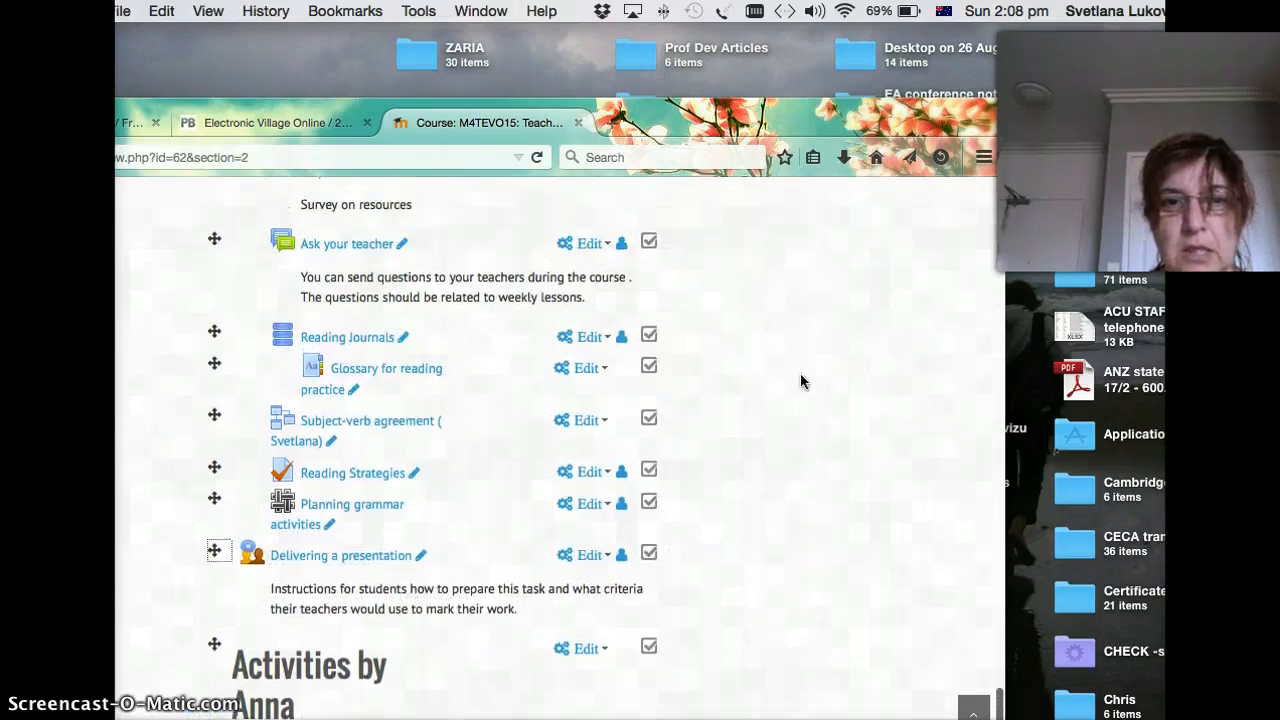
scroll(800, 381, "up", 4)
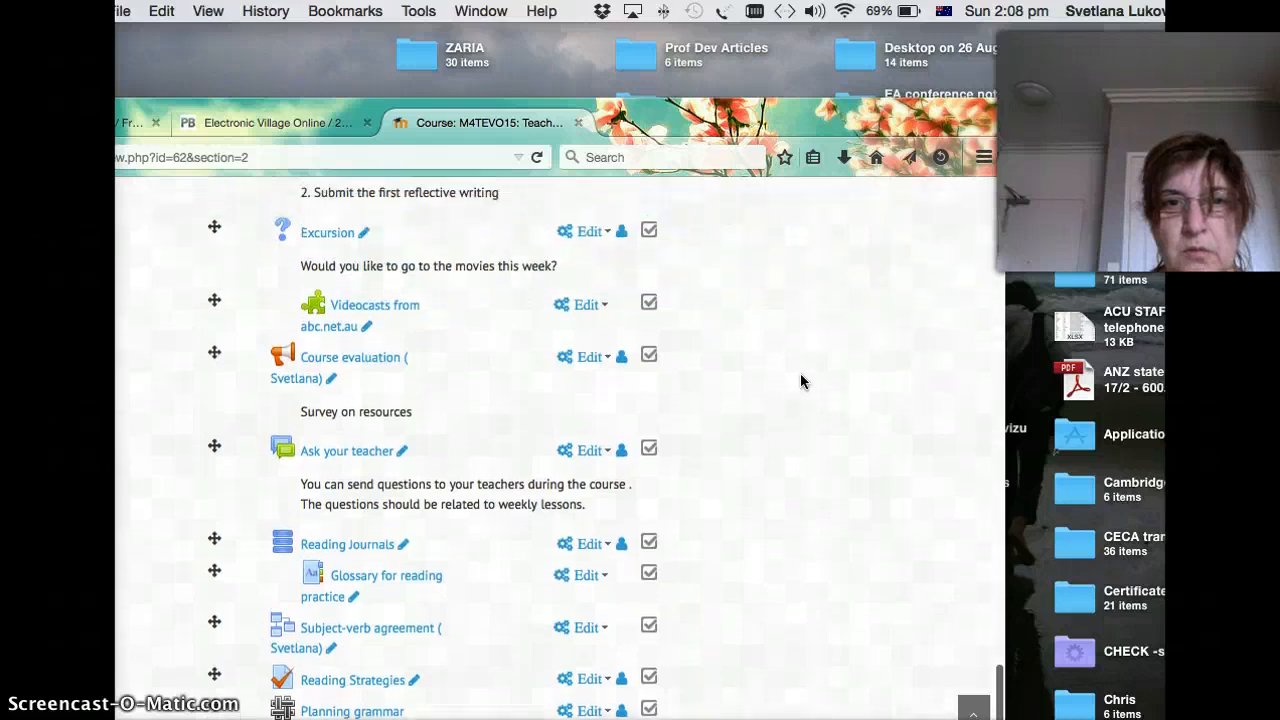
scroll(800, 381, "up", 3)
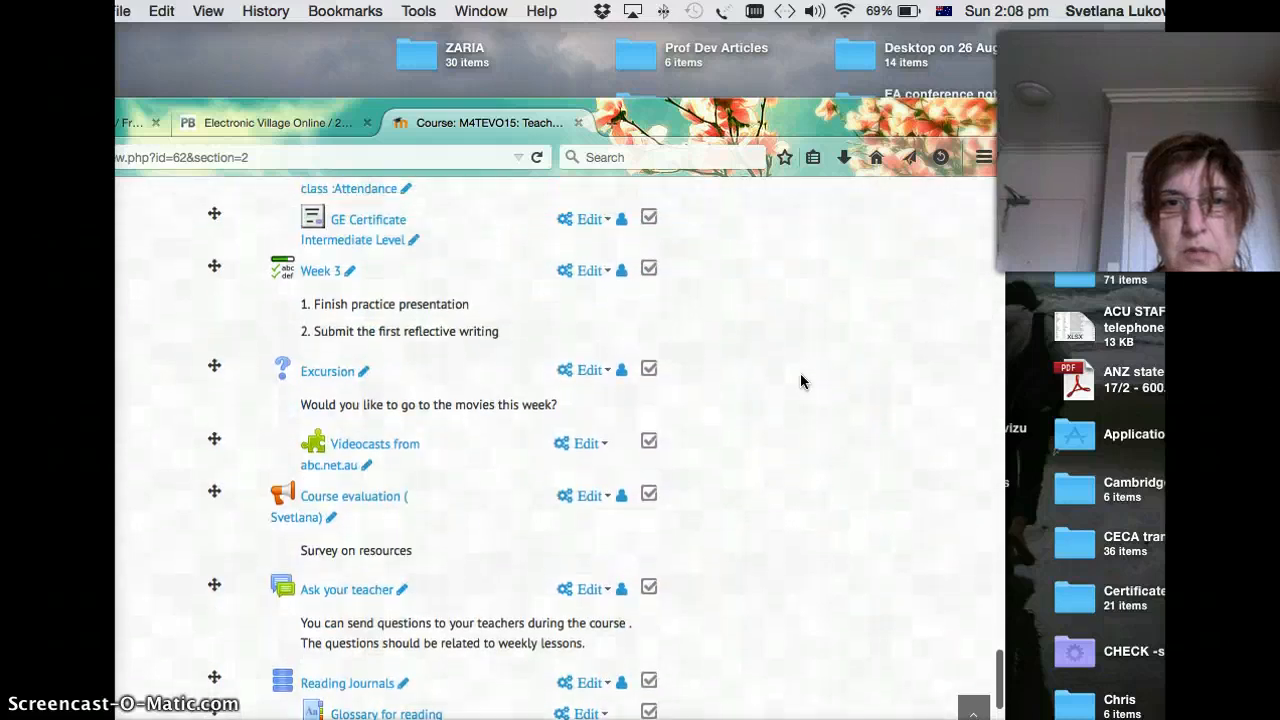
scroll(800, 381, "up", 2)
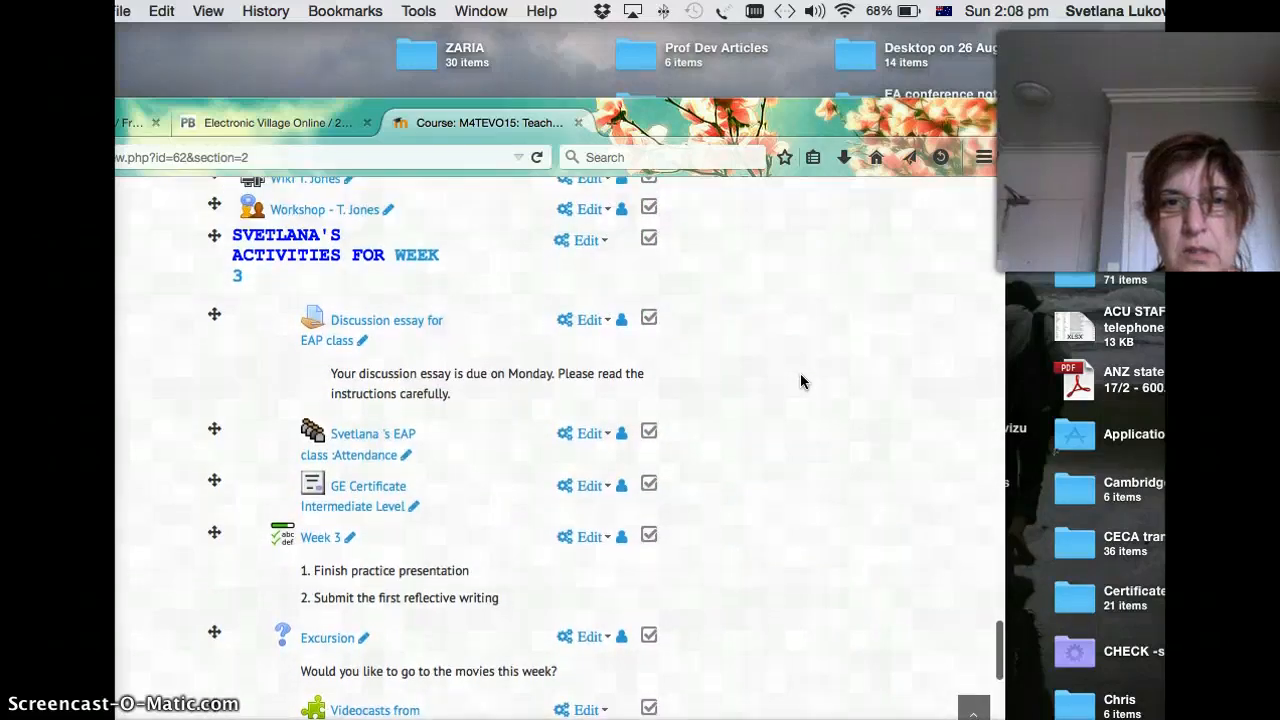
left_click(1050, 493)
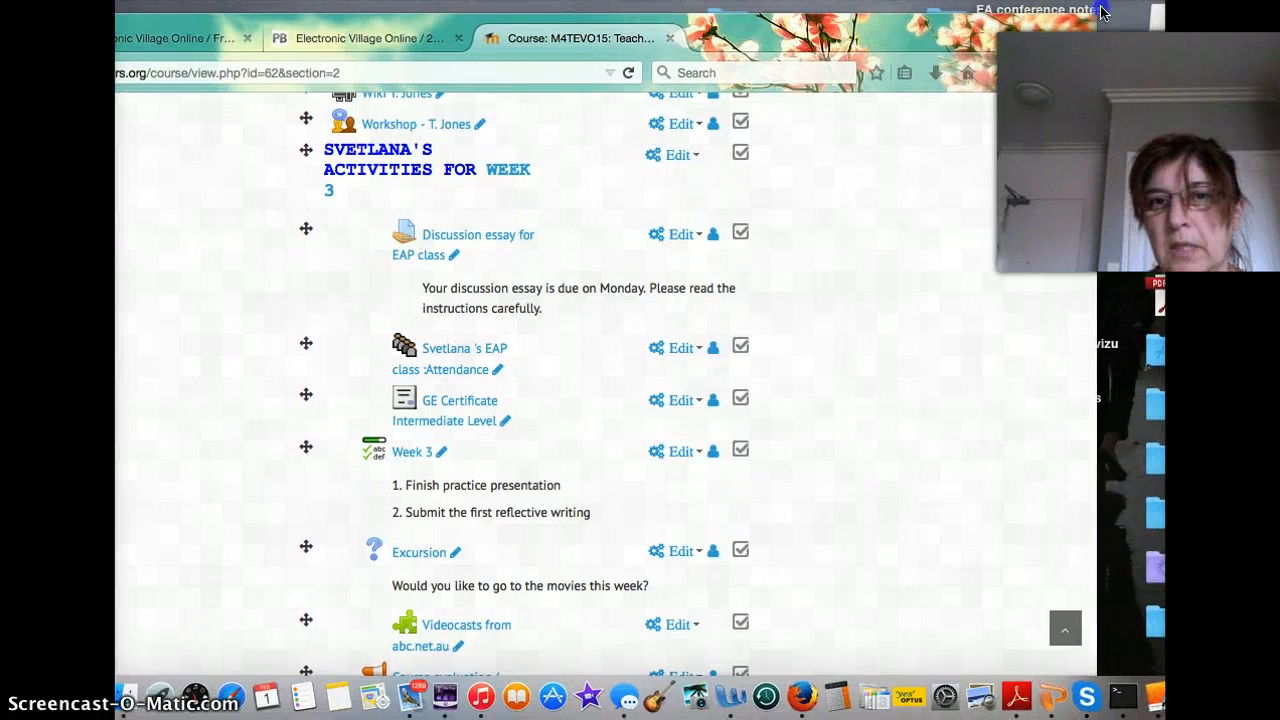
scroll(987, 415, "down", 2)
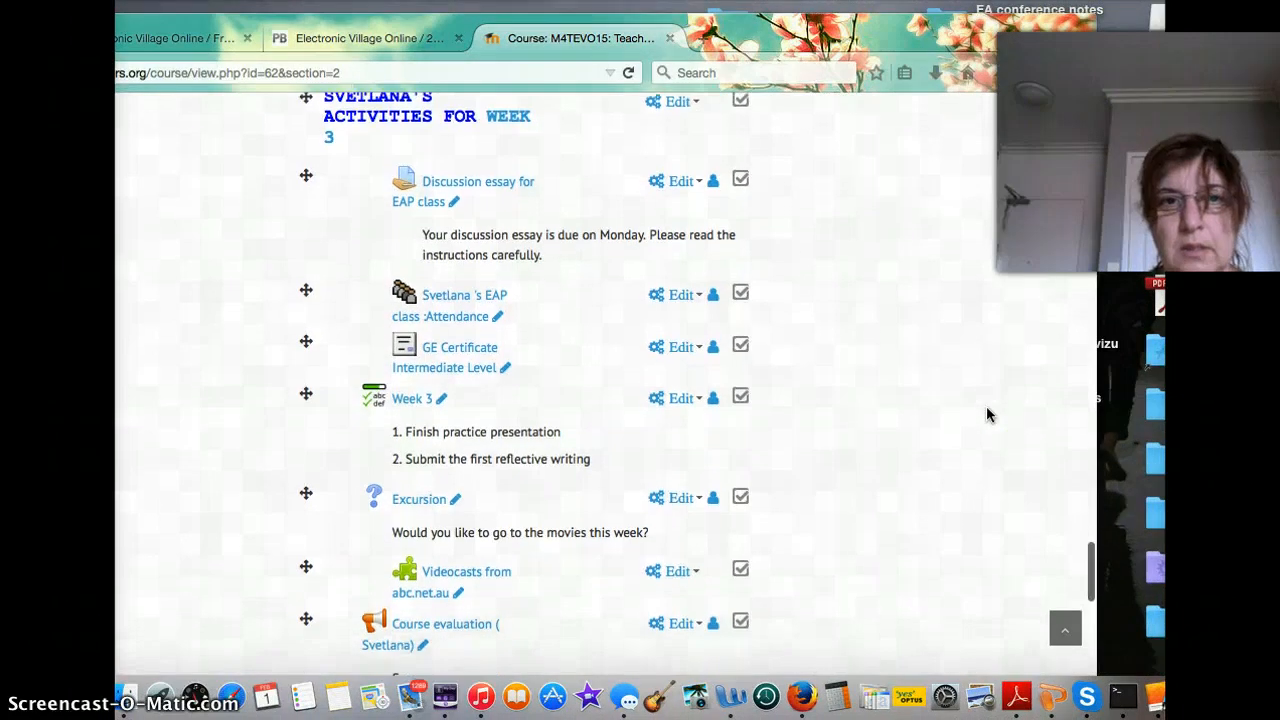